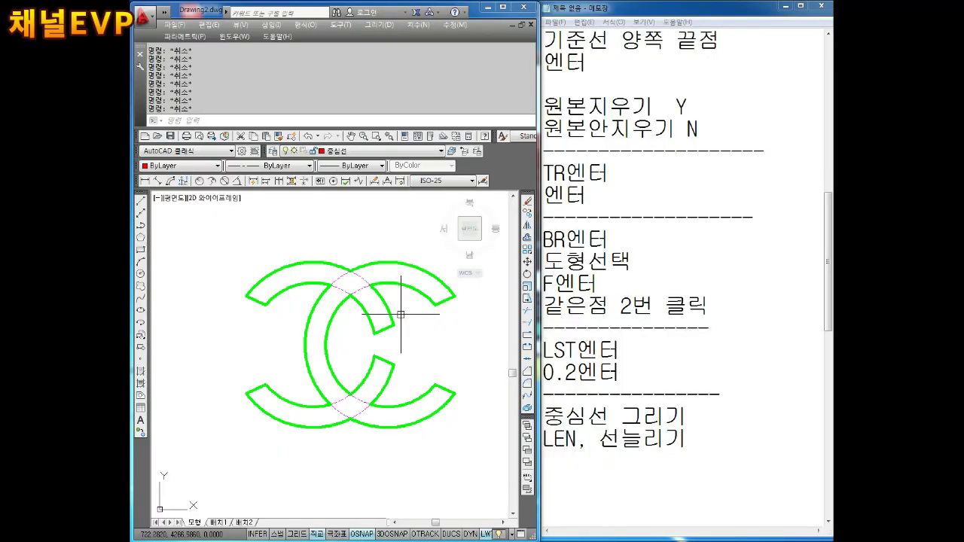
Step: Draw vertical dash-dot centerlines through the centres of the left and right C's
{"action": "scroll", "coordinate": [325, 266], "scroll_direction": "up", "scroll_amount": 2}
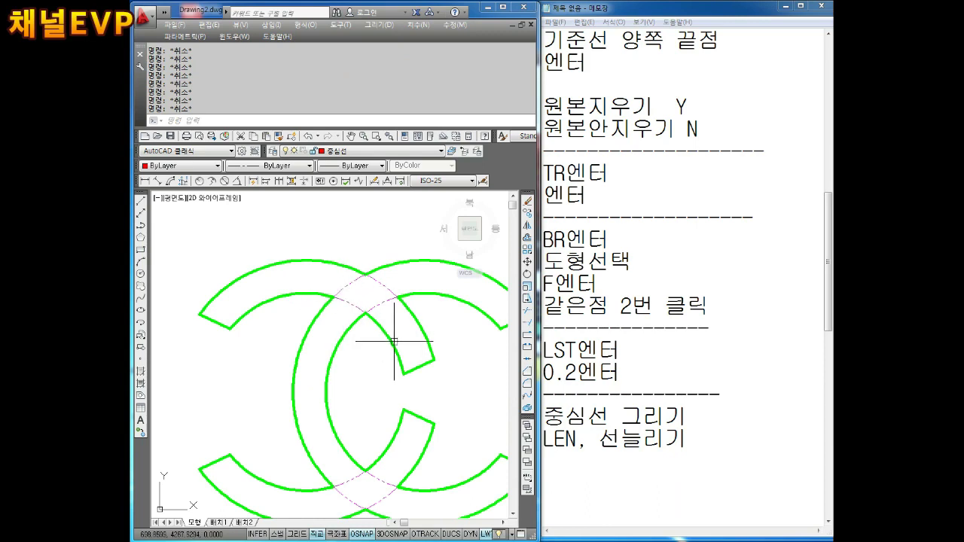
{"action": "scroll", "coordinate": [377, 337], "scroll_direction": "down", "scroll_amount": 1}
{"action": "type", "text": "L"}
{"action": "key", "text": "Return"}
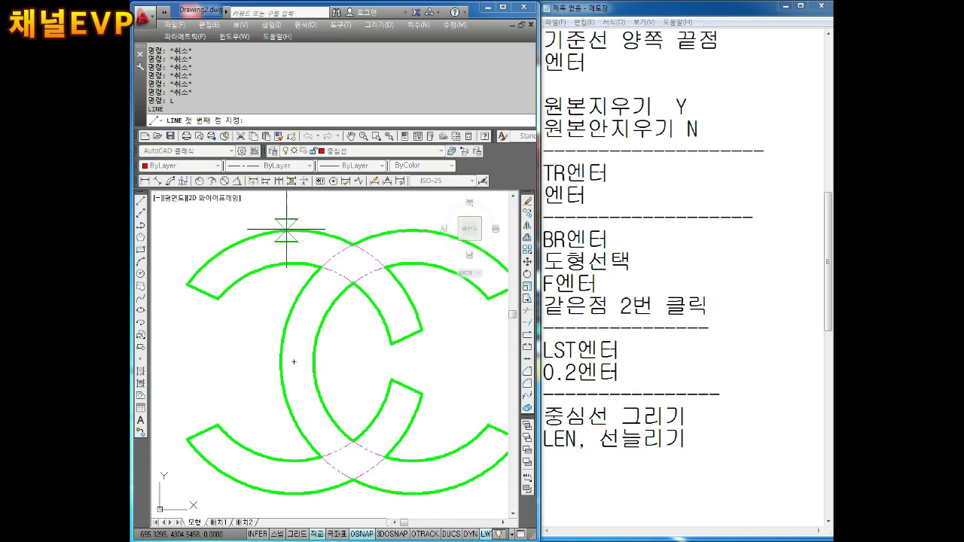
{"action": "left_click", "coordinate": [294, 230]}
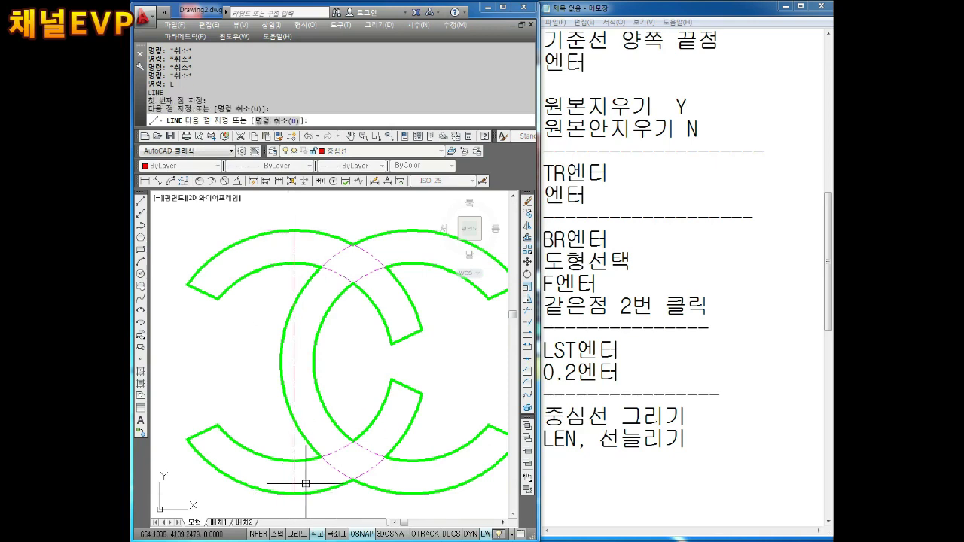
{"action": "left_click", "coordinate": [293, 492]}
{"action": "middle_click_drag", "start_coordinate": [427, 411], "coordinate": [394, 404]}
{"action": "key", "text": "Escape"}
{"action": "key", "text": "Return"}
{"action": "left_click", "coordinate": [378, 225]}
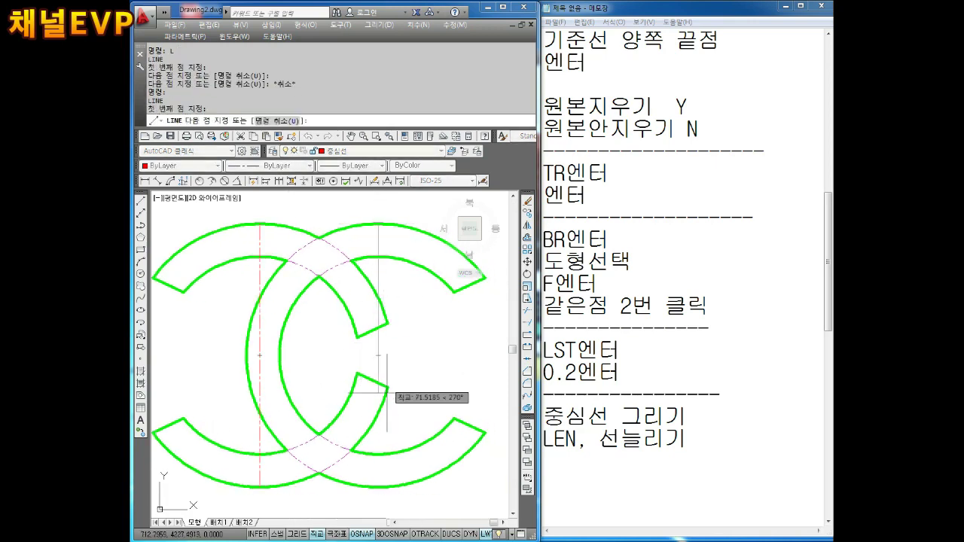
{"action": "left_click", "coordinate": [378, 488]}
{"action": "key", "text": "Escape"}
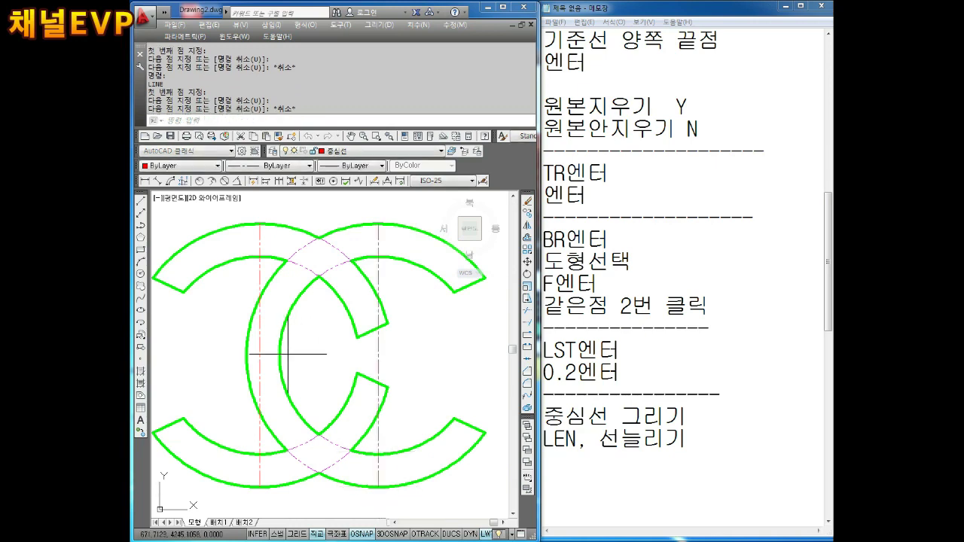
Step: Add the horizontal centerline and a vertical centerline through the circles' upper and lower intersections
{"action": "key", "text": "Return"}
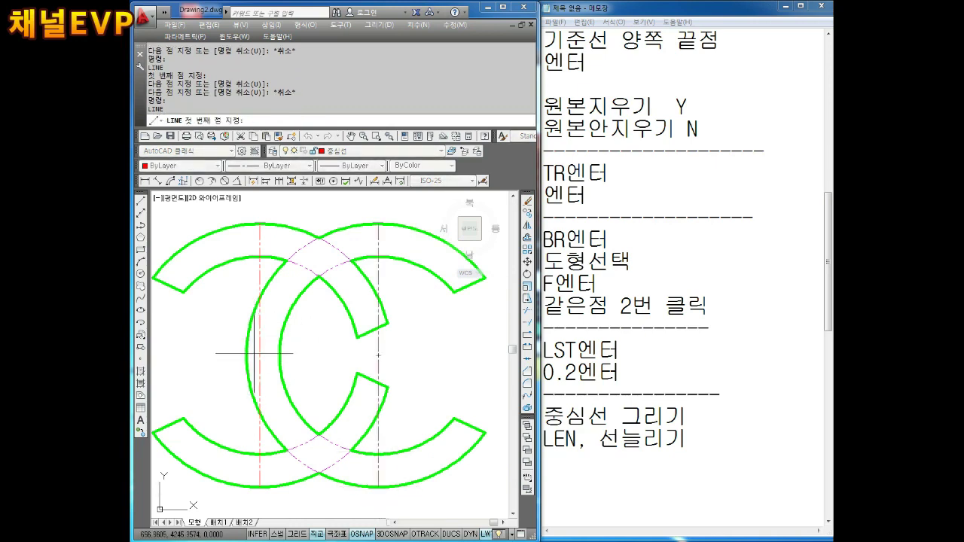
{"action": "left_click", "coordinate": [249, 355]}
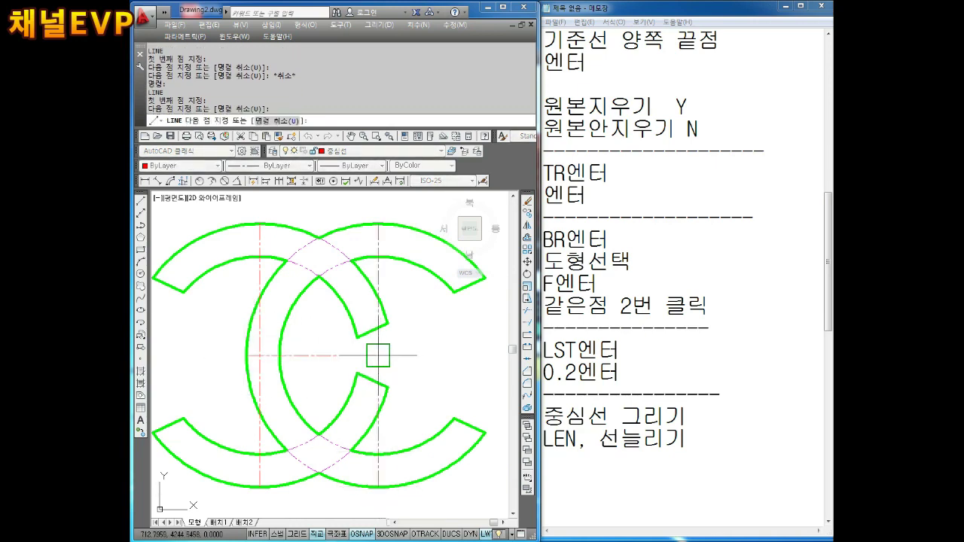
{"action": "left_click", "coordinate": [378, 356]}
{"action": "key", "text": "Escape"}
{"action": "key", "text": "Escape"}
{"action": "mouse_move", "coordinate": [351, 363]}
{"action": "middle_mouse_down"}
{"action": "mouse_move", "coordinate": [367, 348]}
{"action": "mouse_move", "coordinate": [349, 367]}
{"action": "middle_mouse_up"}
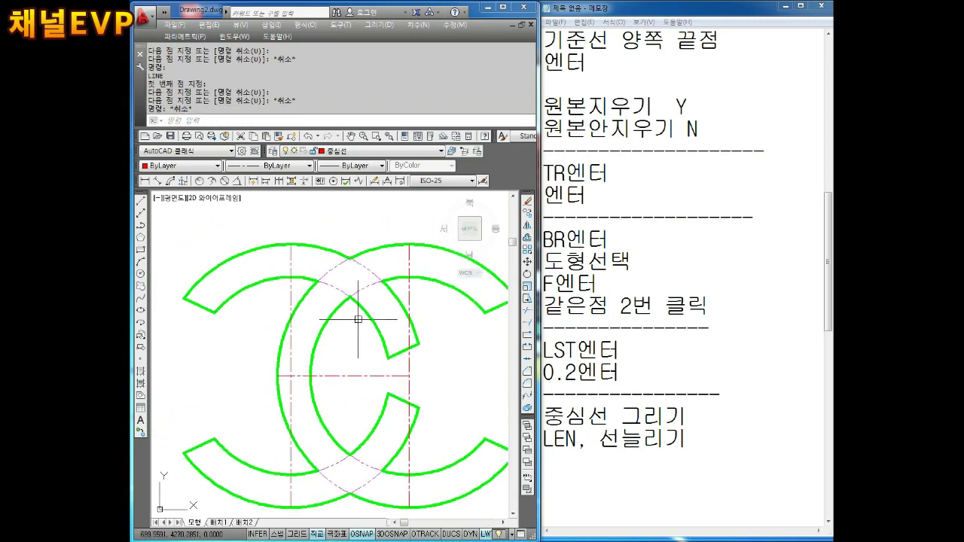
{"action": "key", "text": "Escape"}
{"action": "key", "text": "Return"}
{"action": "left_click", "coordinate": [351, 258]}
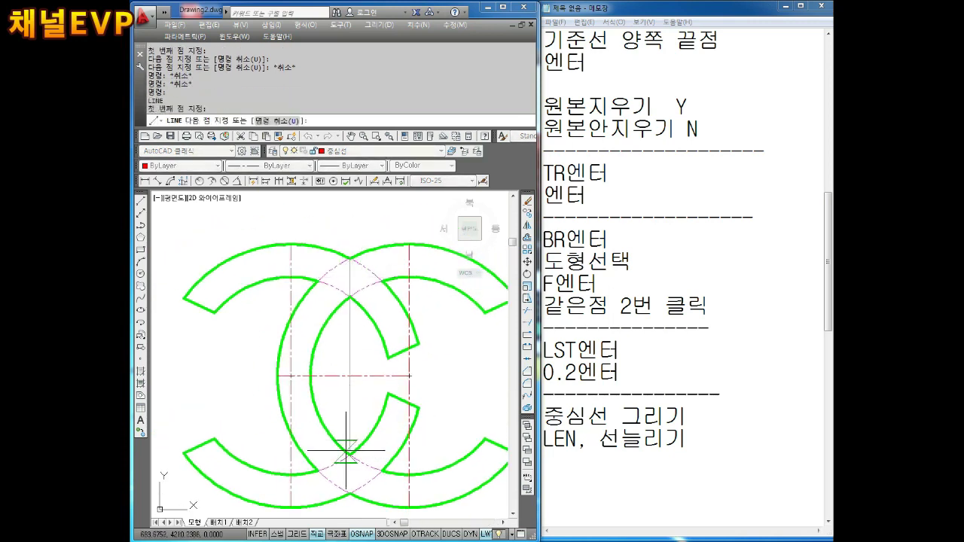
{"action": "left_click", "coordinate": [351, 455]}
{"action": "key", "text": "Escape"}
{"action": "key", "text": "Escape"}
{"action": "middle_click_drag", "start_coordinate": [441, 358], "coordinate": [423, 348]}
{"action": "key", "text": "Escape"}
{"action": "key", "text": "Escape"}
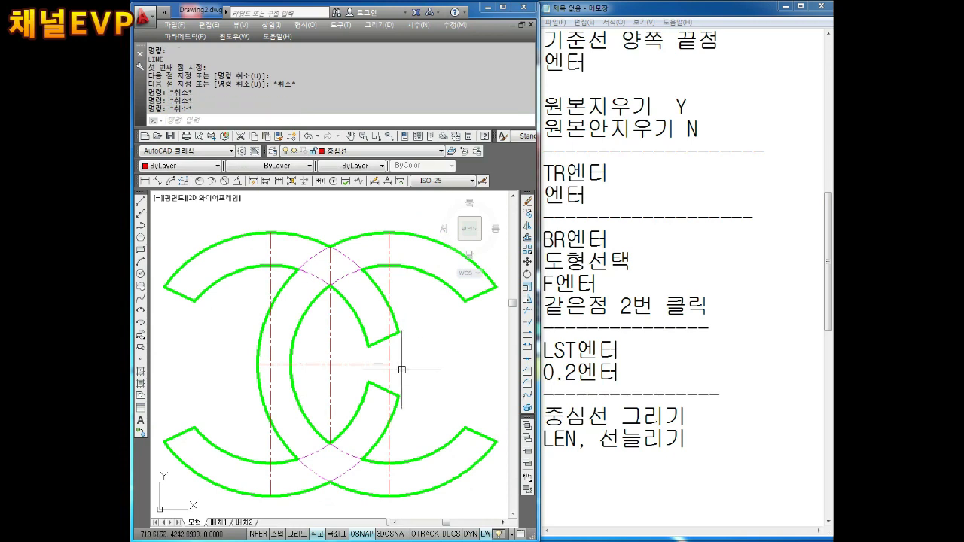
{"action": "type", "text": "LEN"}
Step: Run LENGTHEN with the DElta option to extend lines by a fixed increment
{"action": "key", "text": "Return"}
{"action": "type", "text": "DE"}
{"action": "key", "text": "Return"}
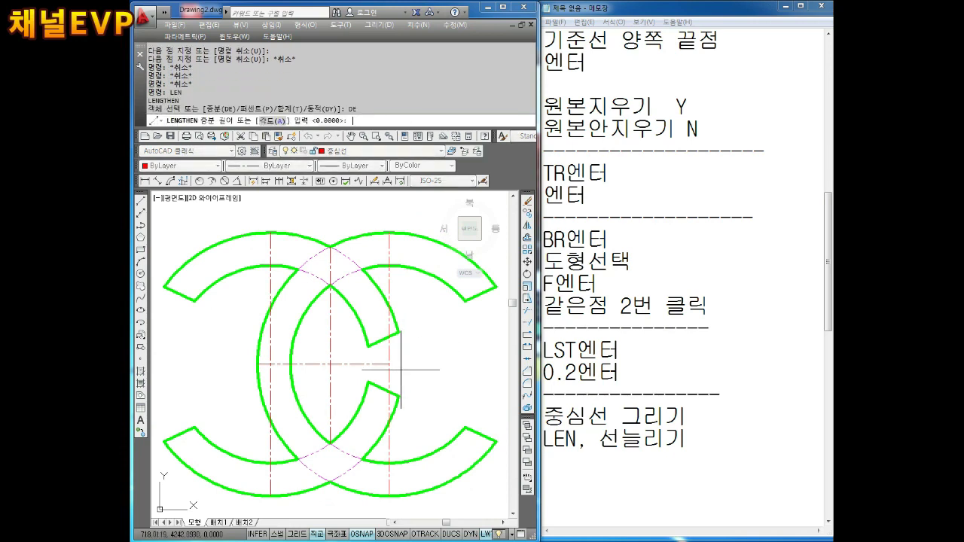
{"action": "key", "text": "Return"}
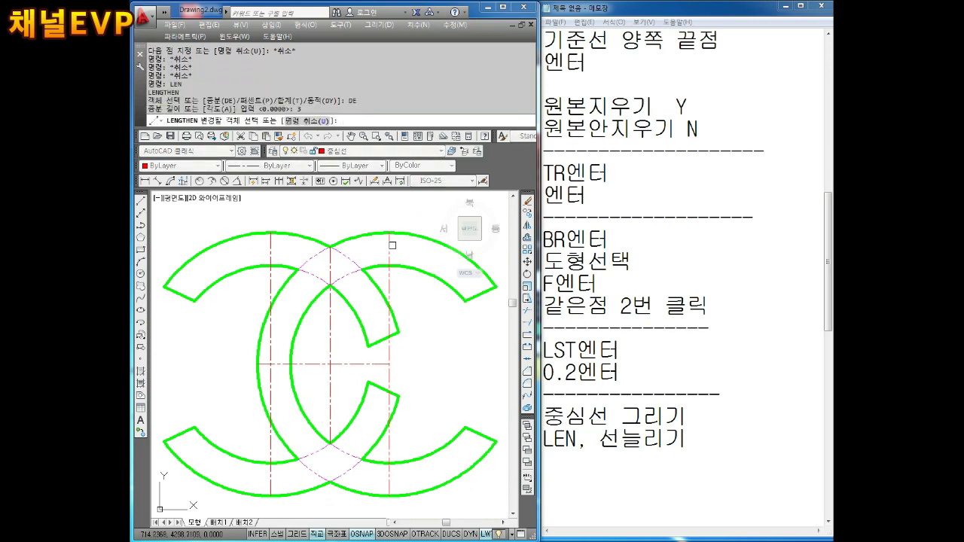
Step: Lengthen the top, bottom and side ends of each centerline by 3 past the green outline
{"action": "left_click", "coordinate": [391, 246]}
{"action": "left_click", "coordinate": [271, 250]}
{"action": "left_click", "coordinate": [272, 247]}
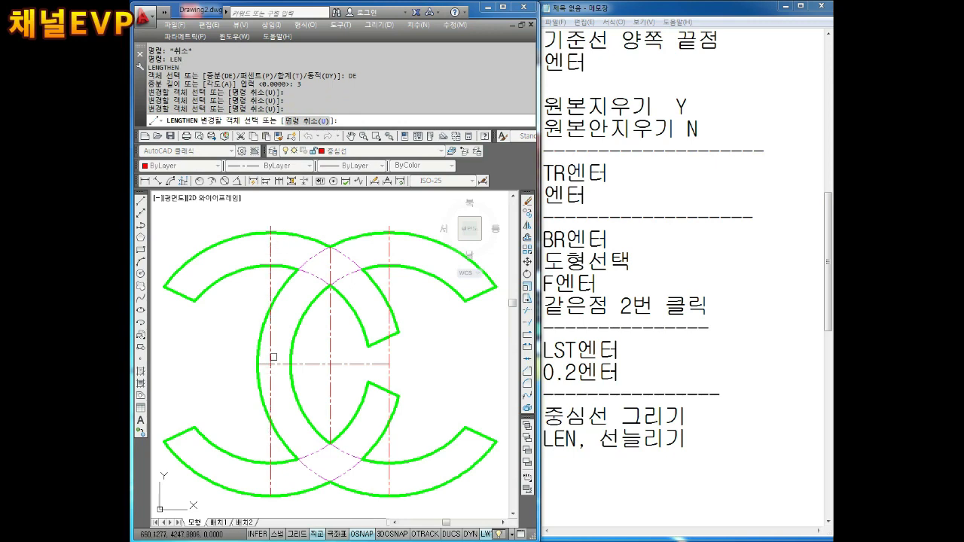
{"action": "left_click", "coordinate": [267, 367]}
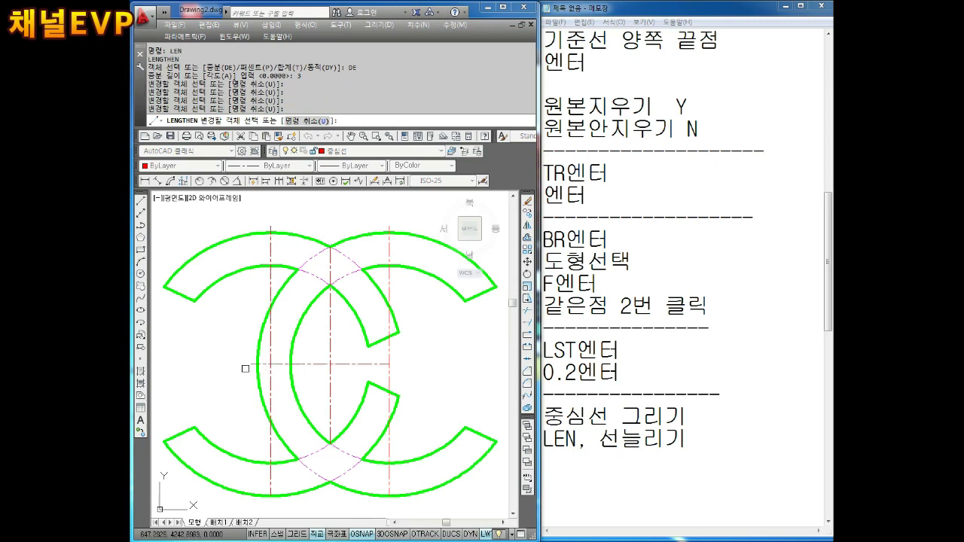
{"action": "left_click", "coordinate": [229, 367]}
{"action": "left_click", "coordinate": [233, 367]}
{"action": "left_click", "coordinate": [233, 367]}
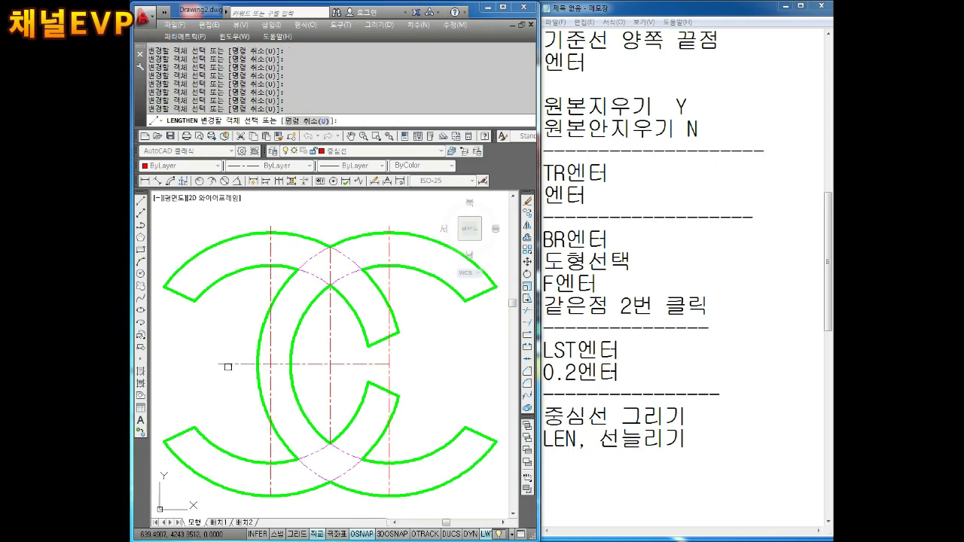
{"action": "middle_click_drag", "start_coordinate": [233, 366], "coordinate": [272, 354]}
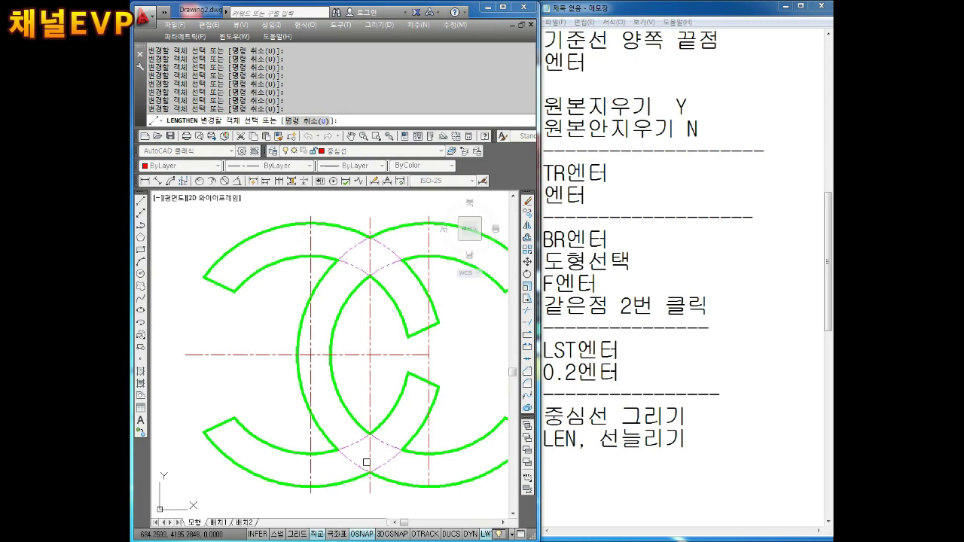
{"action": "middle_click_drag", "start_coordinate": [455, 393], "coordinate": [423, 412]}
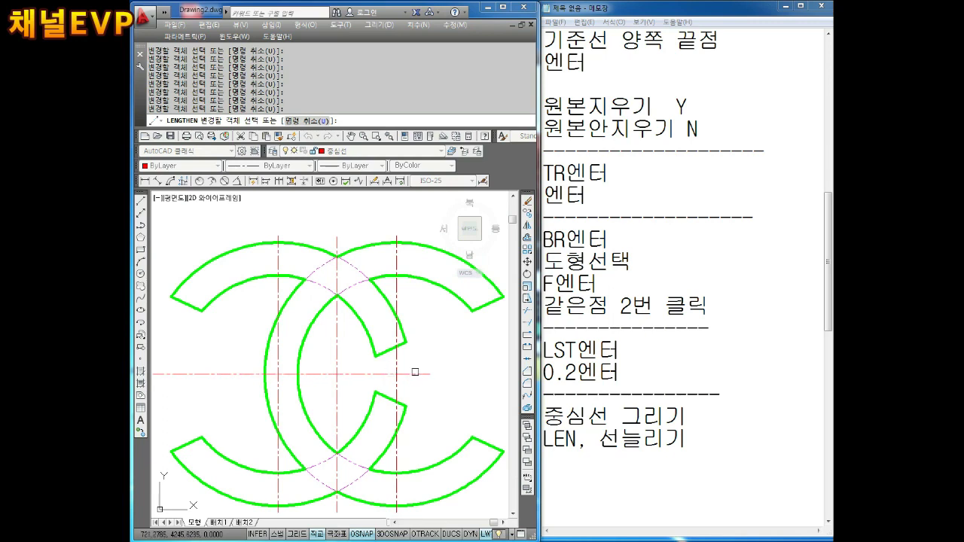
{"action": "middle_click_drag", "start_coordinate": [436, 374], "coordinate": [408, 382]}
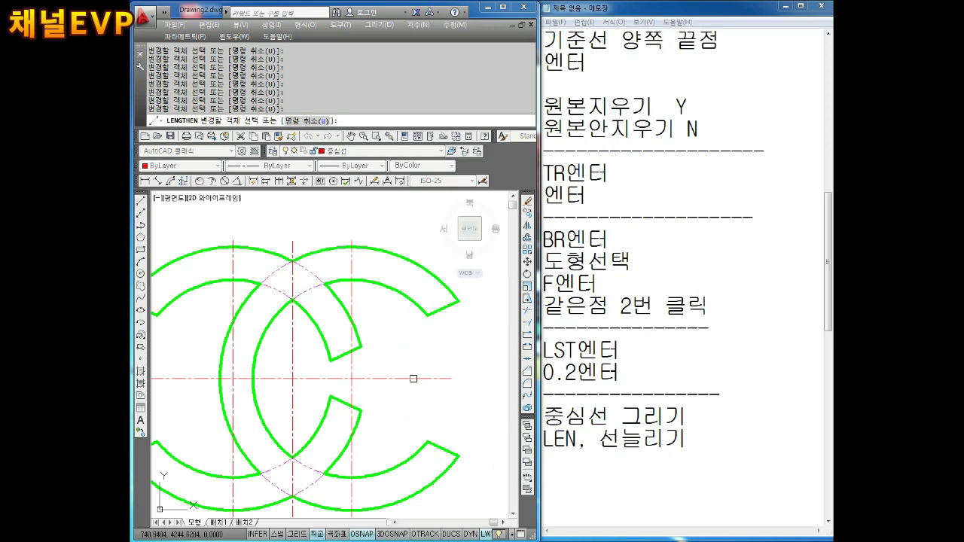
{"action": "scroll", "coordinate": [412, 378], "scroll_direction": "down", "scroll_amount": 2}
{"action": "key", "text": "Escape"}
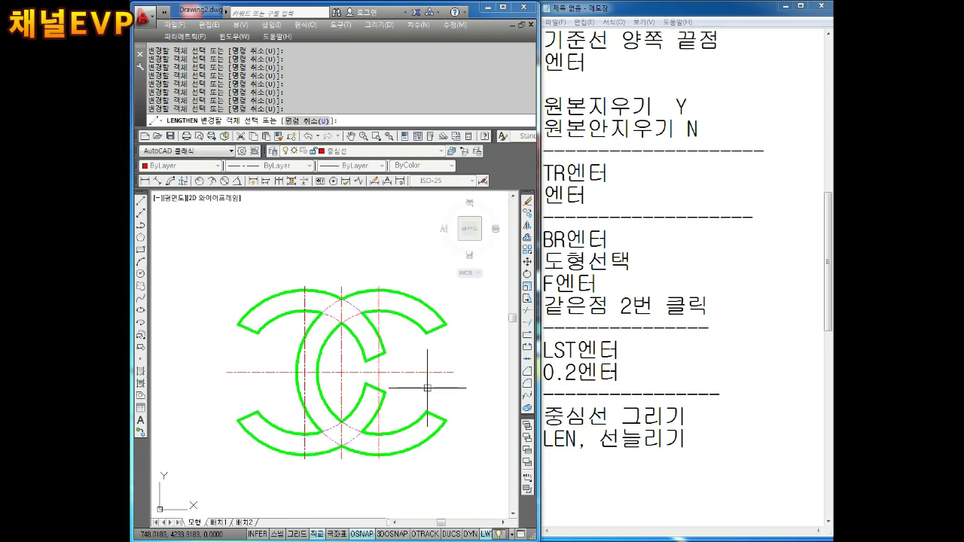
Step: Make 치수선 the current layer
{"action": "scroll", "coordinate": [377, 348], "scroll_direction": "up", "scroll_amount": 4}
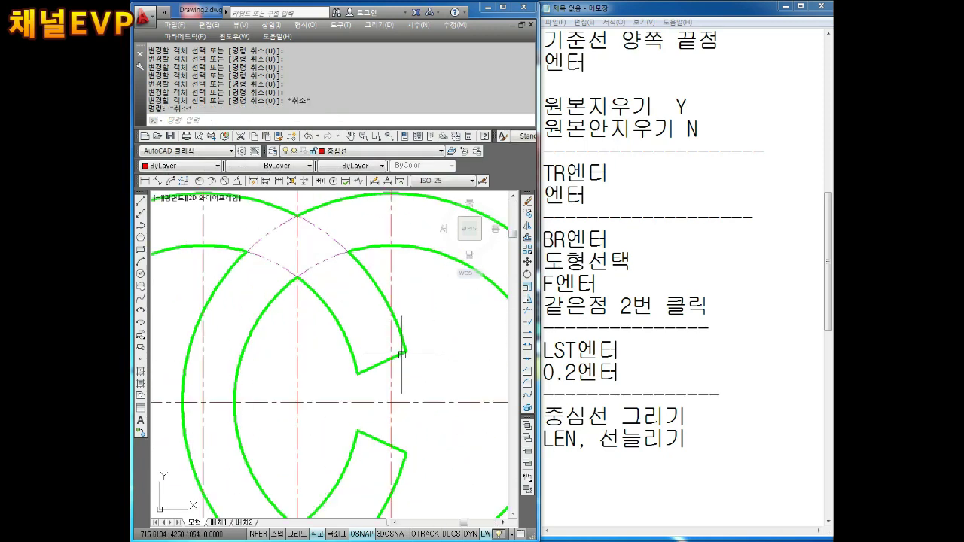
{"action": "scroll", "coordinate": [368, 347], "scroll_direction": "down", "scroll_amount": 4}
{"action": "scroll", "coordinate": [371, 347], "scroll_direction": "up", "scroll_amount": 2}
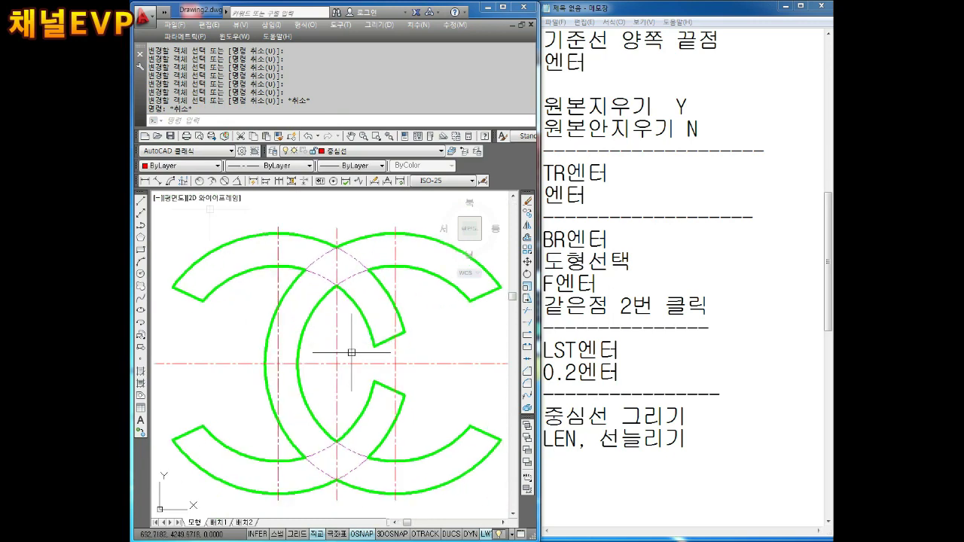
{"action": "key", "text": "Escape"}
{"action": "key", "text": "Escape"}
{"action": "left_click", "coordinate": [343, 150]}
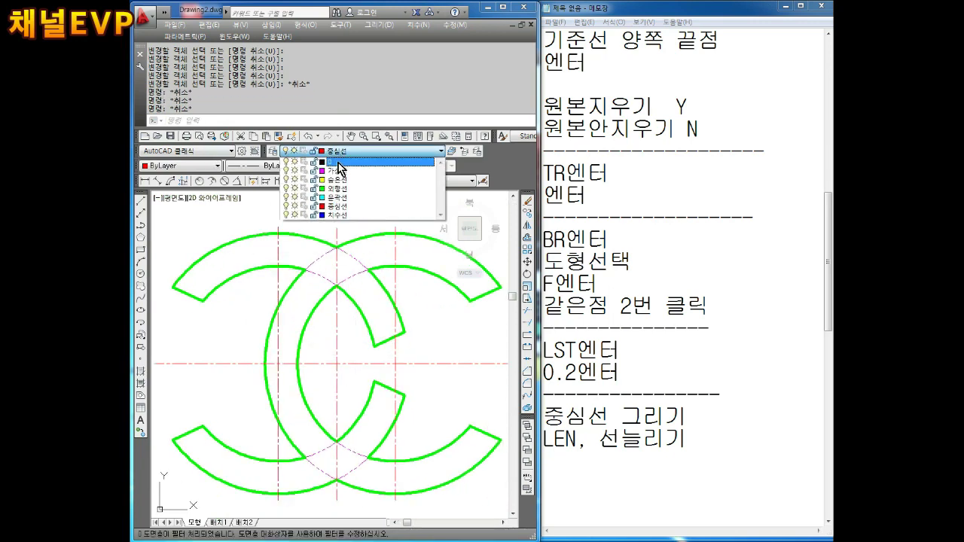
{"action": "left_click", "coordinate": [335, 215]}
Step: Add 50° and 25° angular dimensions to the left C's slanted end lines
{"action": "key", "text": "Escape"}
{"action": "middle_click_drag", "start_coordinate": [302, 286], "coordinate": [349, 263]}
{"action": "key", "text": "Escape"}
{"action": "key", "text": "Escape"}
{"action": "middle_click_drag", "start_coordinate": [211, 226], "coordinate": [285, 229]}
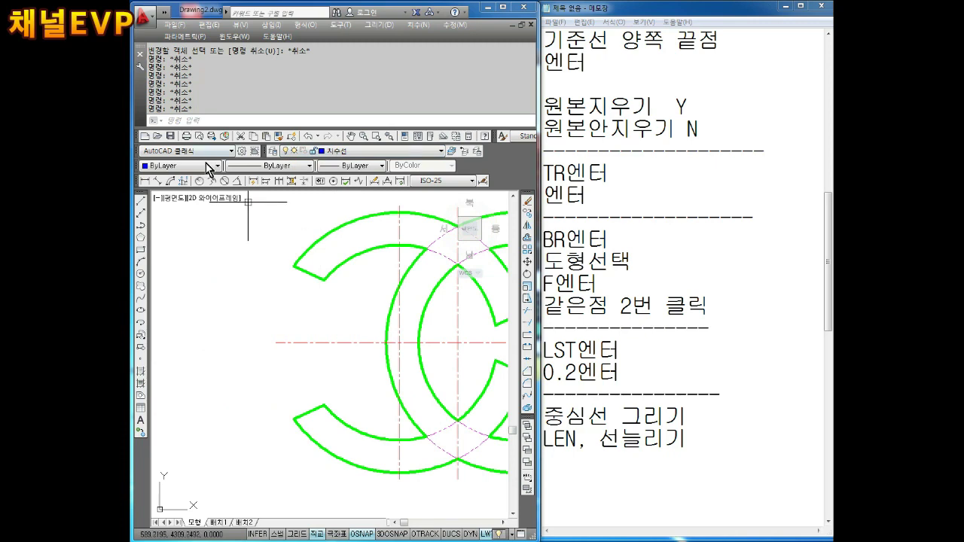
{"action": "left_click", "coordinate": [237, 181]}
{"action": "left_click", "coordinate": [309, 271]}
{"action": "left_click", "coordinate": [315, 409]}
{"action": "middle_click_drag", "start_coordinate": [161, 340], "coordinate": [189, 334]}
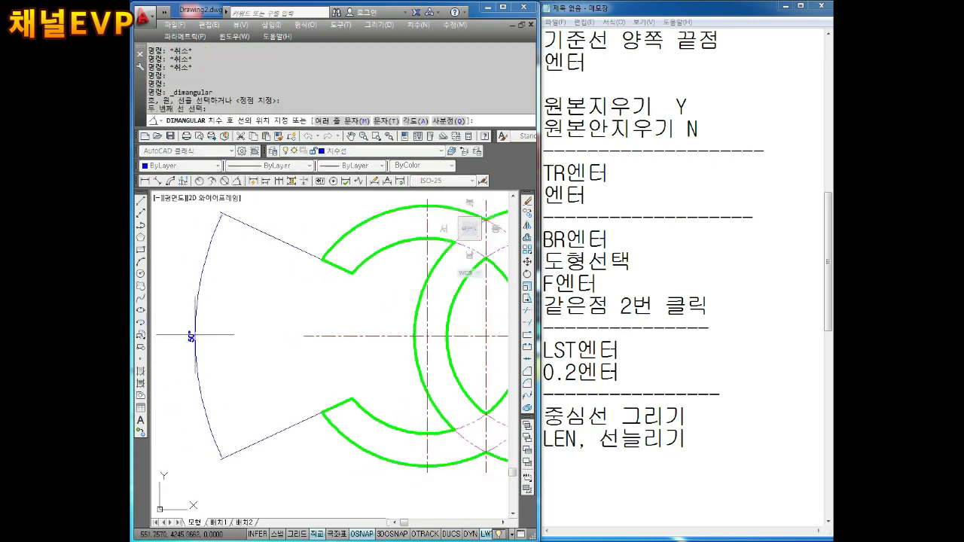
{"action": "left_click", "coordinate": [189, 333]}
{"action": "key", "text": "Return"}
{"action": "left_click", "coordinate": [317, 335]}
{"action": "left_click", "coordinate": [318, 259]}
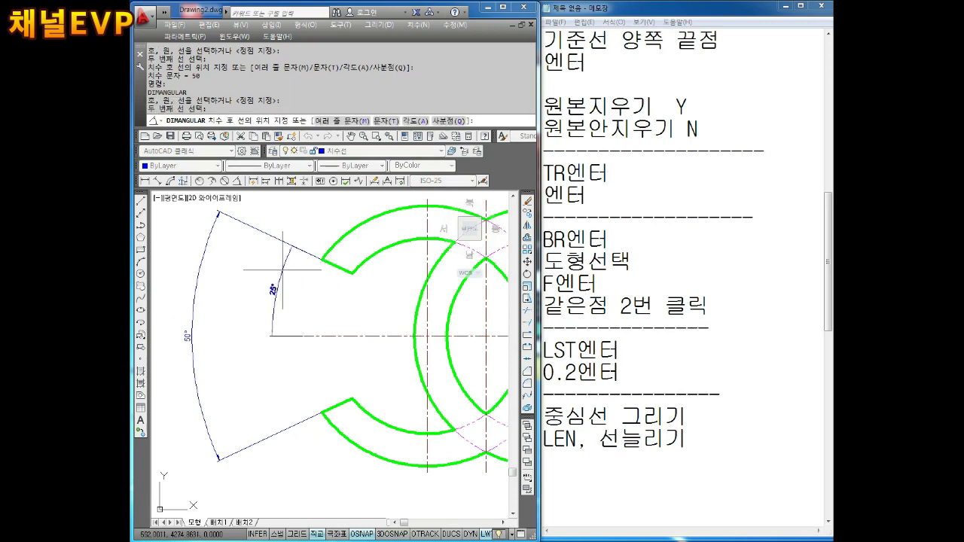
{"action": "left_click", "coordinate": [263, 266]}
{"action": "mouse_move", "coordinate": [263, 266]}
{"action": "middle_mouse_down"}
{"action": "mouse_move", "coordinate": [316, 286]}
{"action": "mouse_move", "coordinate": [226, 249]}
{"action": "middle_mouse_up"}
Step: Dimension the right C's inner circle with an R45 radius dimension
{"action": "scroll", "coordinate": [316, 286], "scroll_direction": "down", "scroll_amount": 2}
{"action": "middle_click_drag", "start_coordinate": [162, 226], "coordinate": [200, 245]}
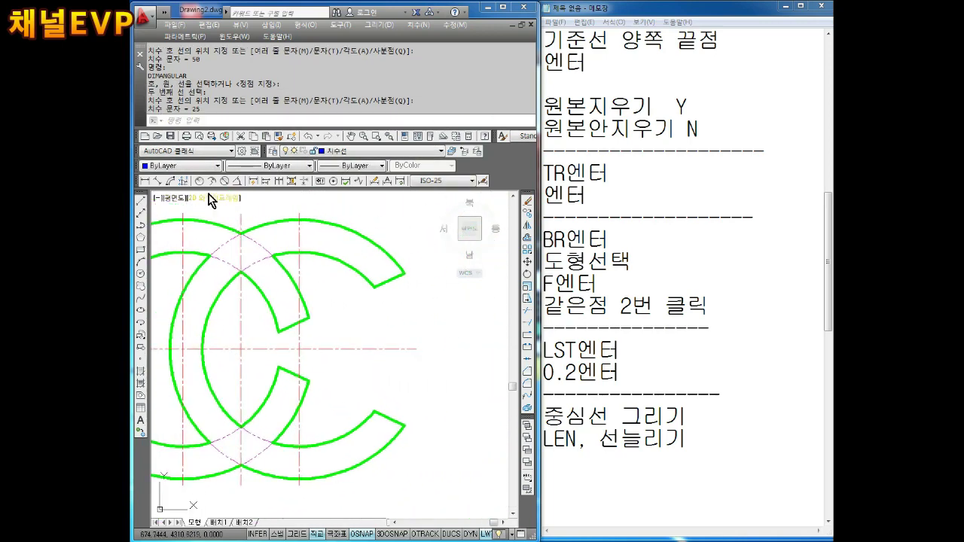
{"action": "left_click", "coordinate": [200, 181]}
{"action": "left_click", "coordinate": [347, 269]}
{"action": "left_click", "coordinate": [358, 252]}
Step: Begin an R60 radius dimension on the outer circle, then cancel it unplaced
{"action": "key", "text": "Return"}
{"action": "left_click", "coordinate": [380, 249]}
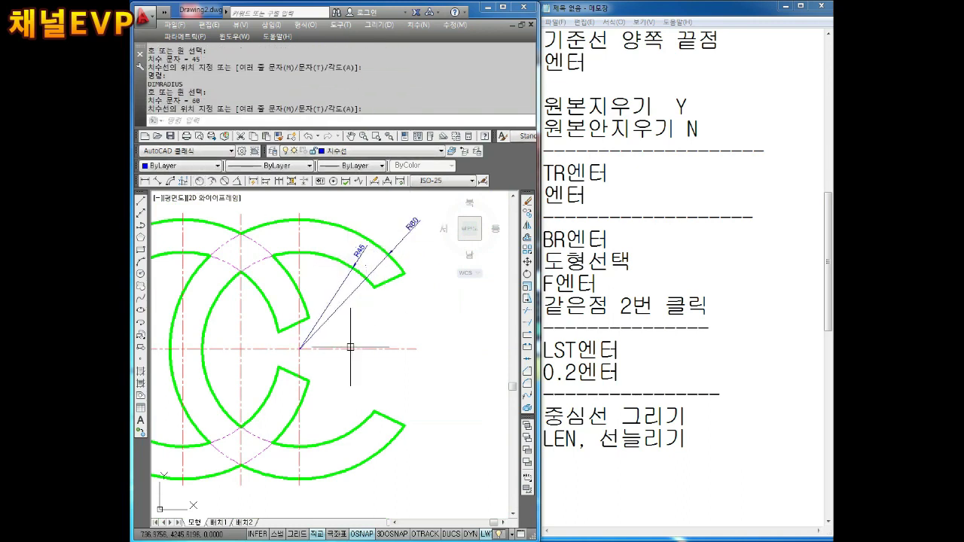
{"action": "mouse_move", "coordinate": [276, 443]}
{"action": "middle_mouse_down"}
{"action": "mouse_move", "coordinate": [292, 351]}
{"action": "mouse_move", "coordinate": [365, 326]}
{"action": "middle_mouse_up"}
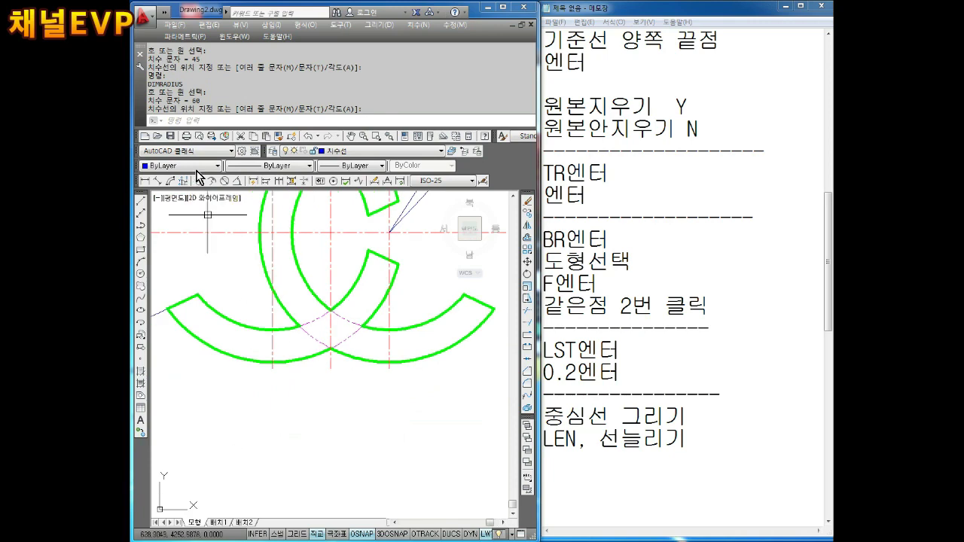
{"action": "key", "text": "Escape"}
{"action": "key", "text": "Escape"}
Step: Add linear dimensions 54 and 27 from the shape's left end to the centerlines
{"action": "left_click", "coordinate": [145, 181]}
{"action": "left_click", "coordinate": [272, 368]}
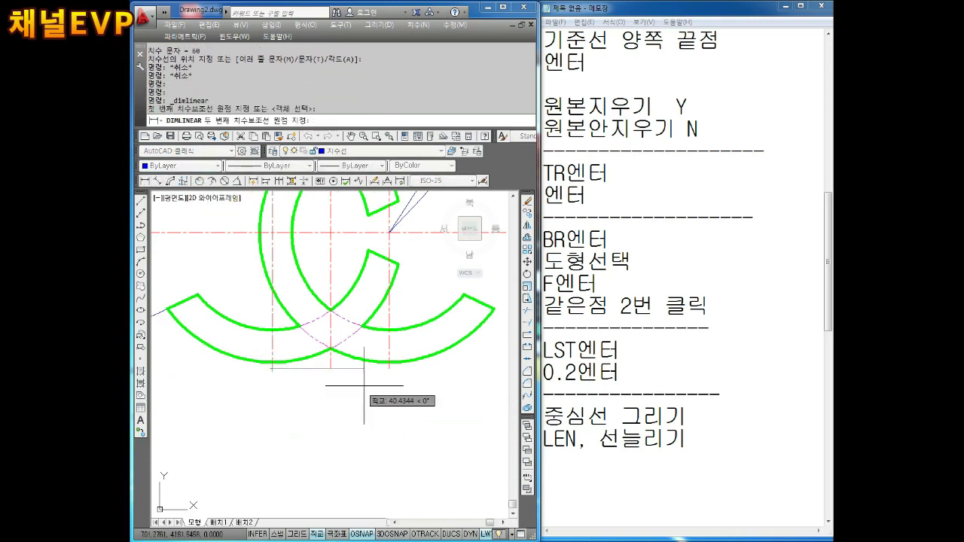
{"action": "left_click", "coordinate": [389, 366]}
{"action": "left_click", "coordinate": [347, 420]}
{"action": "key", "text": "Return"}
{"action": "left_click", "coordinate": [272, 368]}
{"action": "left_click", "coordinate": [330, 368]}
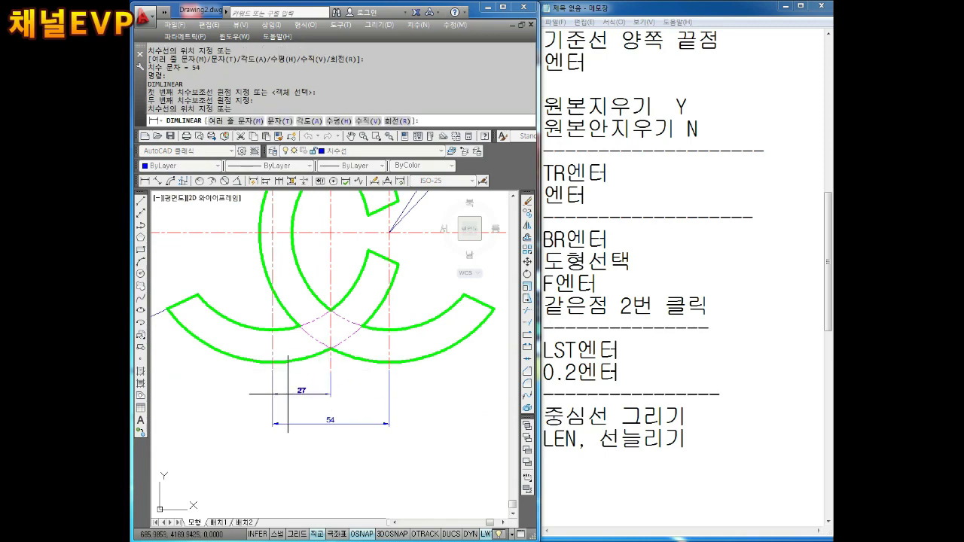
{"action": "left_click", "coordinate": [272, 397]}
{"action": "key", "text": "Escape"}
{"action": "middle_click_drag", "start_coordinate": [430, 330], "coordinate": [323, 383]}
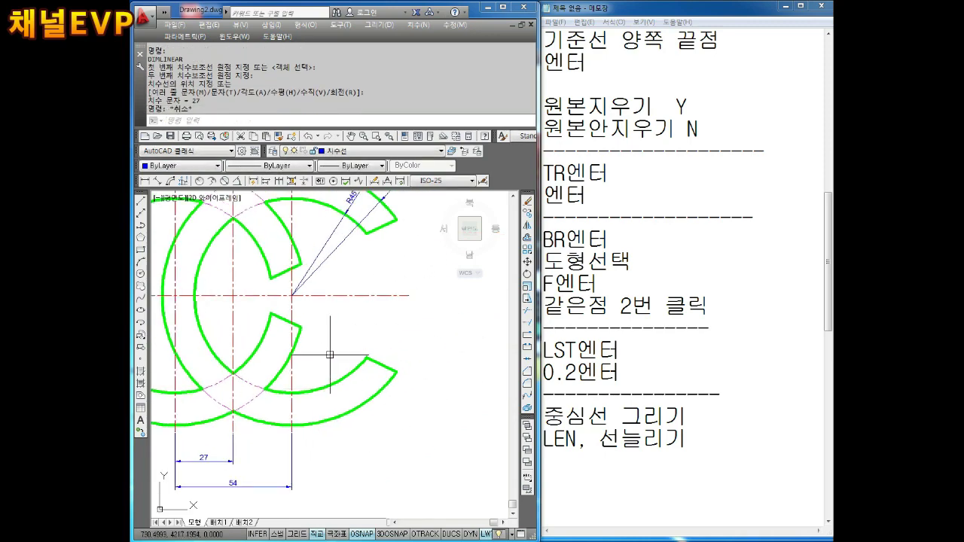
{"action": "middle_click_drag", "start_coordinate": [354, 301], "coordinate": [377, 397]}
{"action": "middle_click_drag", "start_coordinate": [392, 310], "coordinate": [329, 333]}
{"action": "scroll", "coordinate": [316, 333], "scroll_direction": "up", "scroll_amount": 3}
Step: Change the R45 label to 2-R45 and drag its text lower along the dimension line
{"action": "left_click", "coordinate": [303, 343]}
{"action": "double_click", "coordinate": [309, 333]}
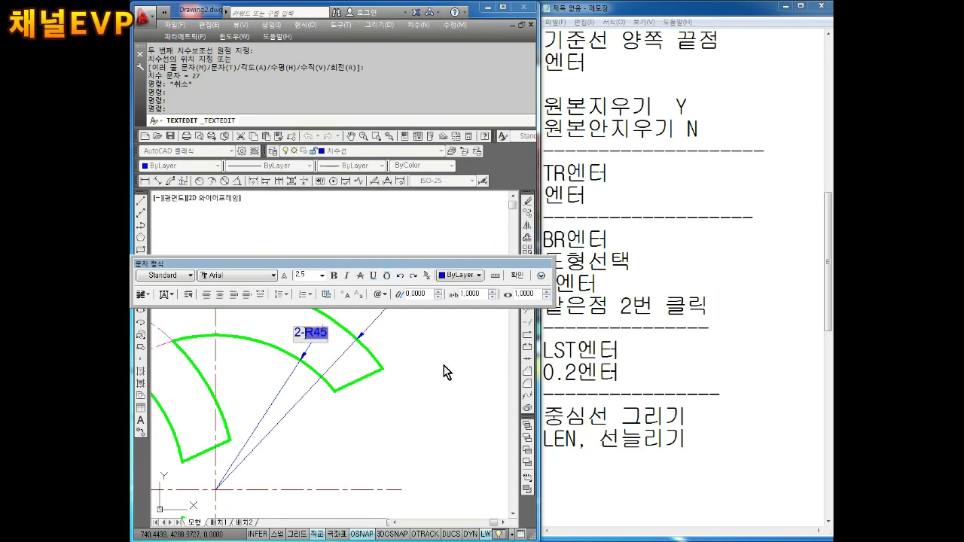
{"action": "left_click", "coordinate": [446, 365]}
{"action": "middle_click_drag", "start_coordinate": [426, 376], "coordinate": [403, 414]}
{"action": "key", "text": "Escape"}
{"action": "key", "text": "Escape"}
{"action": "left_click", "coordinate": [285, 379]}
{"action": "left_click", "coordinate": [292, 366]}
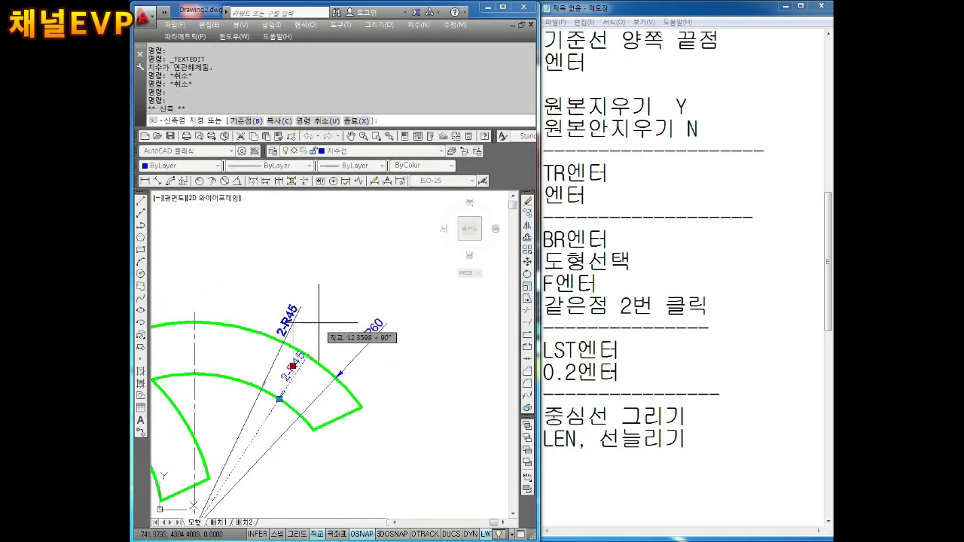
{"action": "left_click", "coordinate": [274, 436]}
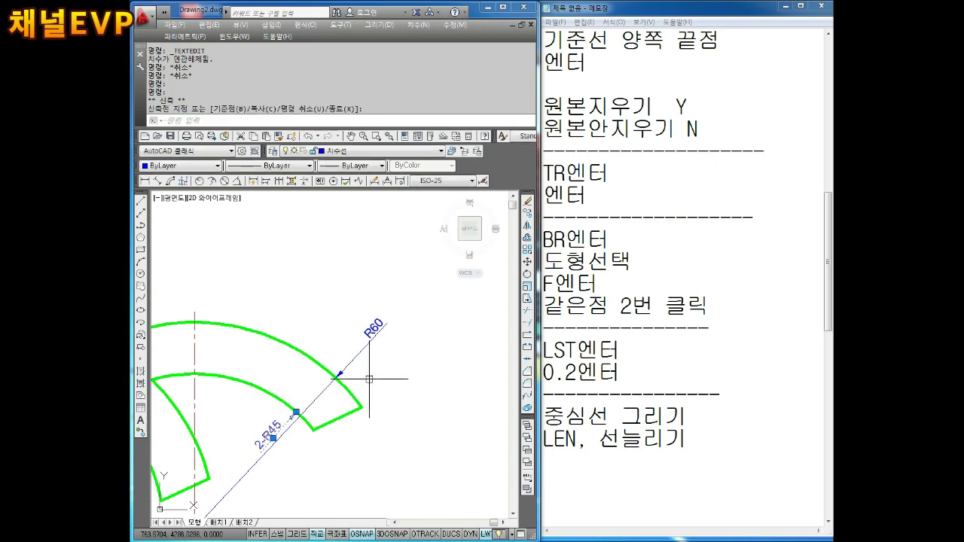
{"action": "key", "text": "Escape"}
{"action": "key", "text": "Escape"}
Step: Change the R60 label to 2-R60
{"action": "left_click", "coordinate": [377, 337]}
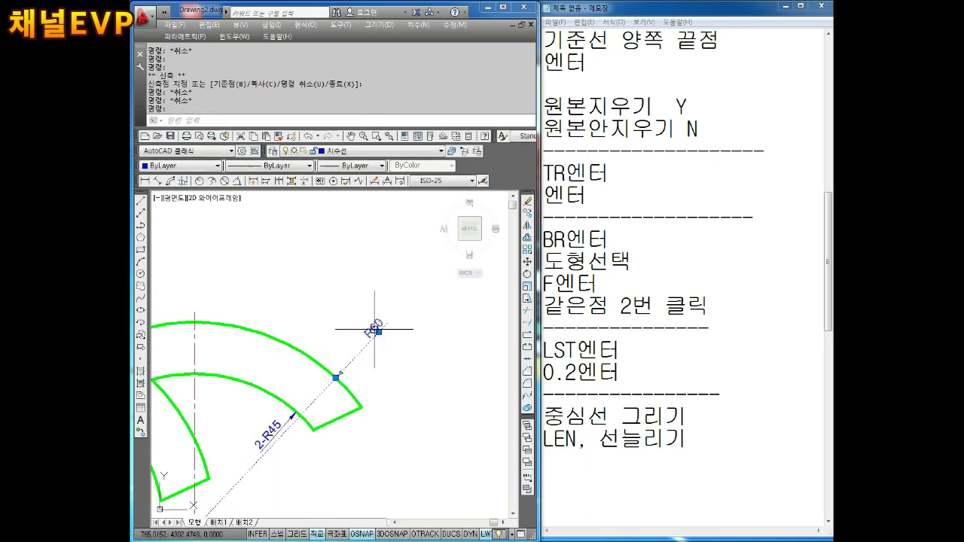
{"action": "double_click", "coordinate": [375, 329]}
{"action": "type", "text": "2"}
{"action": "left_click", "coordinate": [389, 461]}
{"action": "key", "text": "Escape"}
{"action": "key", "text": "Escape"}
Step: Reposition the 2-R45 text outward to its final spot on the dimension line
{"action": "left_click", "coordinate": [273, 435]}
{"action": "left_click", "coordinate": [294, 415]}
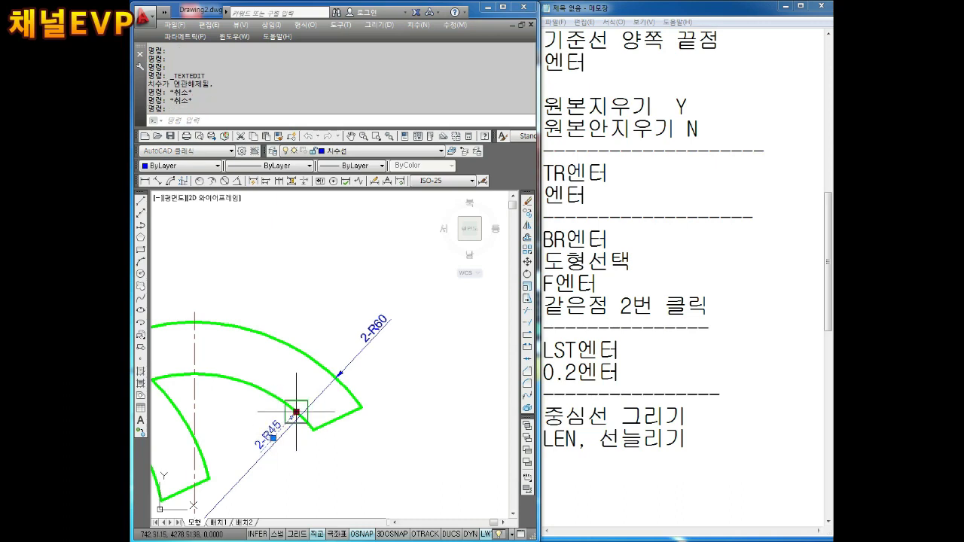
{"action": "left_click", "coordinate": [272, 397]}
{"action": "key", "text": "Escape"}
{"action": "key", "text": "Escape"}
{"action": "middle_click_drag", "start_coordinate": [336, 456], "coordinate": [377, 408]}
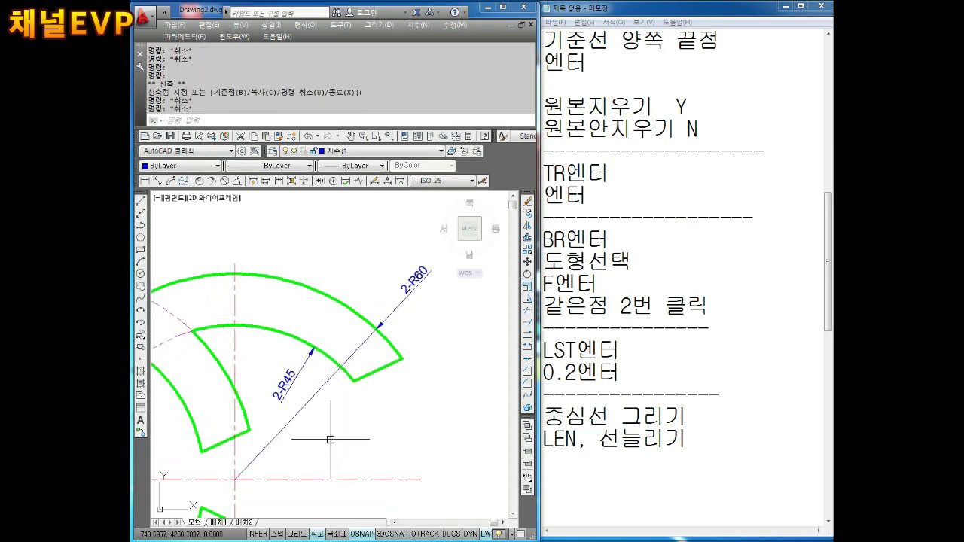
{"action": "key", "text": "Escape"}
{"action": "left_click", "coordinate": [290, 375]}
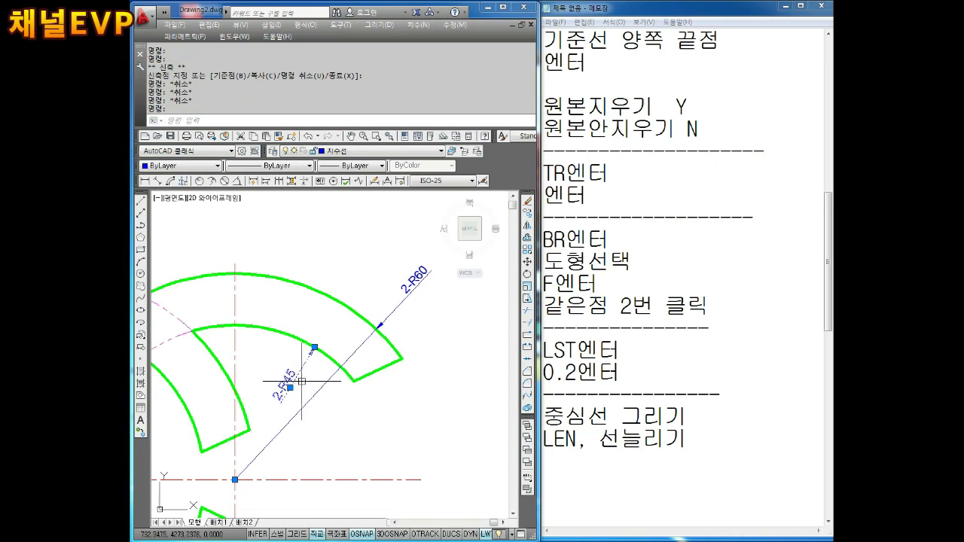
{"action": "left_click", "coordinate": [290, 388]}
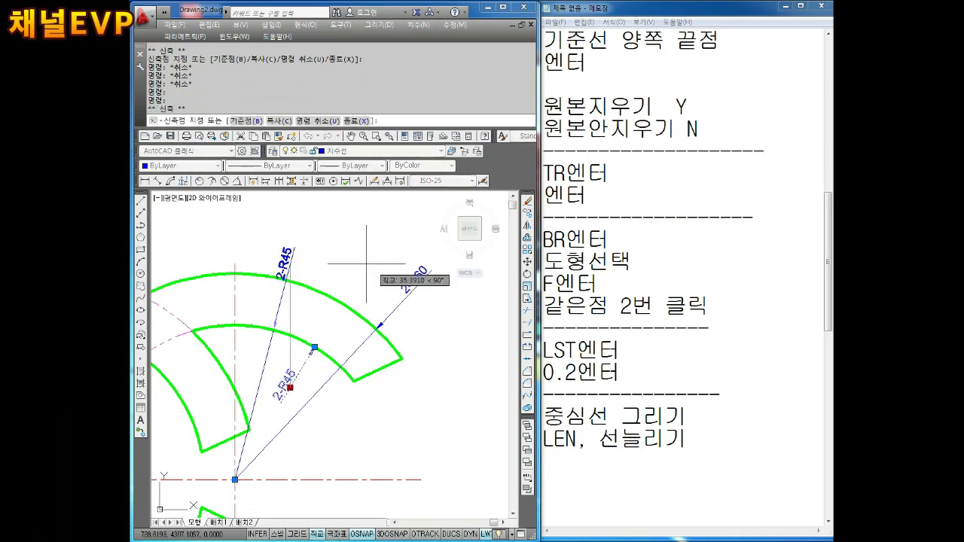
{"action": "left_click", "coordinate": [272, 307]}
{"action": "key", "text": "Escape"}
{"action": "key", "text": "Escape"}
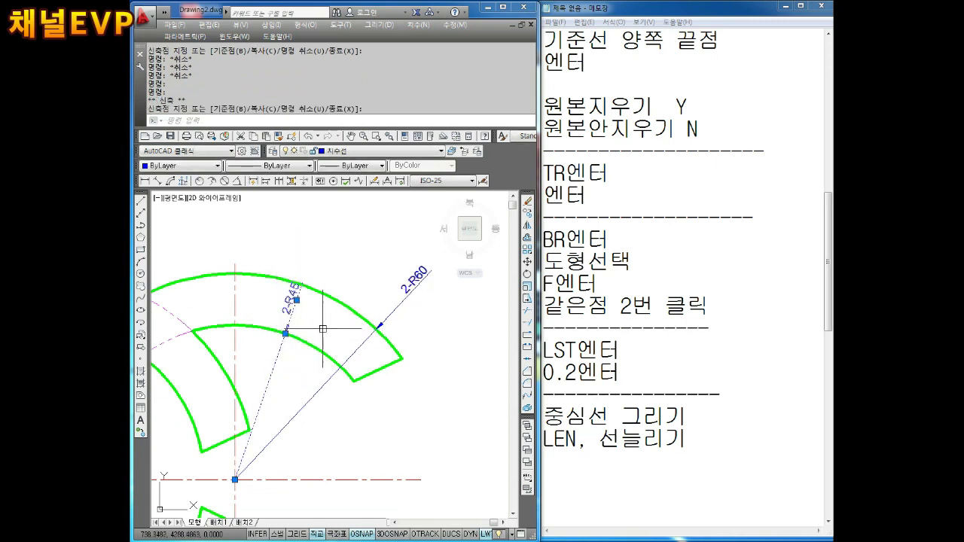
{"action": "scroll", "coordinate": [417, 429], "scroll_direction": "down", "scroll_amount": 1}
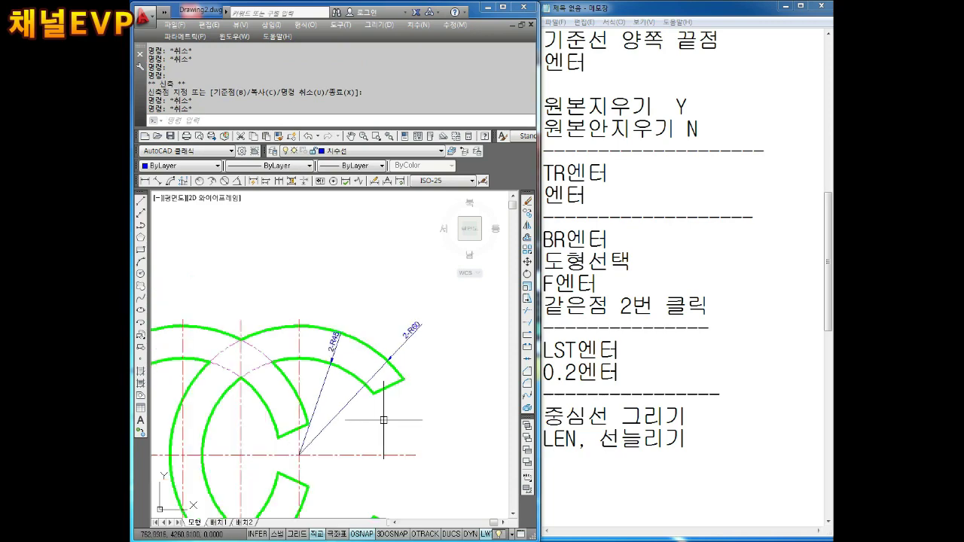
{"action": "scroll", "coordinate": [398, 420], "scroll_direction": "down", "scroll_amount": 1}
{"action": "mouse_move", "coordinate": [312, 400]}
{"action": "middle_mouse_down"}
{"action": "mouse_move", "coordinate": [356, 385]}
{"action": "mouse_move", "coordinate": [337, 410]}
{"action": "mouse_move", "coordinate": [318, 376]}
{"action": "mouse_move", "coordinate": [338, 364]}
{"action": "middle_mouse_up"}
{"action": "scroll", "coordinate": [356, 385], "scroll_direction": "down", "scroll_amount": 1}
{"action": "scroll", "coordinate": [346, 399], "scroll_direction": "down", "scroll_amount": 1}
{"action": "key", "text": "Escape"}
{"action": "key", "text": "Escape"}
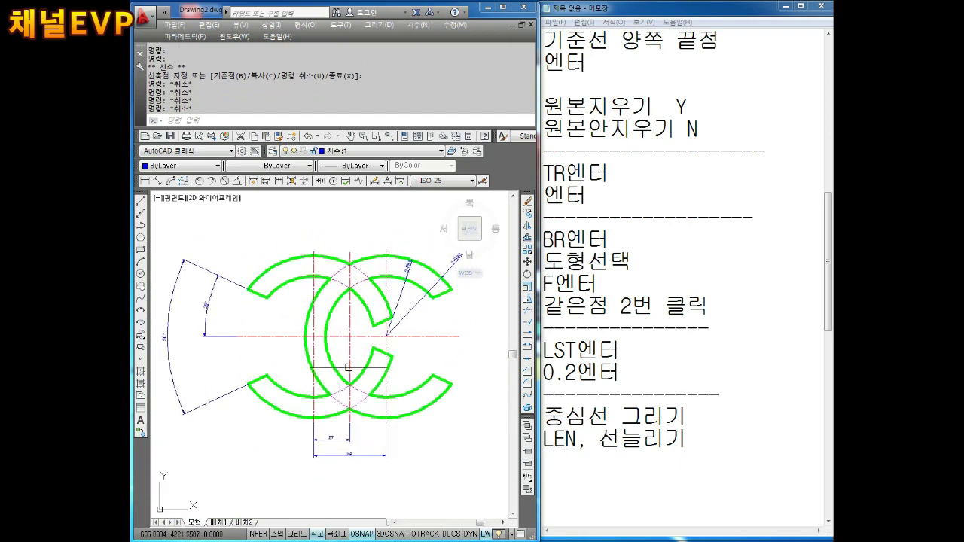
Step: Save the drawing as 2020-04-03-2 in the dated-drawings folder under My Documents
{"action": "key", "text": "ctrl+s"}
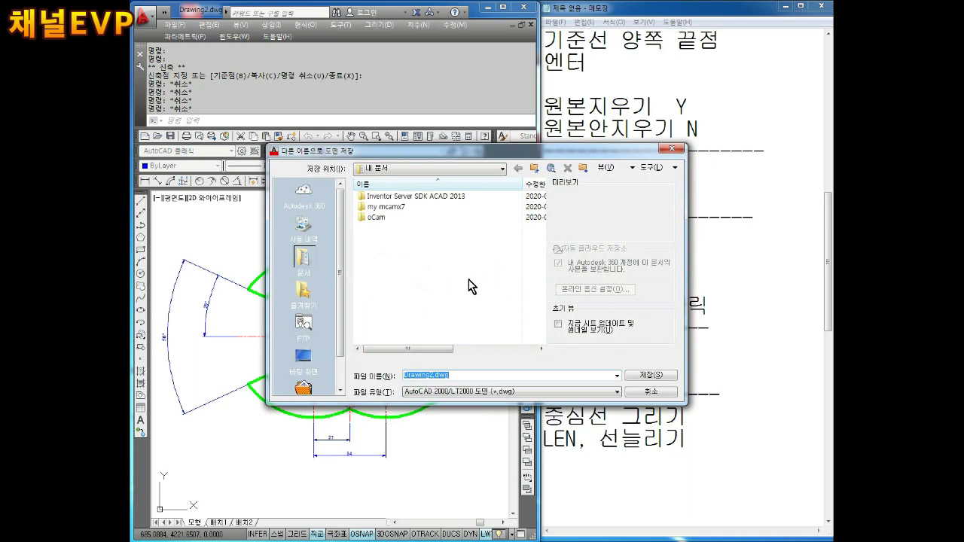
{"action": "left_click", "coordinate": [452, 168]}
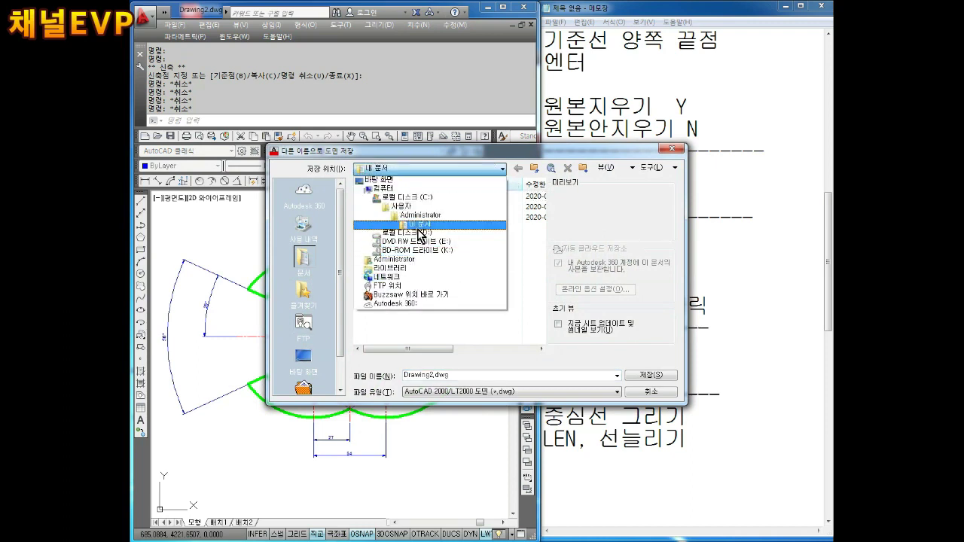
{"action": "left_click", "coordinate": [418, 226]}
{"action": "double_click", "coordinate": [376, 219]}
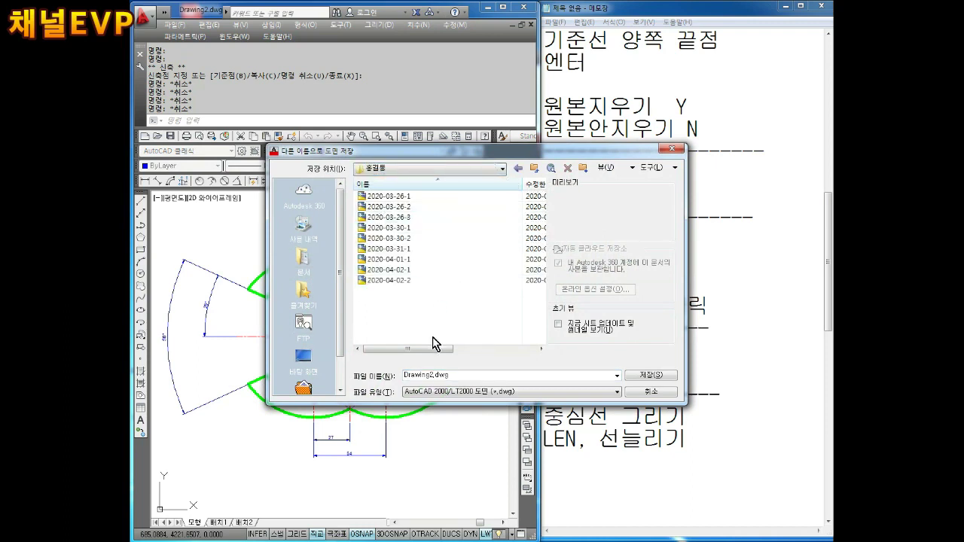
{"action": "left_click", "coordinate": [388, 280]}
{"action": "left_click", "coordinate": [430, 375]}
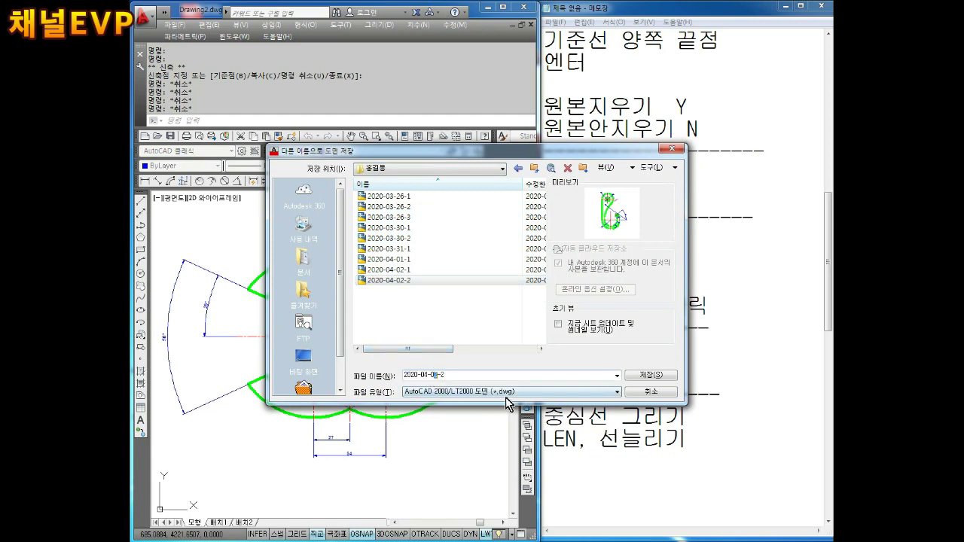
{"action": "type", "text": "3"}
{"action": "key", "text": "Return"}
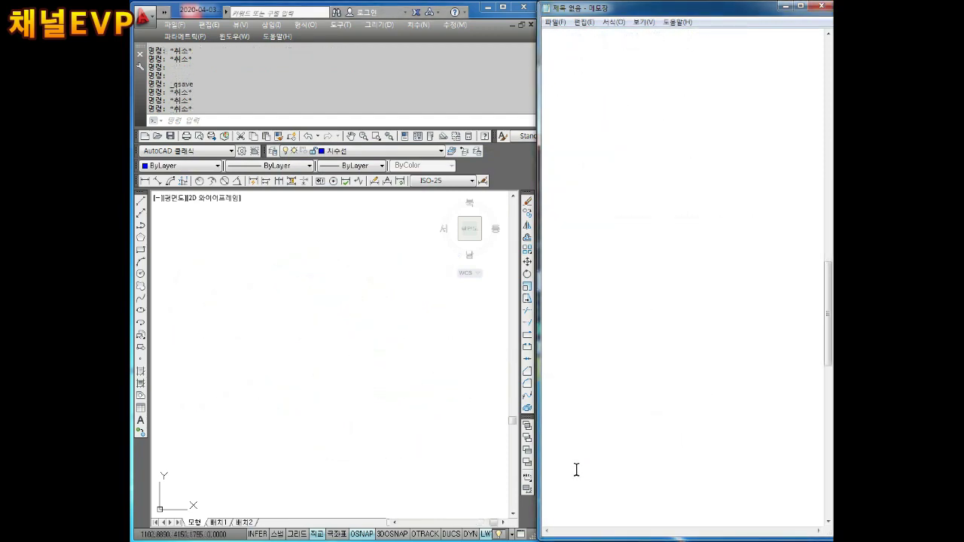
Step: Write the circle notes 'C엔터', '중심점 클릭', 'D엔터' and '48,78,105' on separate Notepad lines
{"action": "type", "text": "C엔터"}
{"action": "key", "text": "Return"}
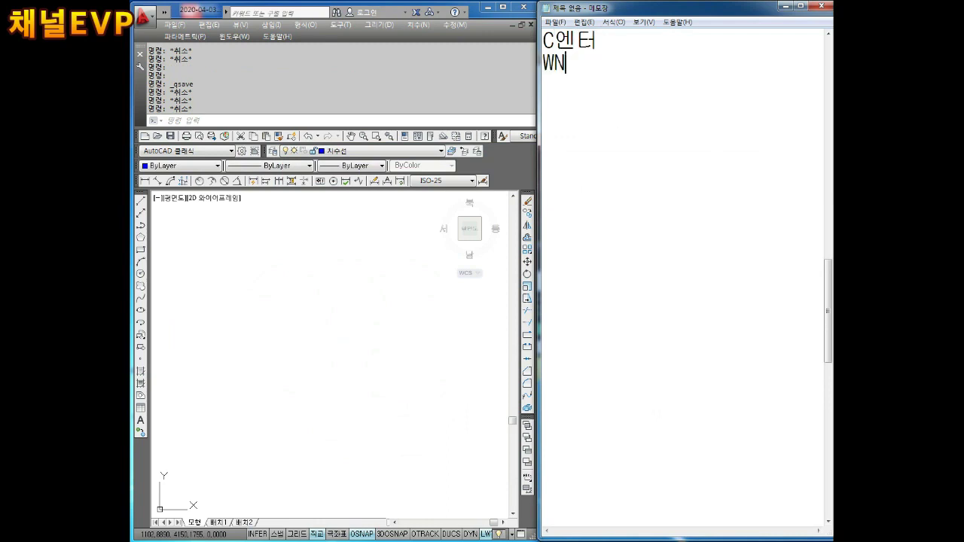
{"action": "type", "text": "중심점 "}
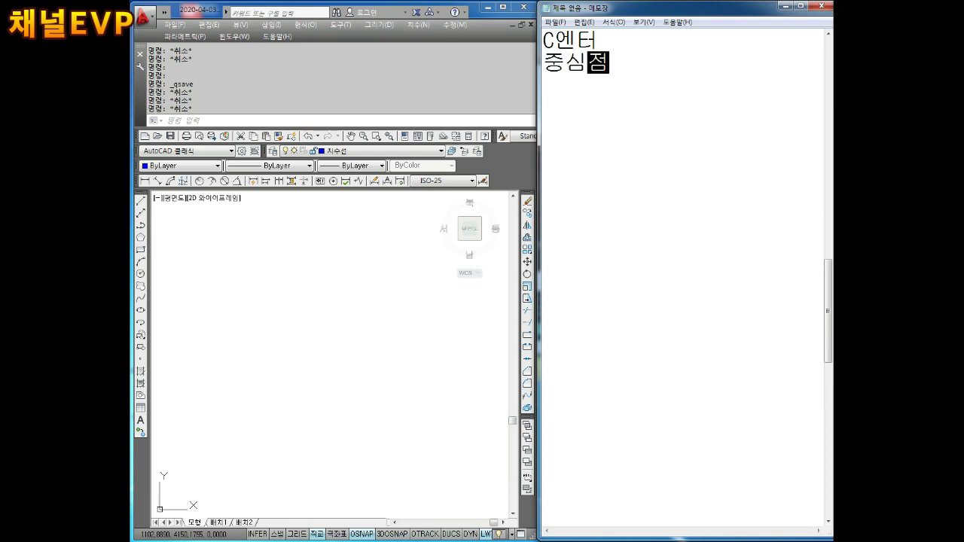
{"action": "type", "text": "클릭"}
{"action": "key", "text": "Return"}
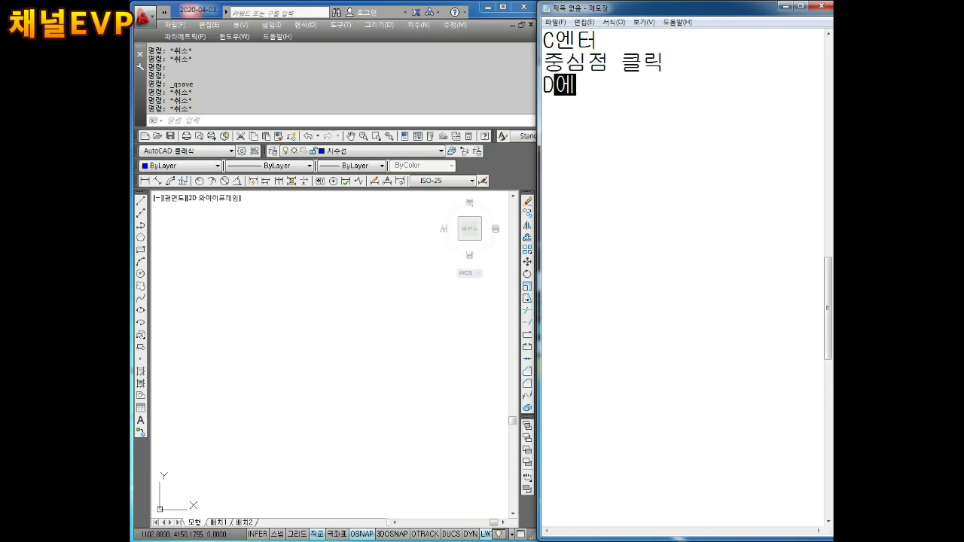
{"action": "type", "text": "터"}
{"action": "key", "text": "Return"}
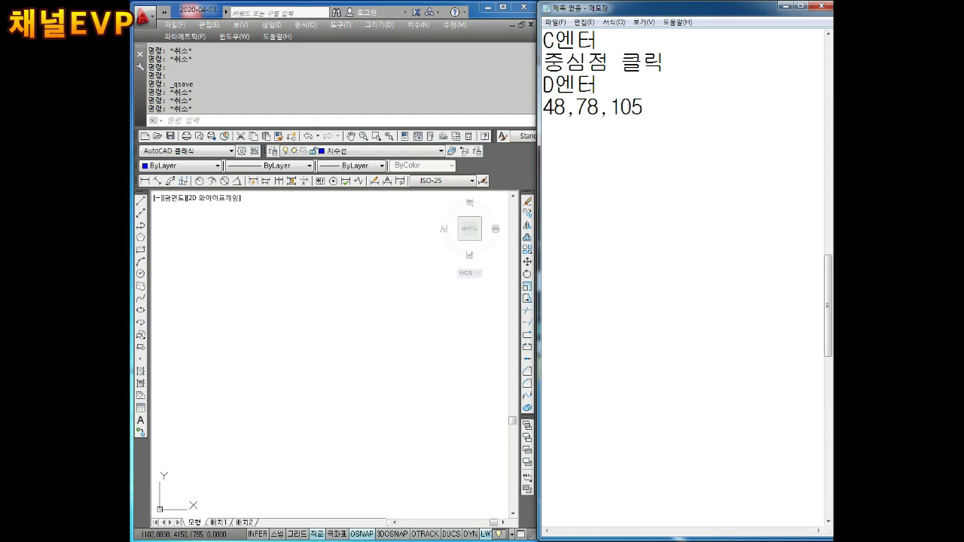
{"action": "left_click", "coordinate": [262, 518]}
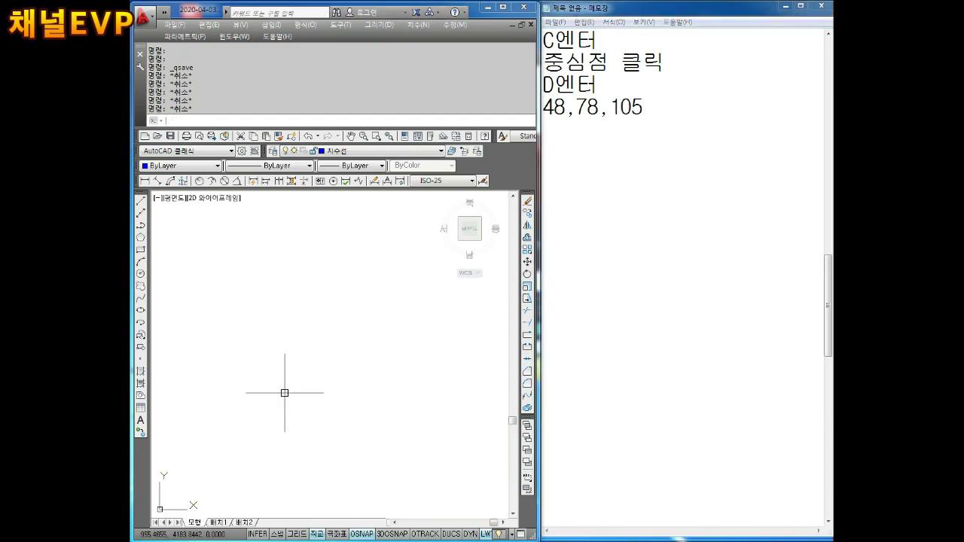
Step: Draw a 48-diameter circle at the chosen centre point
{"action": "type", "text": "c"}
{"action": "key", "text": "Return"}
{"action": "left_click", "coordinate": [309, 349]}
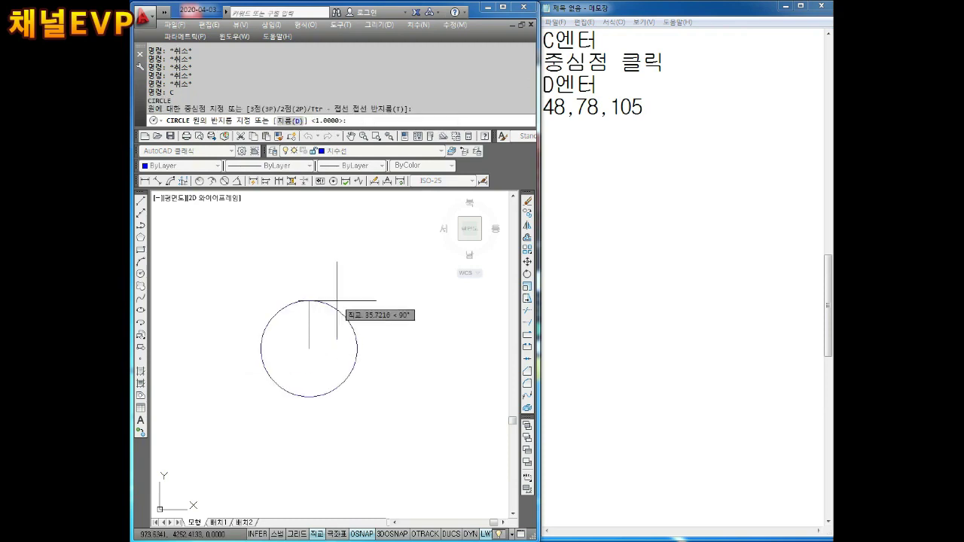
{"action": "key", "text": "Return"}
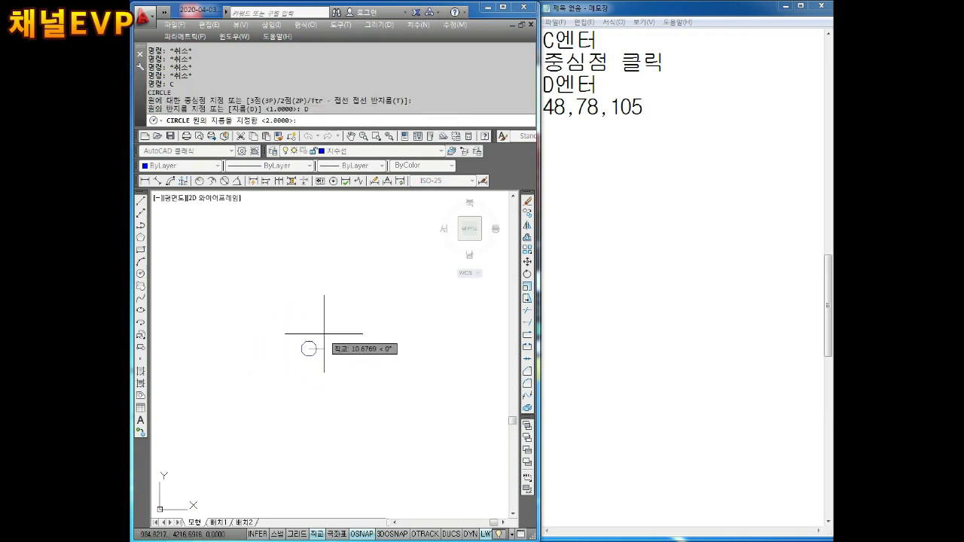
{"action": "type", "text": "48"}
{"action": "key", "text": "Return"}
Step: Put the circle on the green outline layer and make that layer current
{"action": "key", "text": "Escape"}
{"action": "key", "text": "Escape"}
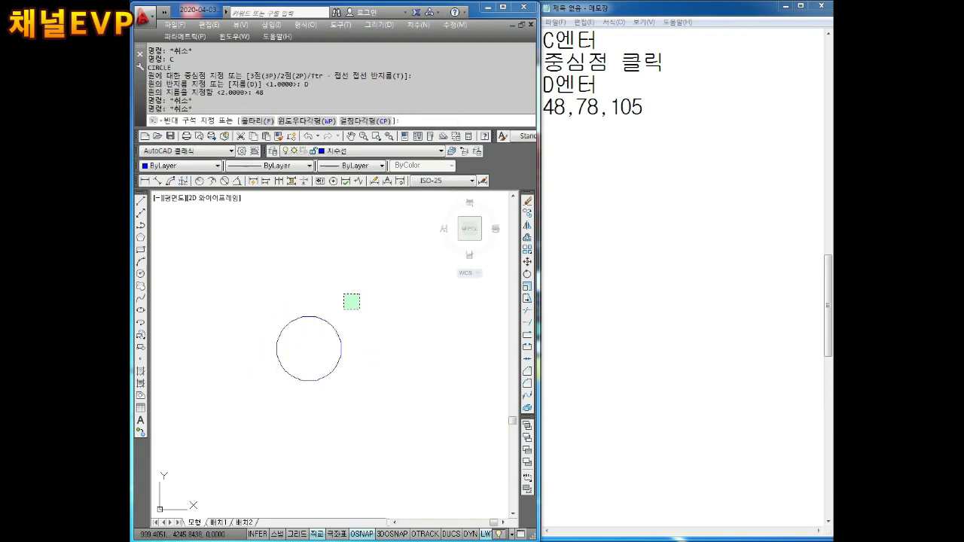
{"action": "left_click_drag", "start_coordinate": [351, 299], "coordinate": [272, 380]}
{"action": "left_click", "coordinate": [352, 151]}
{"action": "left_click", "coordinate": [336, 180]}
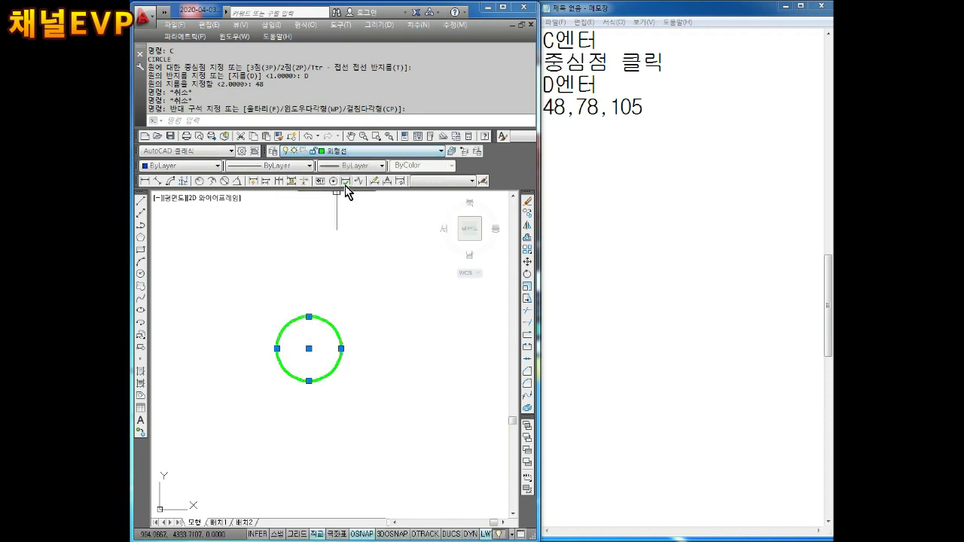
{"action": "key", "text": "Escape"}
{"action": "key", "text": "Escape"}
{"action": "key", "text": "Escape"}
{"action": "left_click", "coordinate": [344, 152]}
{"action": "left_click", "coordinate": [339, 198]}
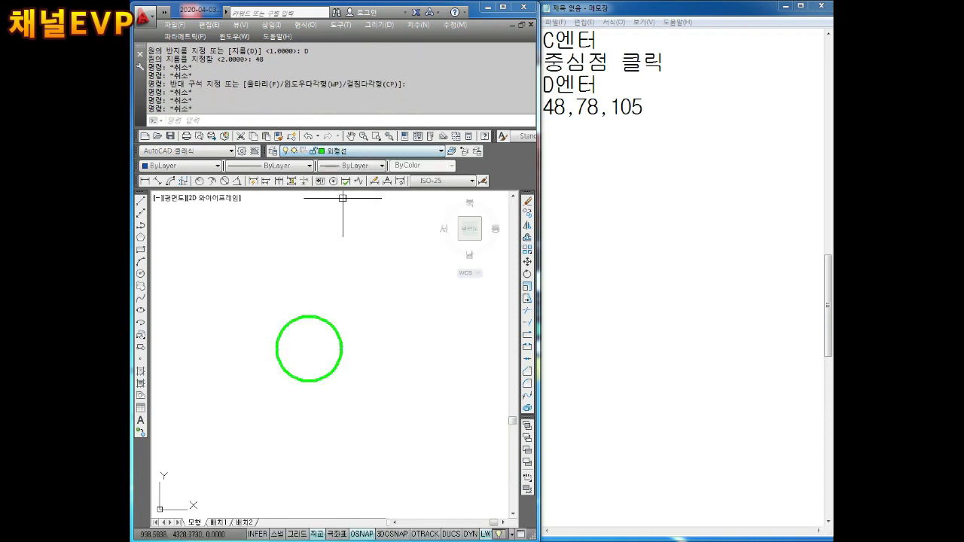
{"action": "key", "text": "Escape"}
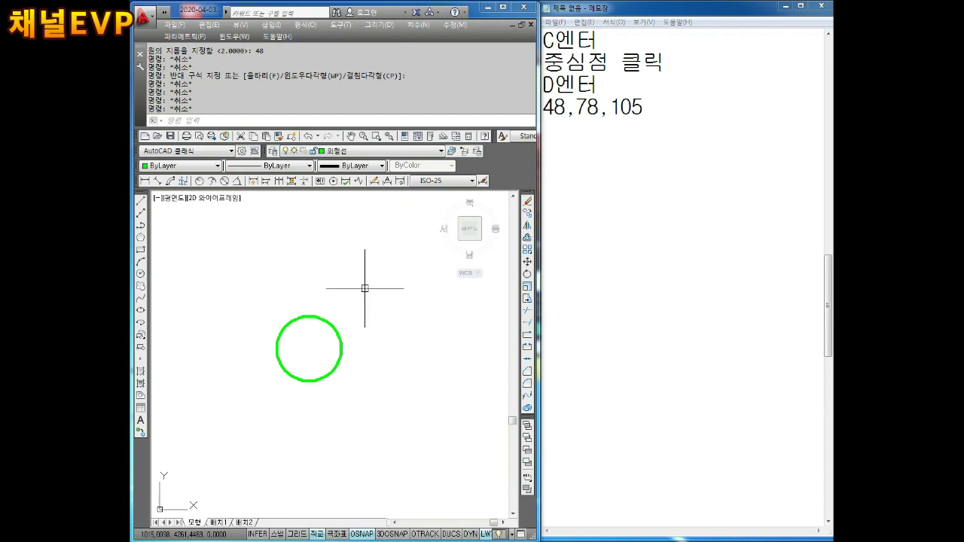
{"action": "middle_click_drag", "start_coordinate": [364, 288], "coordinate": [395, 271]}
{"action": "key", "text": "Escape"}
{"action": "key", "text": "Escape"}
Step: Draw the 78-diameter circle, cancelling the mistaken circle commands
{"action": "left_click", "coordinate": [568, 119]}
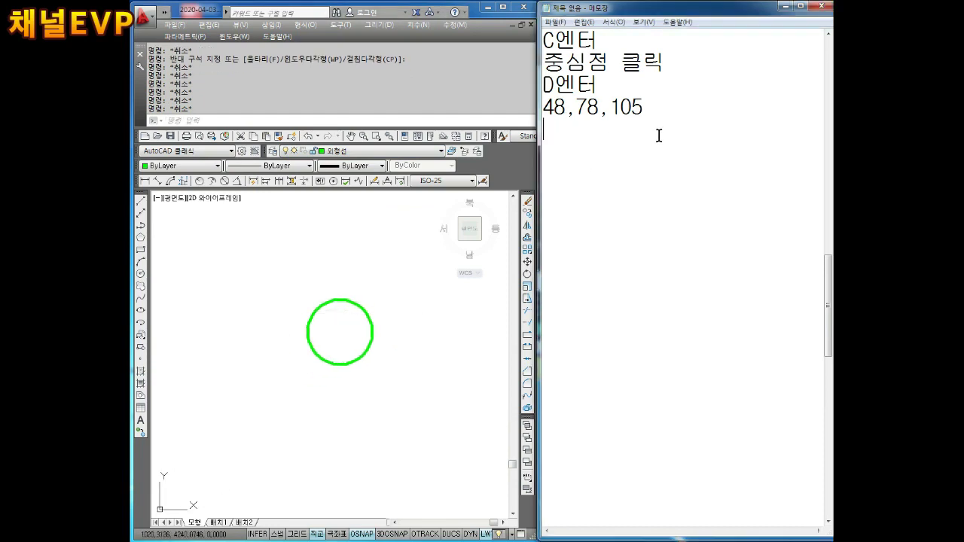
{"action": "left_click", "coordinate": [426, 362]}
{"action": "type", "text": "c"}
{"action": "key", "text": "Return"}
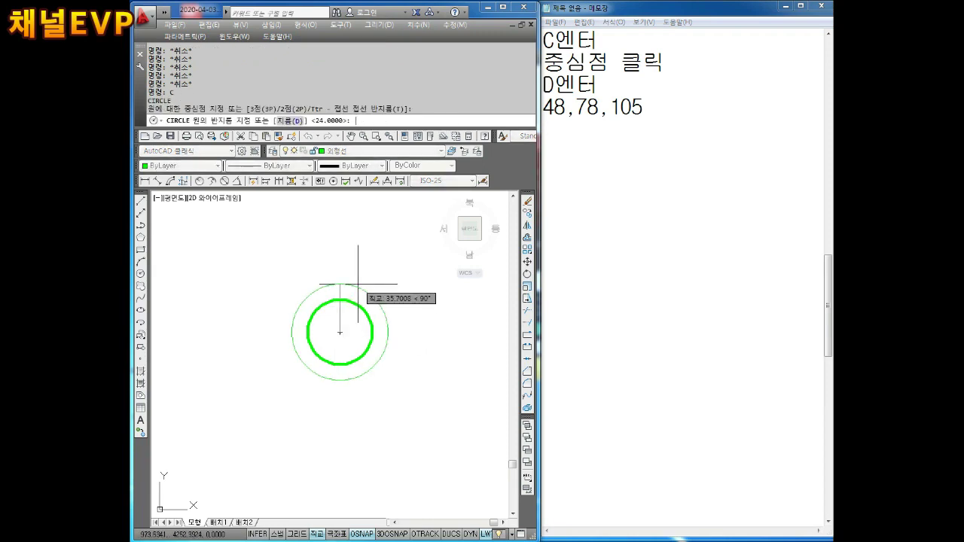
{"action": "type", "text": "D"}
{"action": "key", "text": "Return"}
{"action": "key", "text": "Return"}
{"action": "key", "text": "Escape"}
{"action": "key", "text": "Escape"}
{"action": "type", "text": "C"}
{"action": "key", "text": "Return"}
{"action": "key", "text": "Return"}
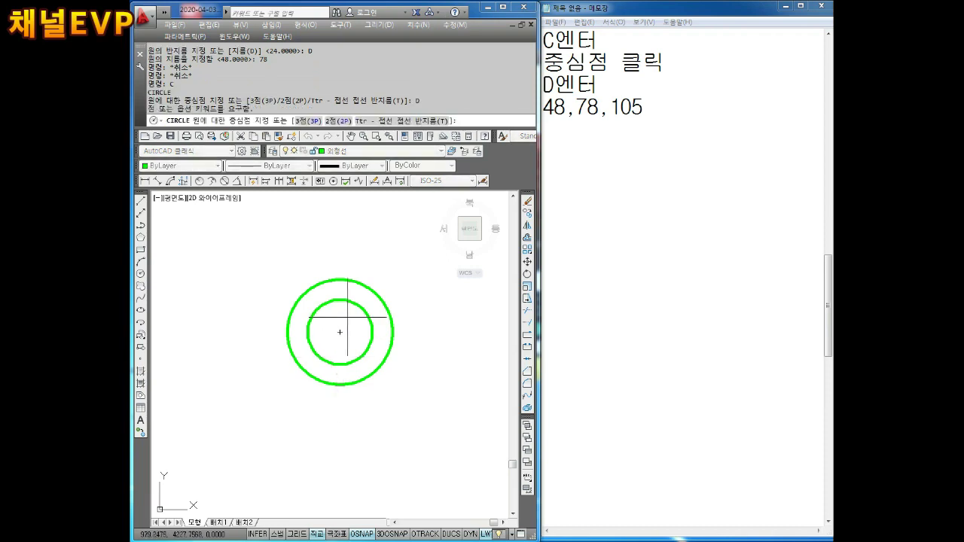
{"action": "key", "text": "Escape"}
{"action": "key", "text": "Escape"}
{"action": "key", "text": "Escape"}
{"action": "type", "text": "C"}
{"action": "key", "text": "Return"}
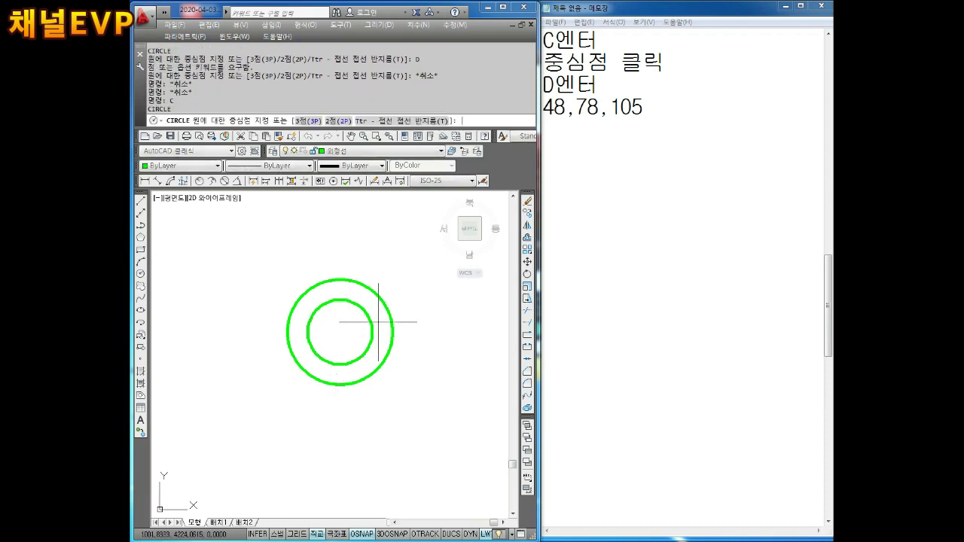
Step: Draw the 105-diameter outer circle on the shared centre and shift the view so the circles sit higher
{"action": "left_click", "coordinate": [340, 331]}
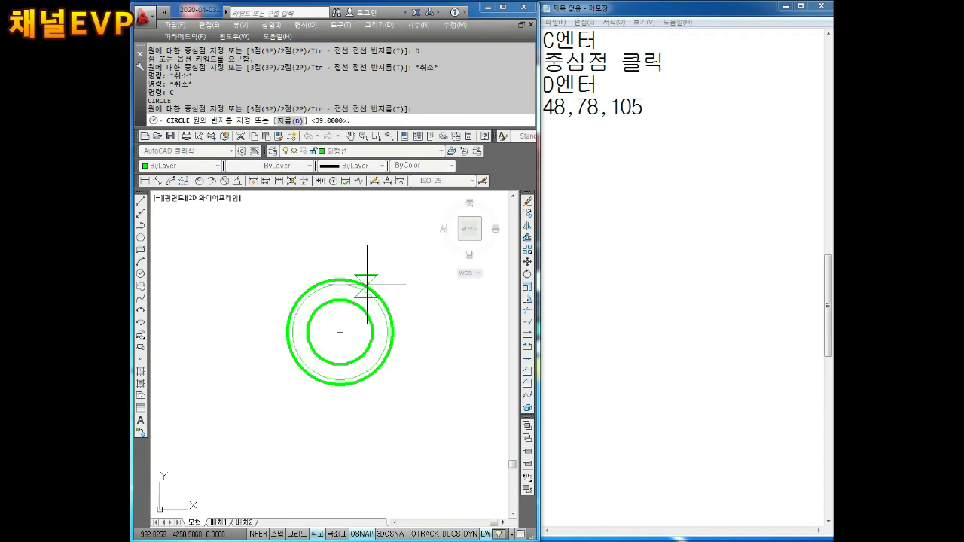
{"action": "type", "text": "D"}
{"action": "key", "text": "Return"}
{"action": "type", "text": "105"}
{"action": "key", "text": "Return"}
{"action": "key", "text": "Escape"}
{"action": "key", "text": "Escape"}
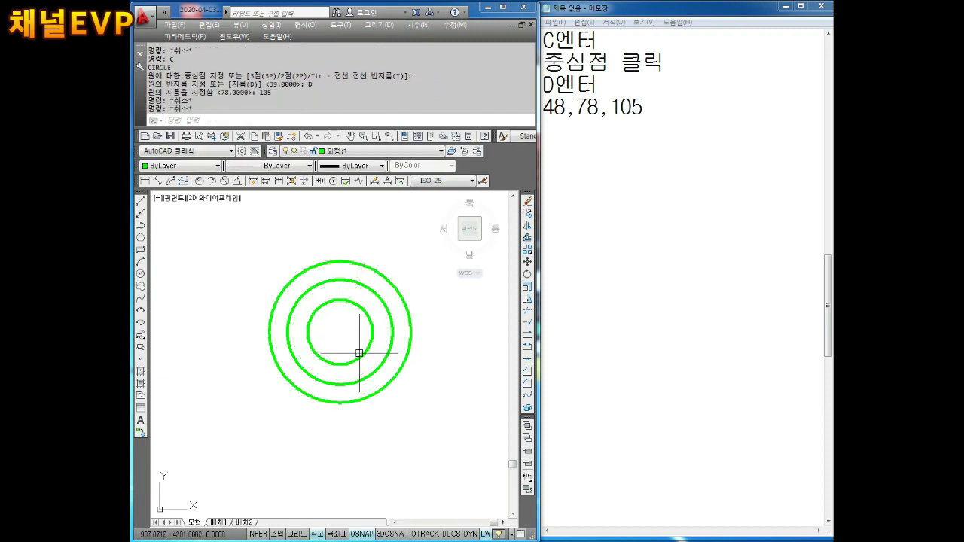
{"action": "scroll", "coordinate": [359, 352], "scroll_direction": "up", "scroll_amount": 1}
{"action": "scroll", "coordinate": [351, 345], "scroll_direction": "up", "scroll_amount": 1}
{"action": "scroll", "coordinate": [351, 344], "scroll_direction": "up", "scroll_amount": 1}
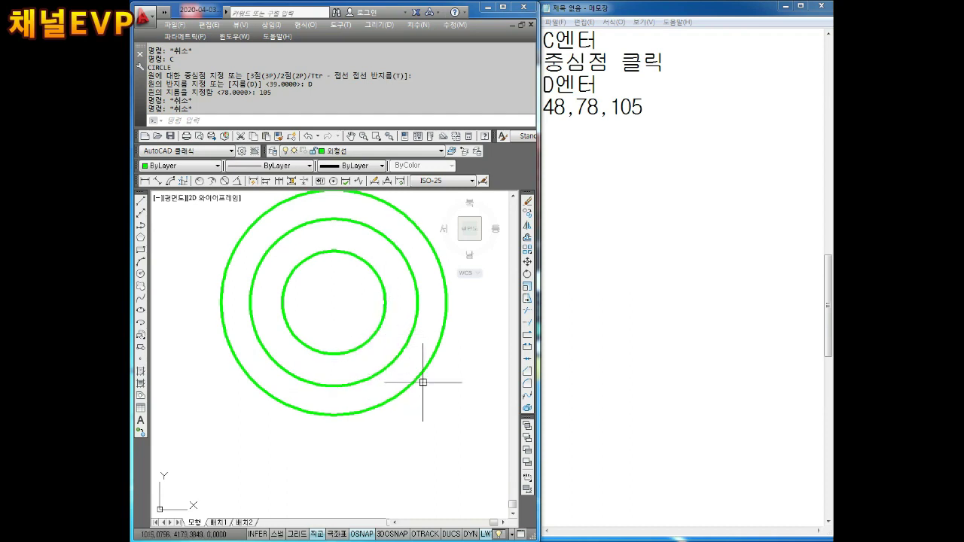
{"action": "middle_click_drag", "start_coordinate": [409, 409], "coordinate": [421, 388]}
{"action": "left_click", "coordinate": [570, 144]}
{"action": "type", "text": "---------------"}
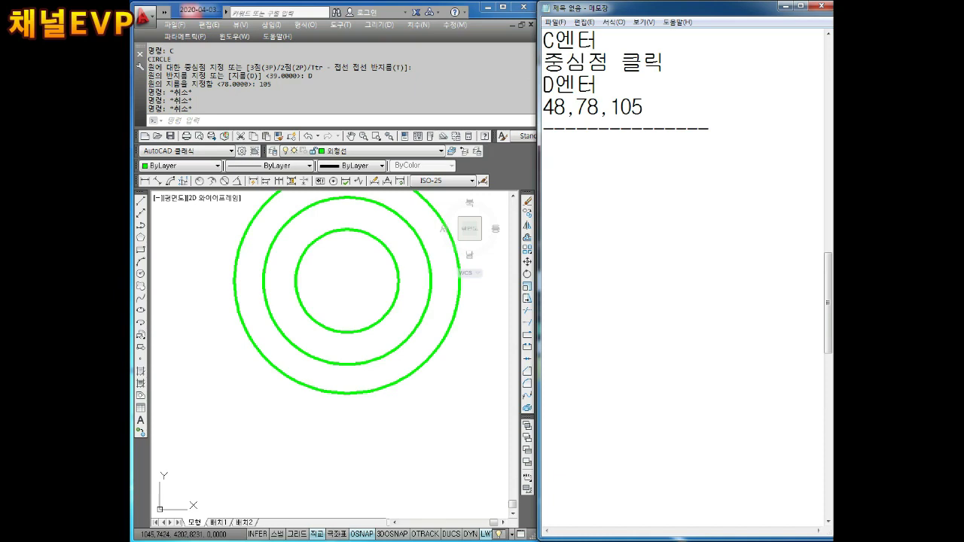
Step: Write the notes '사분점 활용' and '직각 도형 그리기' in Notepad
{"action": "type", "text": "사분점 활용"}
{"action": "key", "text": "Return"}
{"action": "type", "text": "직각 도형 그리기"}
{"action": "key", "text": "Return"}
Step: Draw two 52.5-long lines at right angles from the outer circle's bottom quadrant
{"action": "middle_click_drag", "start_coordinate": [403, 311], "coordinate": [370, 370]}
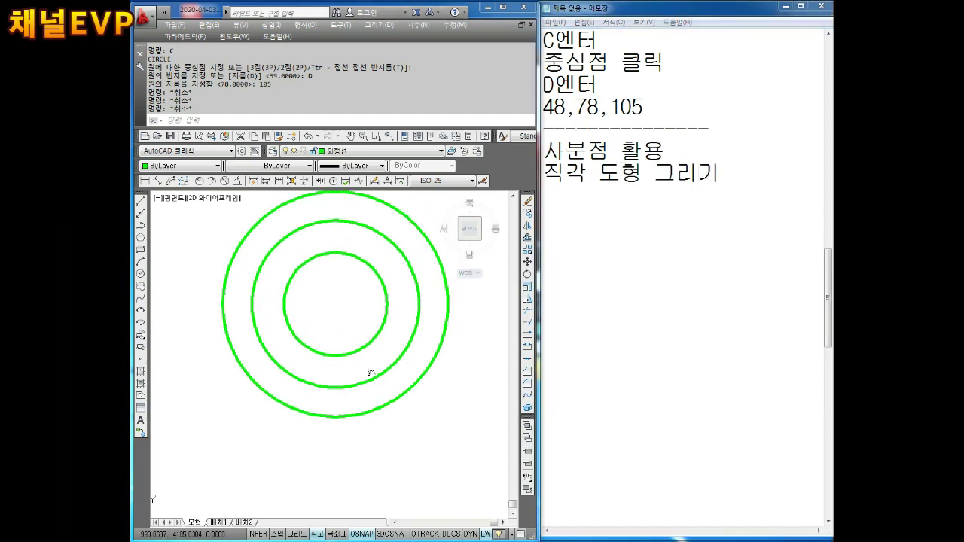
{"action": "key", "text": "Escape"}
{"action": "key", "text": "Escape"}
{"action": "type", "text": "l"}
{"action": "key", "text": "Return"}
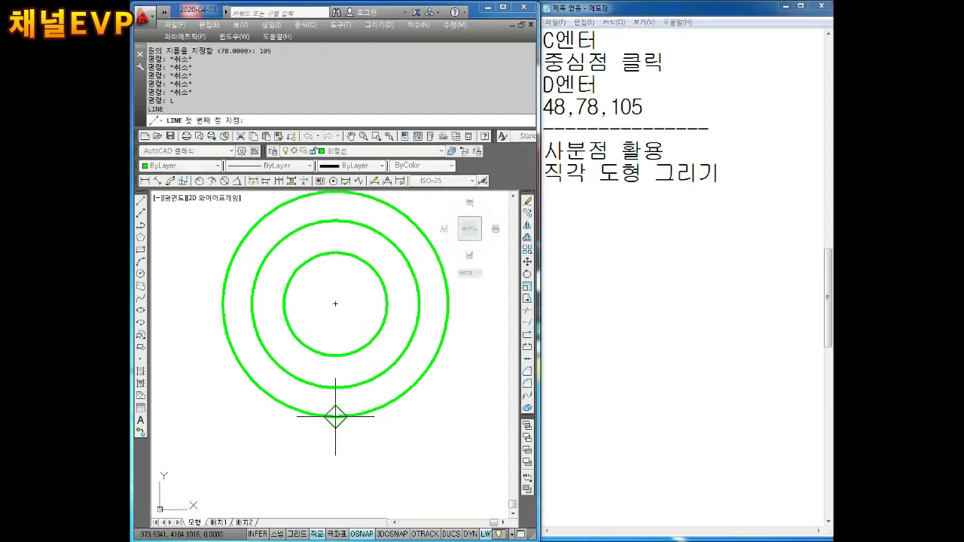
{"action": "left_click", "coordinate": [334, 414]}
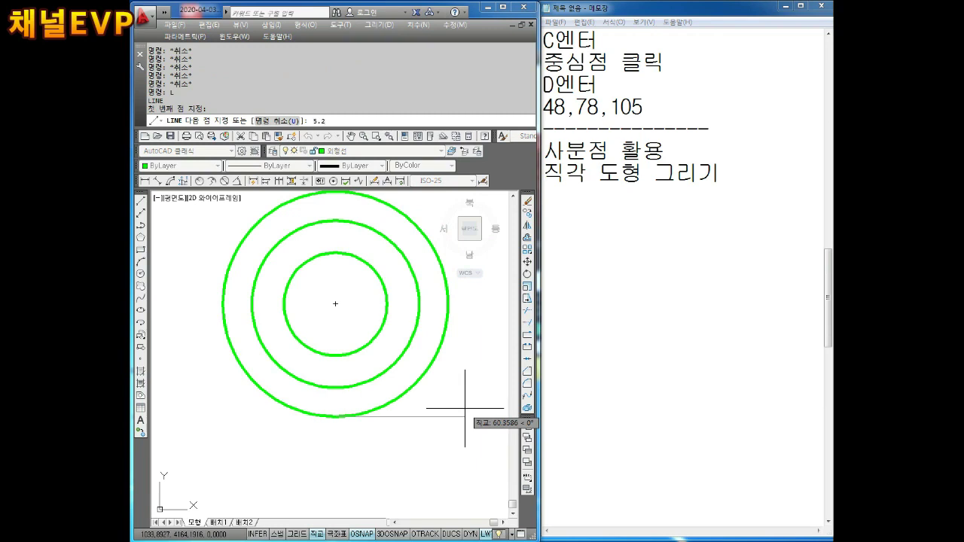
{"action": "type", "text": "5"}
{"action": "key", "text": "Return"}
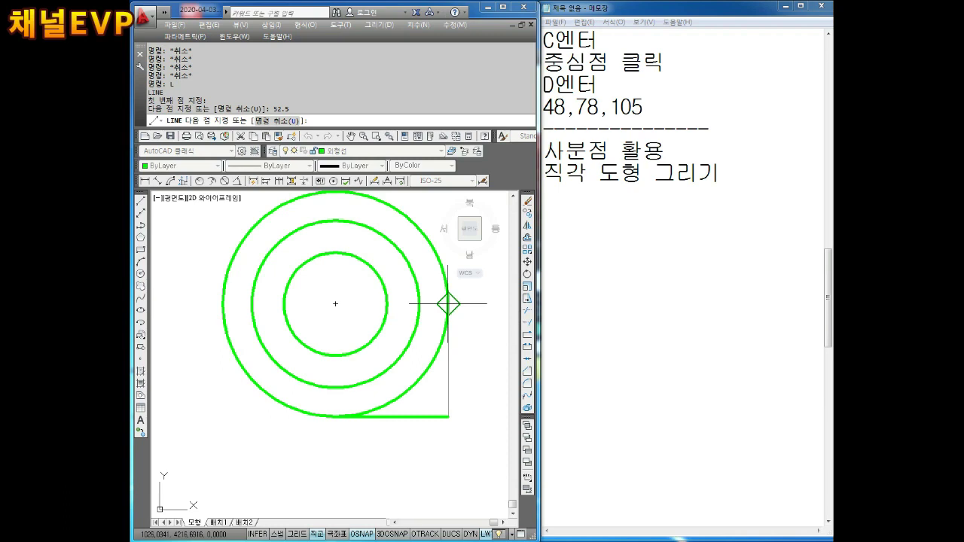
{"action": "type", "text": "5.5"}
{"action": "key", "text": "Return"}
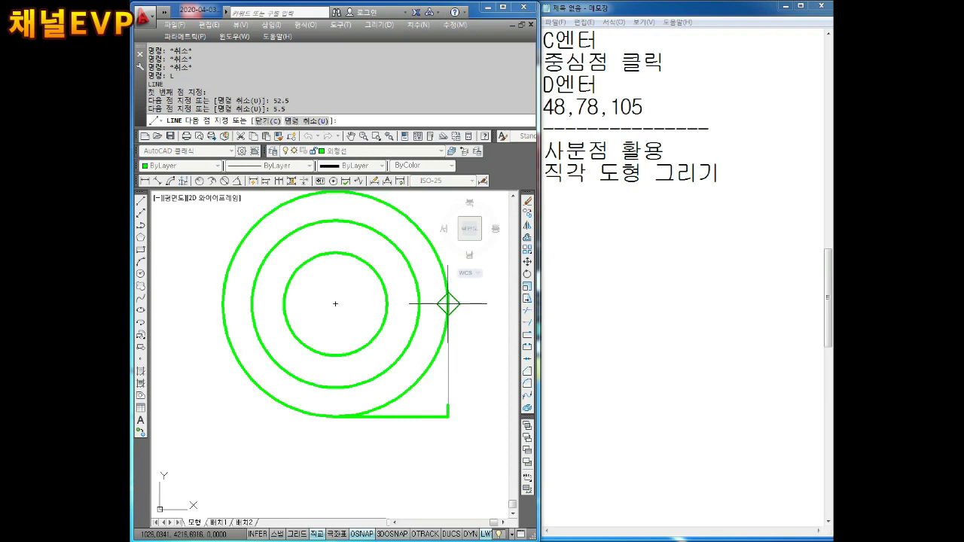
{"action": "type", "text": "u"}
{"action": "key", "text": "Return"}
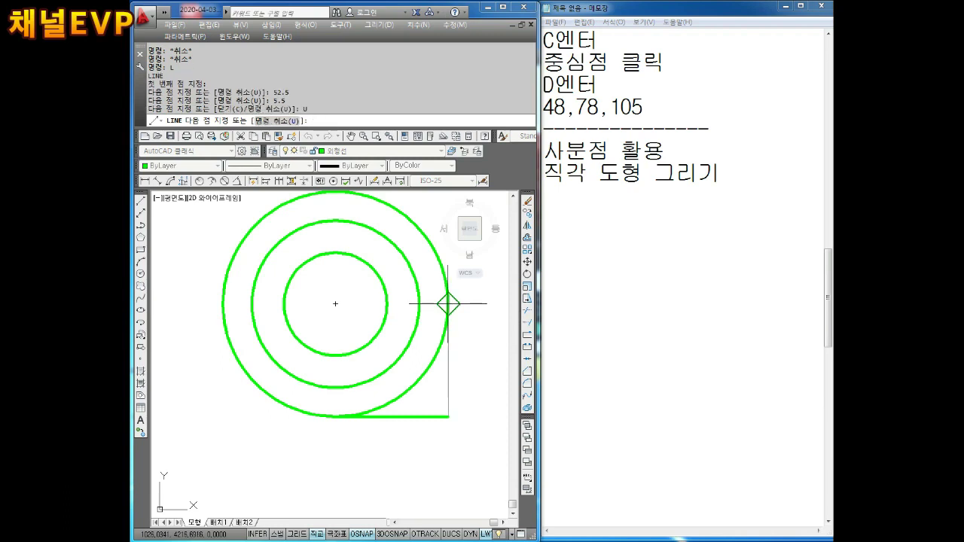
{"action": "type", "text": "52.5"}
{"action": "key", "text": "Return"}
{"action": "key", "text": "Escape"}
{"action": "key", "text": "Escape"}
{"action": "key", "text": "Escape"}
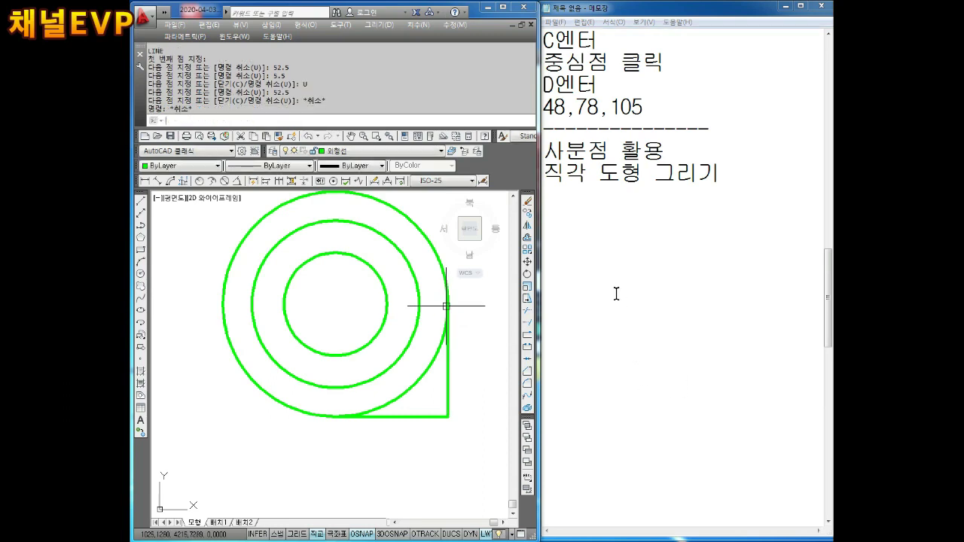
{"action": "left_click", "coordinate": [573, 227]}
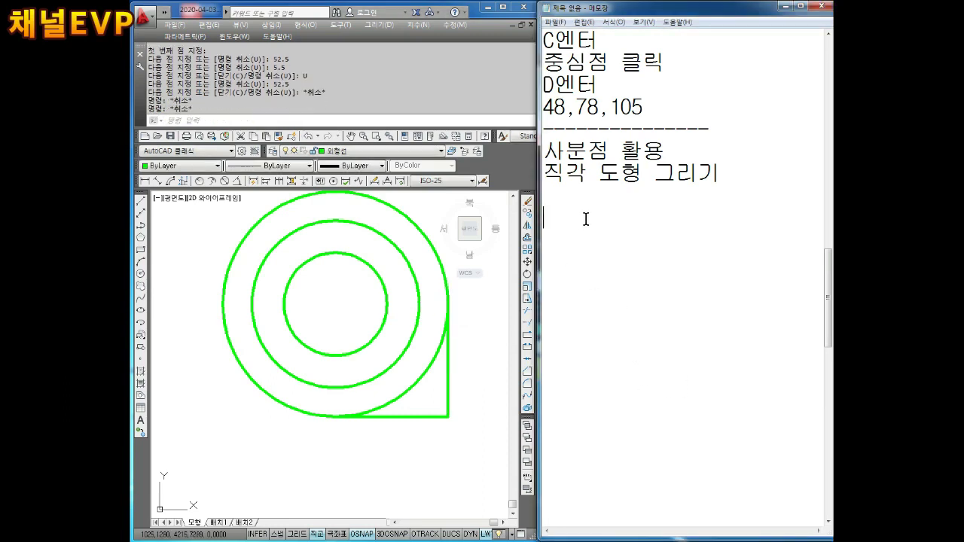
{"action": "type", "text": "52.5"}
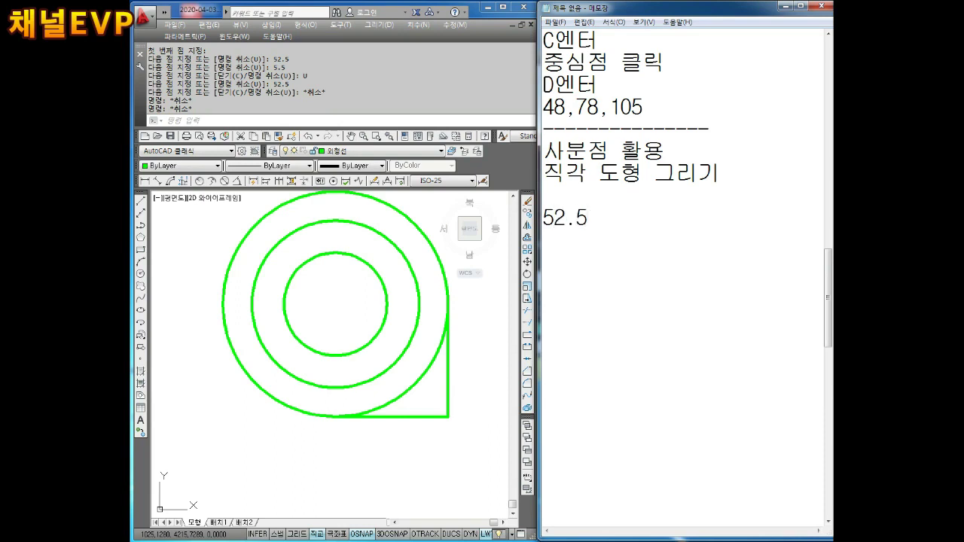
Step: Add a note about drawing the horizontal and vertical lines in Notepad
{"action": "type", "text": "수평 수"}
{"action": "key", "text": "BackSpace"}
{"action": "type", "text": "수직선 글리기"}
{"action": "key", "text": "Return"}
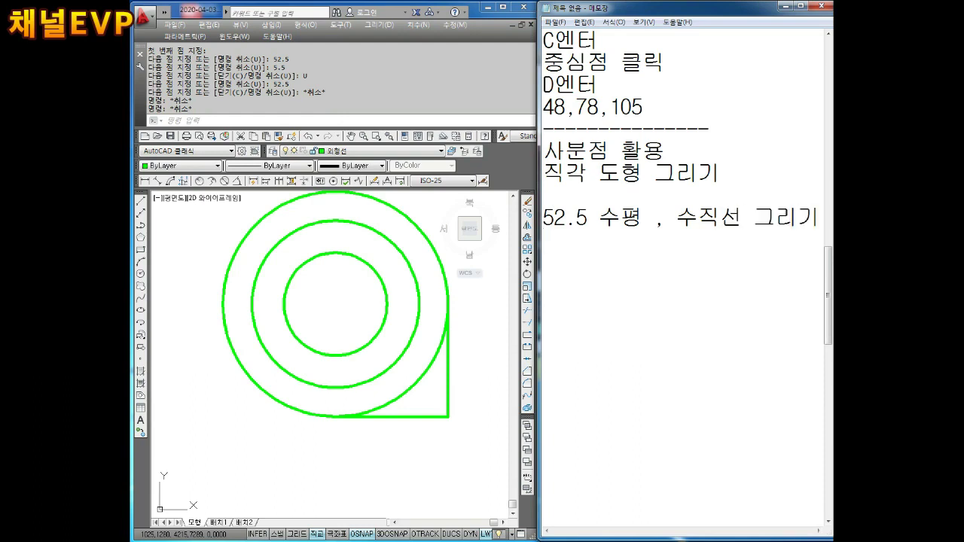
Step: Draw a horizontal line right and a vertical line down from the circles' centre
{"action": "left_click", "coordinate": [429, 402]}
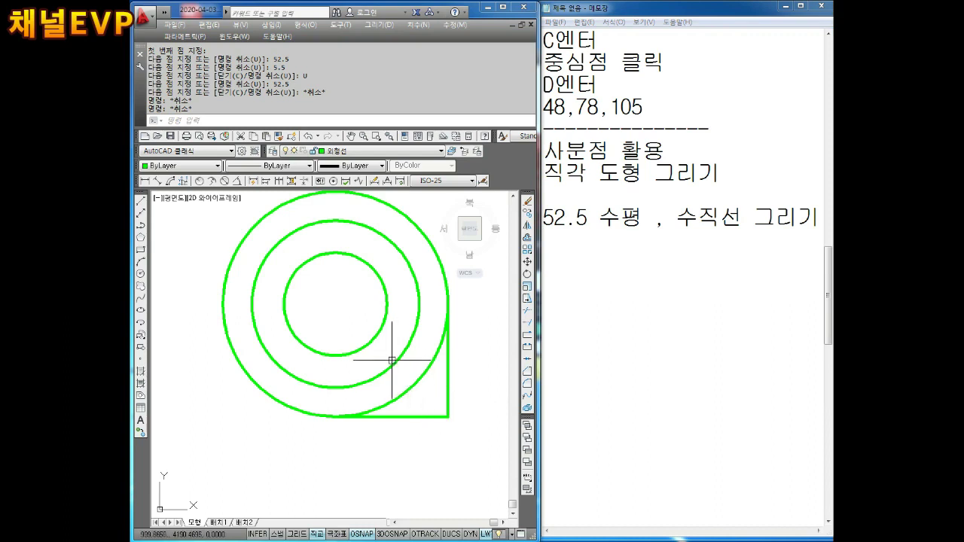
{"action": "middle_click_drag", "start_coordinate": [393, 363], "coordinate": [407, 375]}
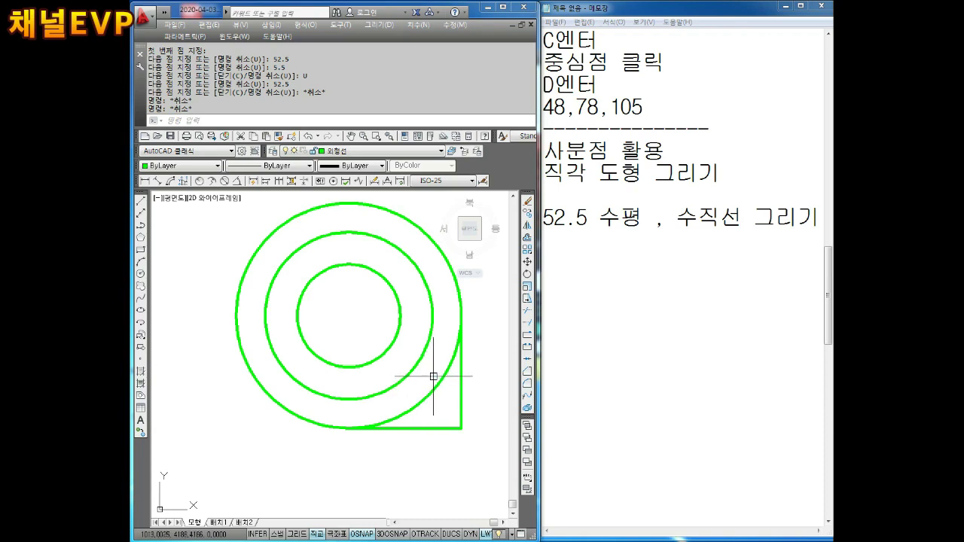
{"action": "scroll", "coordinate": [409, 355], "scroll_direction": "up", "scroll_amount": 1}
{"action": "scroll", "coordinate": [414, 336], "scroll_direction": "down", "scroll_amount": 1}
{"action": "key", "text": "Escape"}
{"action": "key", "text": "Escape"}
{"action": "key", "text": "Escape"}
{"action": "type", "text": "L"}
{"action": "key", "text": "Return"}
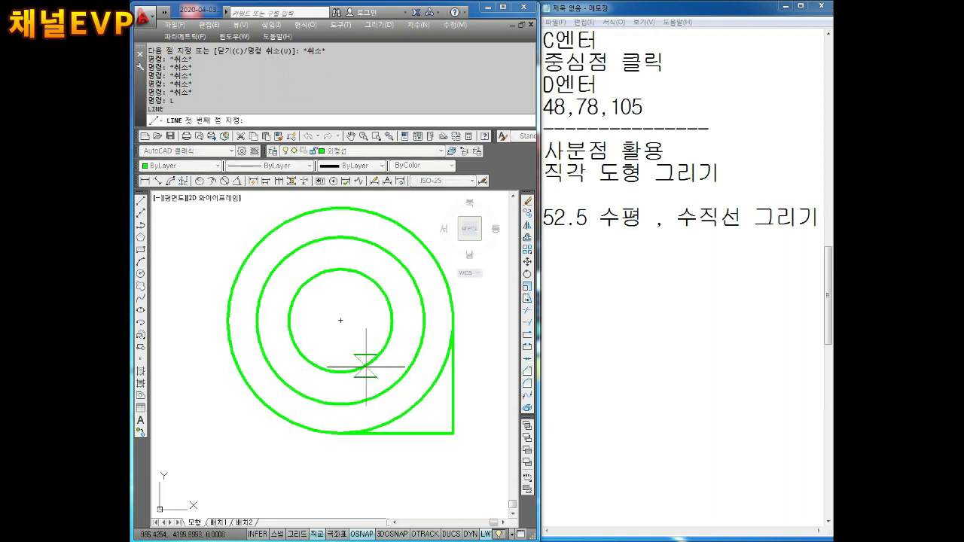
{"action": "left_click", "coordinate": [341, 320]}
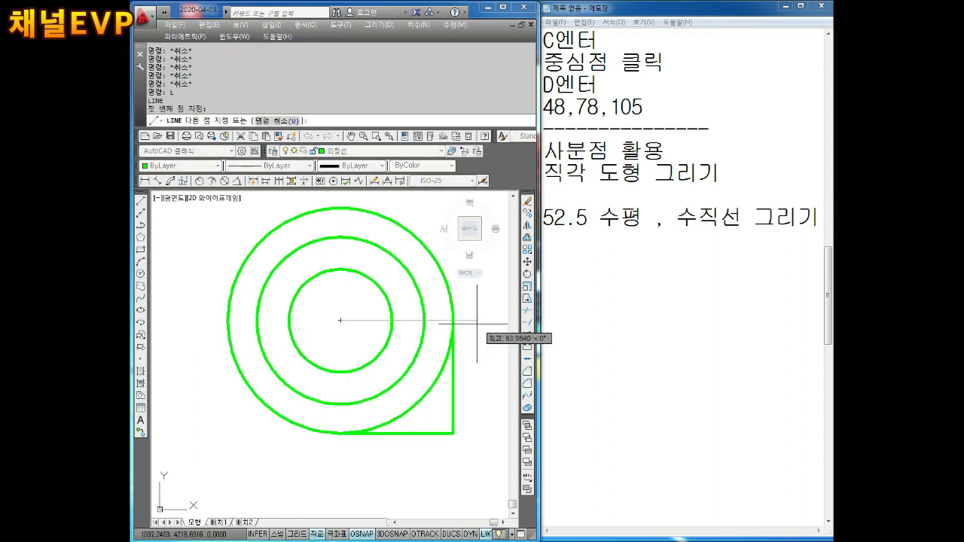
{"action": "left_click", "coordinate": [477, 324]}
{"action": "key", "text": "Escape"}
{"action": "key", "text": "Escape"}
{"action": "key", "text": "Return"}
{"action": "left_click", "coordinate": [340, 320]}
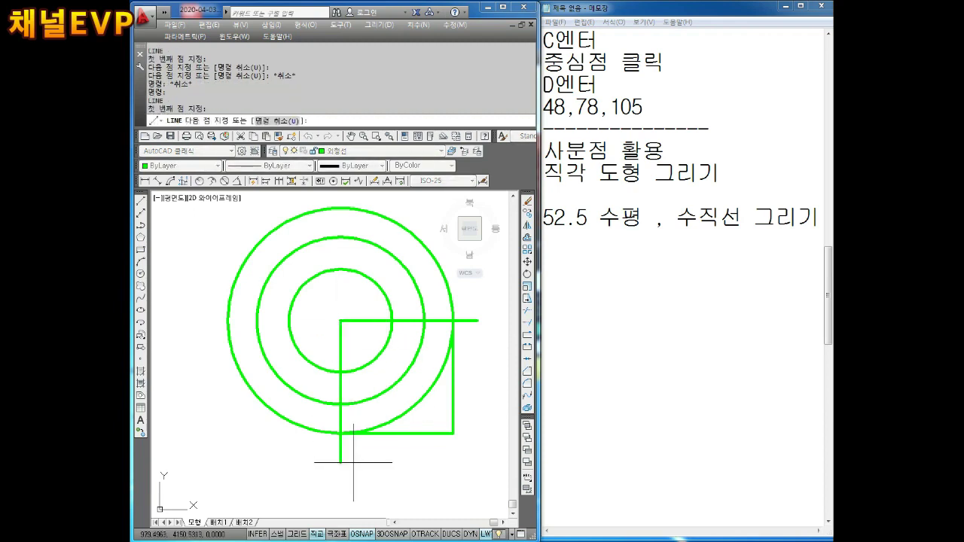
{"action": "left_click", "coordinate": [353, 463]}
{"action": "key", "text": "Escape"}
{"action": "key", "text": "Escape"}
Step: Add the note '보조선 추가' in Notepad
{"action": "left_click", "coordinate": [556, 247]}
{"action": "type", "text": "보조선 추가"}
{"action": "key", "text": "Return"}
Step: Set both new centre lines to Red
{"action": "left_click", "coordinate": [354, 305]}
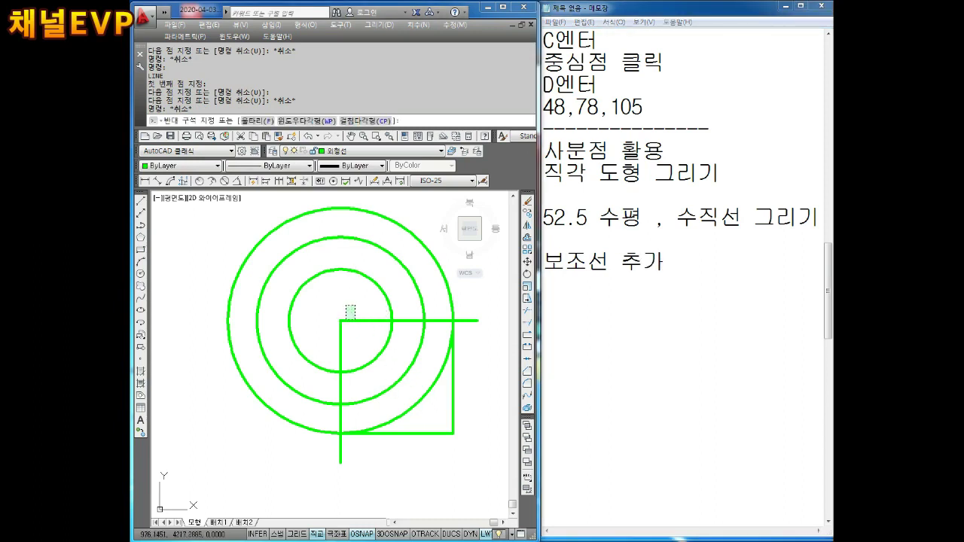
{"action": "left_click", "coordinate": [332, 335]}
{"action": "left_click", "coordinate": [166, 165]}
{"action": "left_click", "coordinate": [170, 190]}
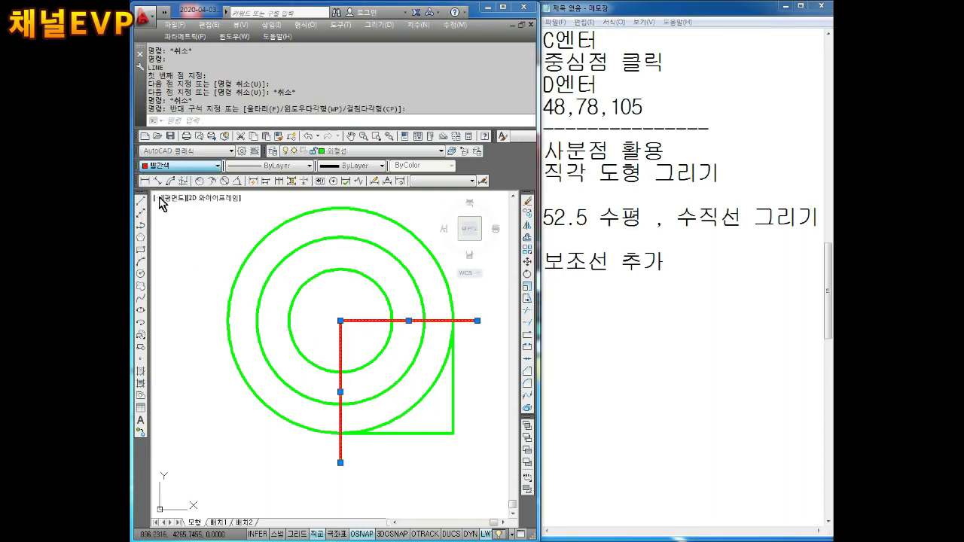
{"action": "key", "text": "Escape"}
{"action": "key", "text": "Escape"}
{"action": "middle_click_drag", "start_coordinate": [471, 476], "coordinate": [452, 443]}
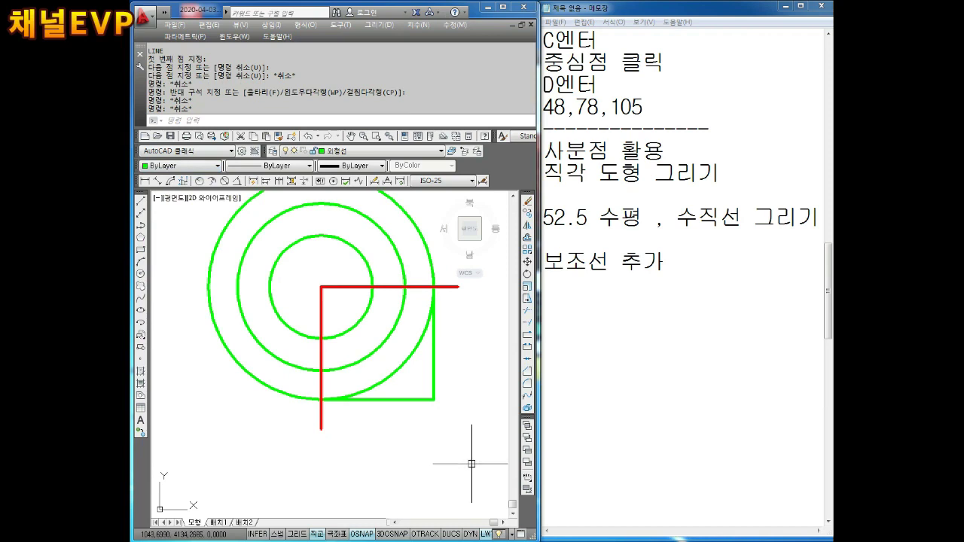
Step: Write the notes '0엔터', '3엔터' and '양쪽방향 평행선 그리기' on separate lines in Notepad
{"action": "left_click", "coordinate": [684, 292]}
{"action": "type", "text": "----------------"}
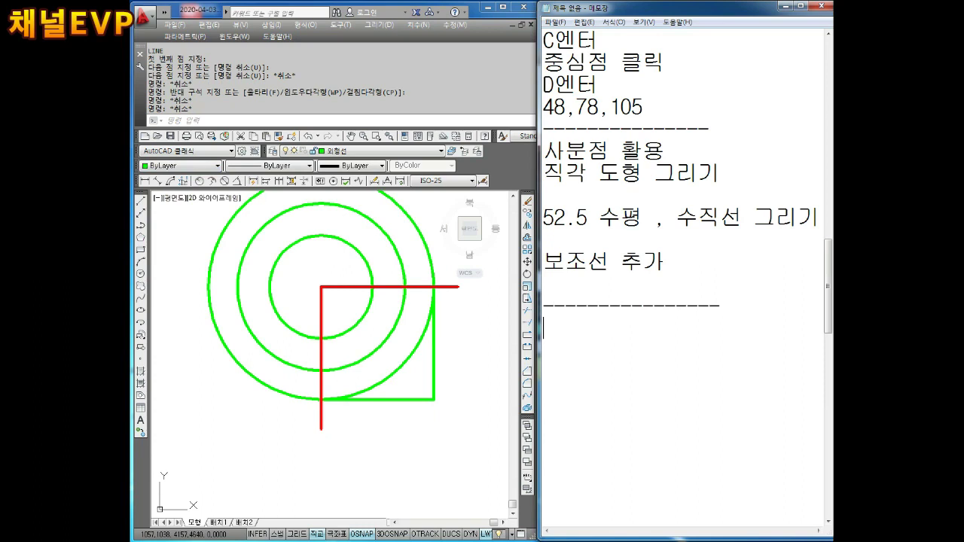
{"action": "type", "text": "00"}
{"action": "key", "text": "BackSpace"}
{"action": "key", "text": "BackSpace"}
{"action": "type", "text": "엔ㅌ"}
{"action": "key", "text": "Return"}
{"action": "type", "text": "3ㅇㅣ엔터"}
{"action": "key", "text": "Return"}
{"action": "type", "text": "양쪽방향 "}
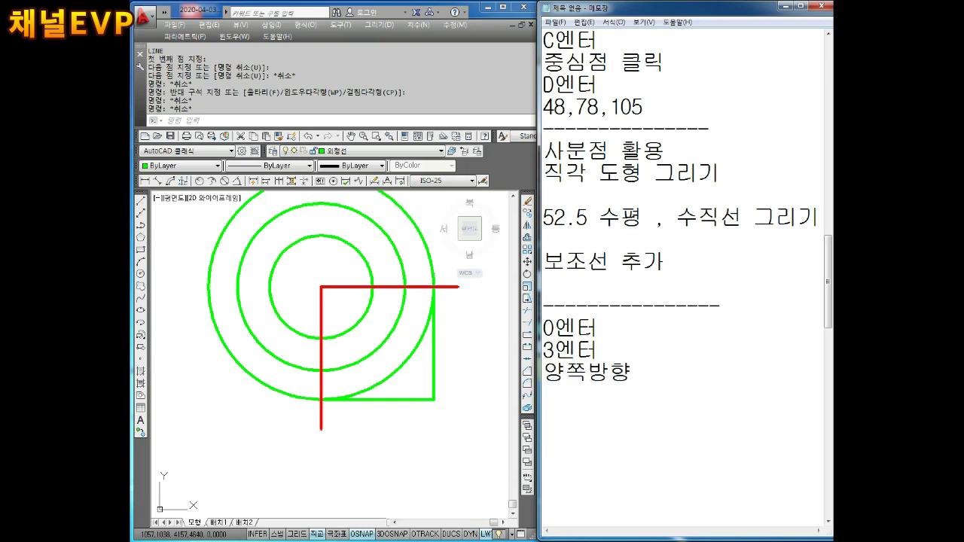
{"action": "type", "text": "평"}
{"action": "key", "text": "BackSpace"}
{"action": "type", "text": "평ㅅ"}
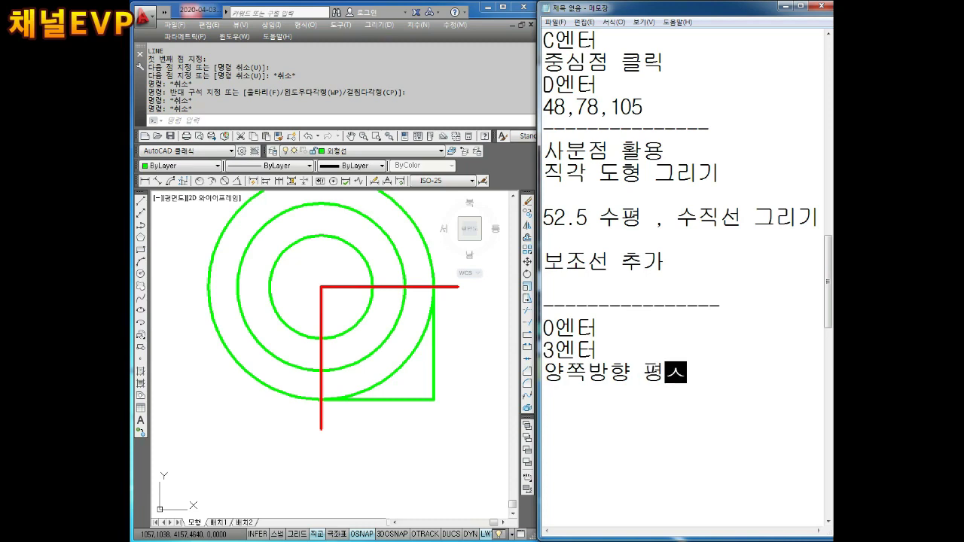
{"action": "type", "text": "선 그리기"}
{"action": "key", "text": "Return"}
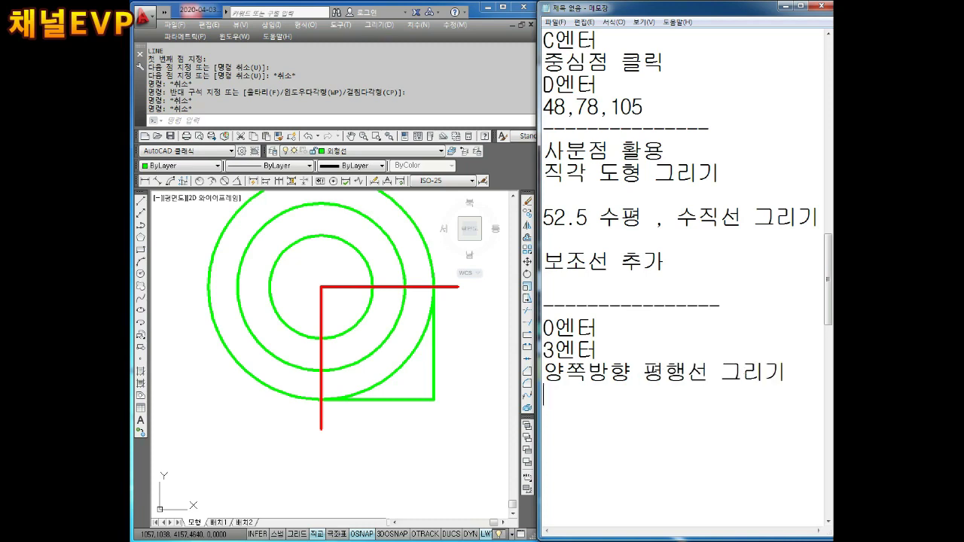
Step: Start OFFSET with distance 3 and pick the horizontal line
{"action": "left_click", "coordinate": [368, 343]}
{"action": "type", "text": "o"}
{"action": "key", "text": "Return"}
{"action": "type", "text": "3"}
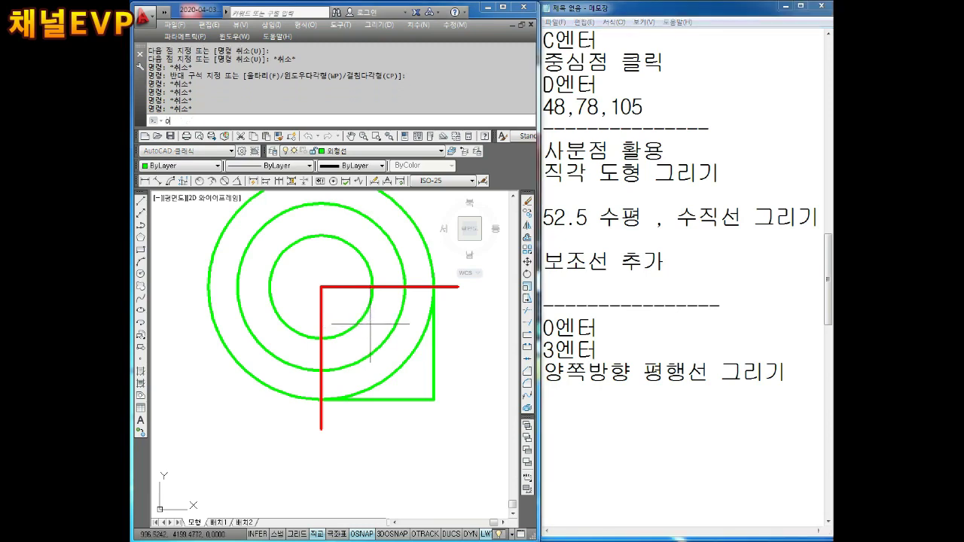
{"action": "key", "text": "Return"}
{"action": "left_click", "coordinate": [348, 287]}
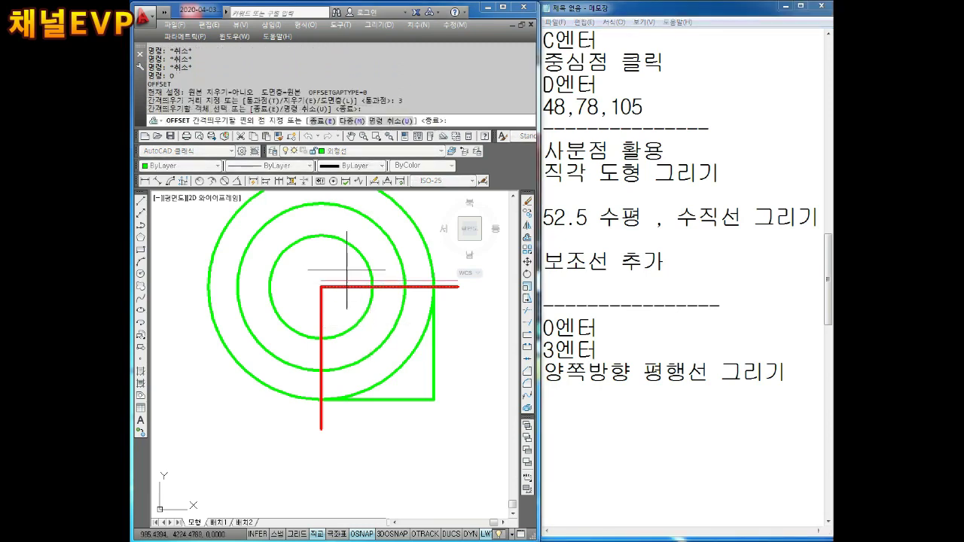
Step: Offset the horizontal and vertical lines 3 units to both sides
{"action": "left_click", "coordinate": [350, 272]}
{"action": "left_click", "coordinate": [339, 286]}
{"action": "left_click", "coordinate": [336, 337]}
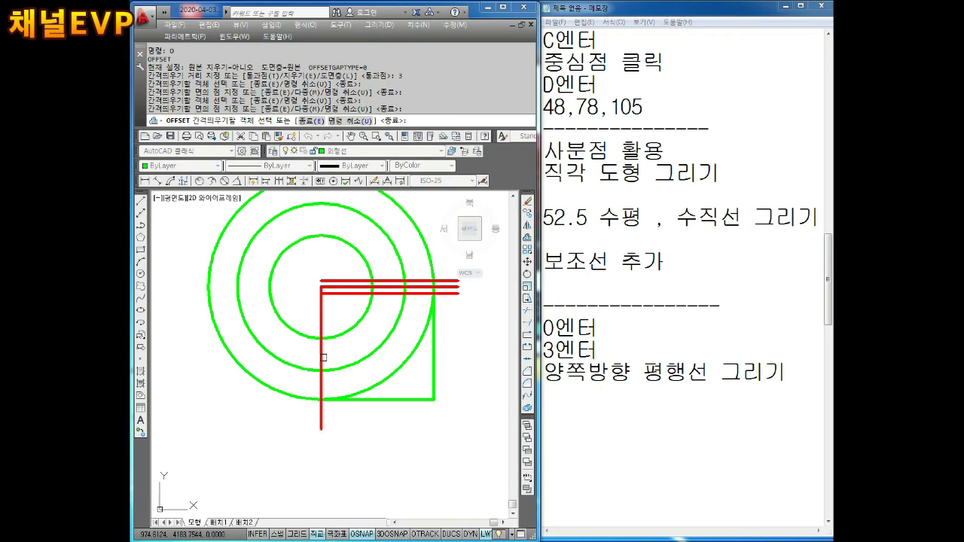
{"action": "left_click", "coordinate": [324, 357]}
{"action": "left_click", "coordinate": [317, 357]}
{"action": "left_click", "coordinate": [322, 358]}
{"action": "left_click", "coordinate": [367, 351]}
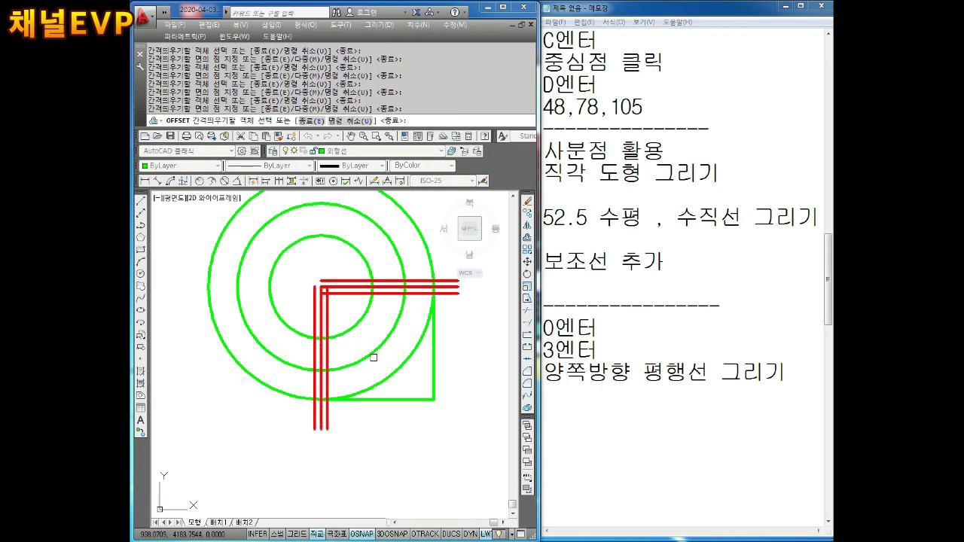
{"action": "scroll", "coordinate": [334, 329], "scroll_direction": "up", "scroll_amount": 2}
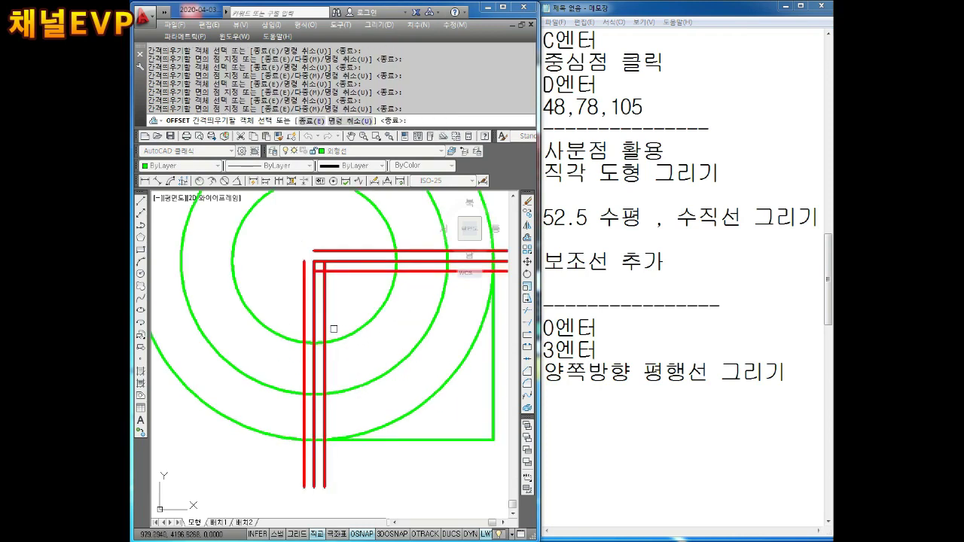
{"action": "scroll", "coordinate": [382, 324], "scroll_direction": "down", "scroll_amount": 1}
{"action": "scroll", "coordinate": [373, 309], "scroll_direction": "down", "scroll_amount": 1}
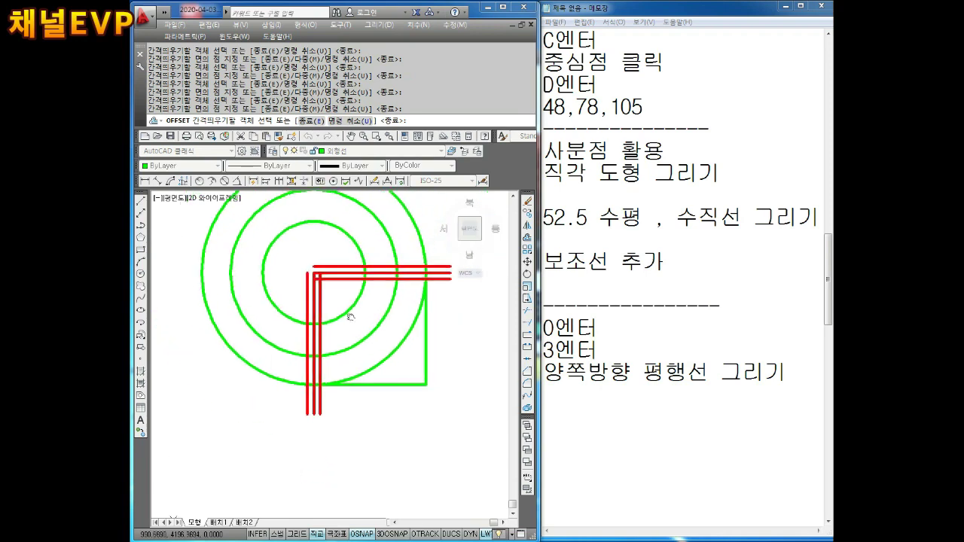
{"action": "key", "text": "Escape"}
{"action": "key", "text": "Escape"}
Step: Set all the red lines' colour to ByLayer so they turn green
{"action": "left_click", "coordinate": [343, 259]}
{"action": "left_click", "coordinate": [249, 338]}
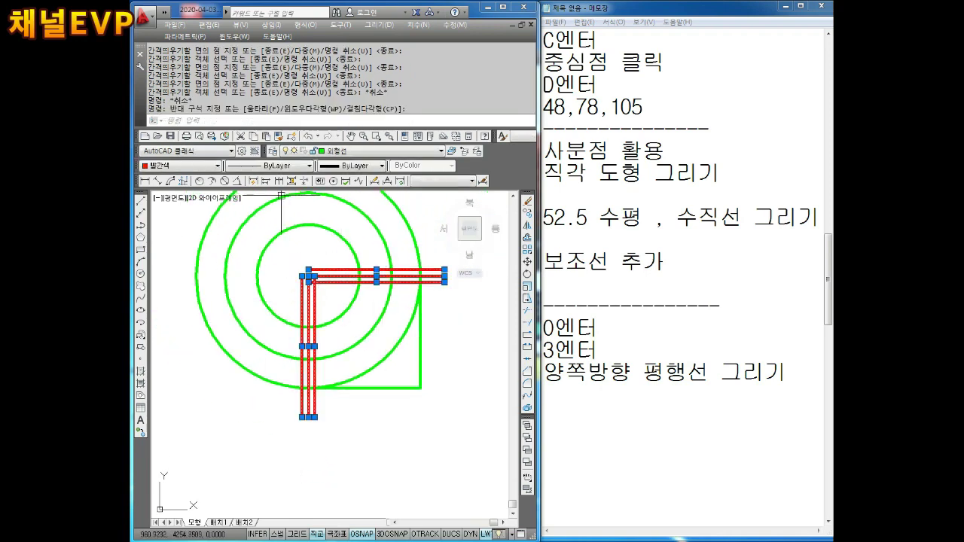
{"action": "left_click", "coordinate": [181, 166]}
{"action": "left_click", "coordinate": [154, 178]}
{"action": "key", "text": "Escape"}
{"action": "key", "text": "Escape"}
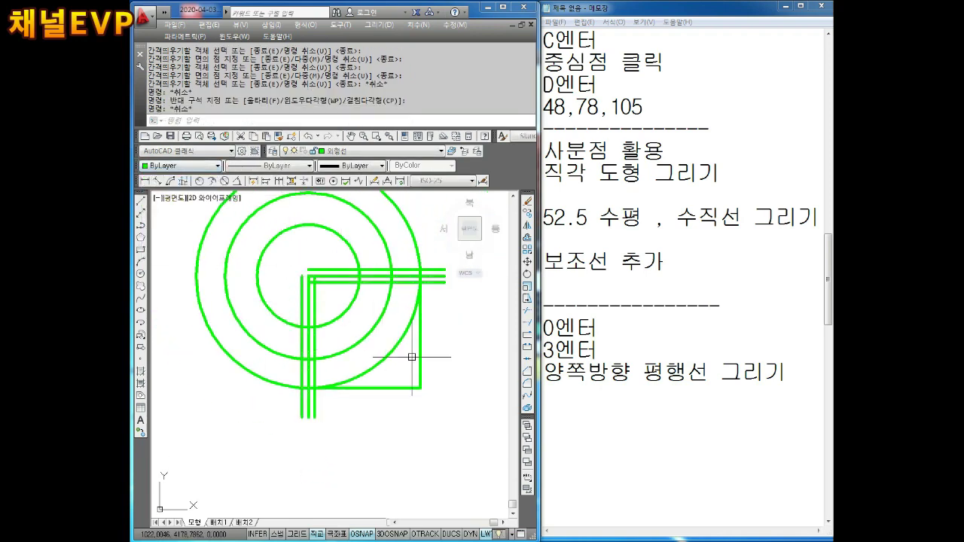
{"action": "scroll", "coordinate": [403, 339], "scroll_direction": "up", "scroll_amount": 2}
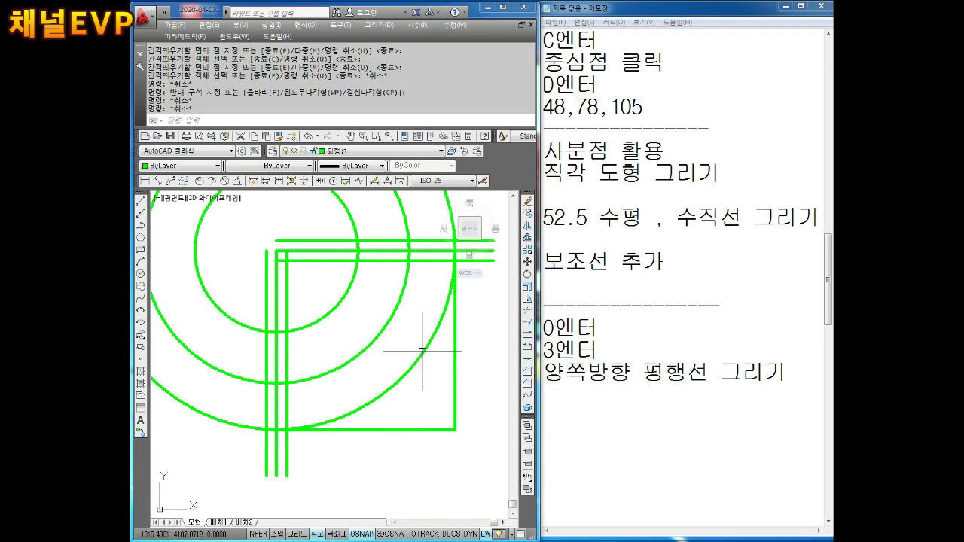
{"action": "middle_click_drag", "start_coordinate": [431, 271], "coordinate": [382, 322]}
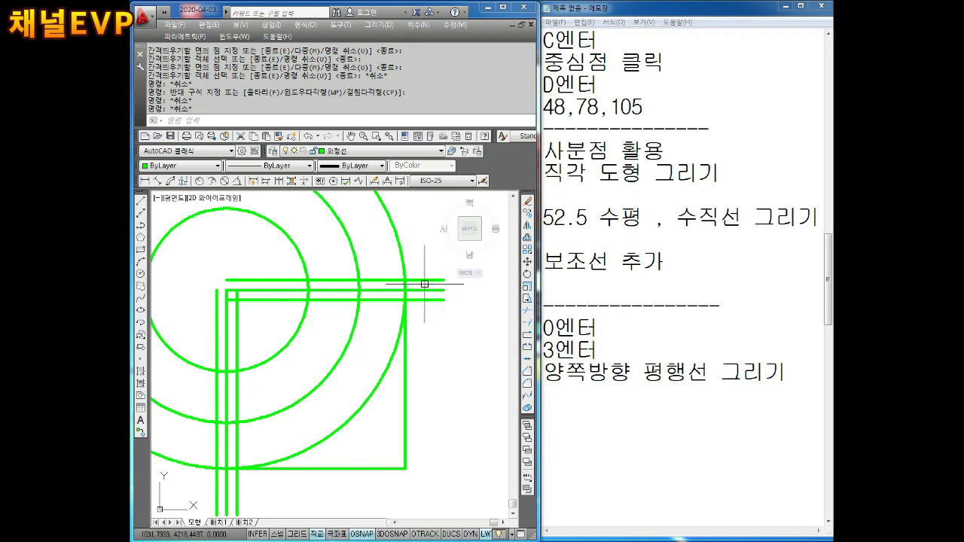
{"action": "key", "text": "Escape"}
{"action": "key", "text": "Escape"}
Step: Add the 'TR엔터' note on a fresh line beneath the newest separator in Notepad
{"action": "type", "text": "tyyr"}
{"action": "key", "text": "Escape"}
{"action": "key", "text": "Escape"}
{"action": "left_click", "coordinate": [582, 386]}
{"action": "type", "text": "TR"}
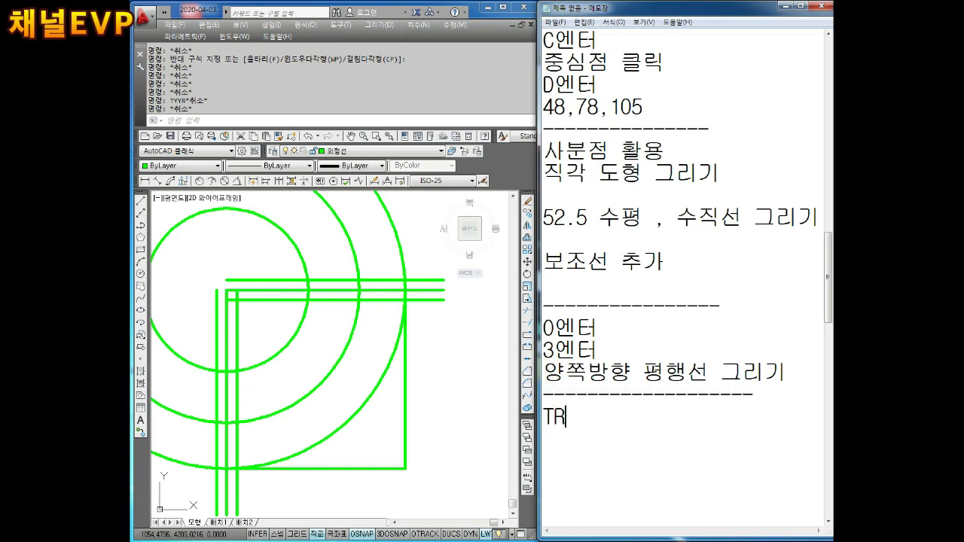
{"action": "type", "text": "엔터"}
{"action": "key", "text": "Return"}
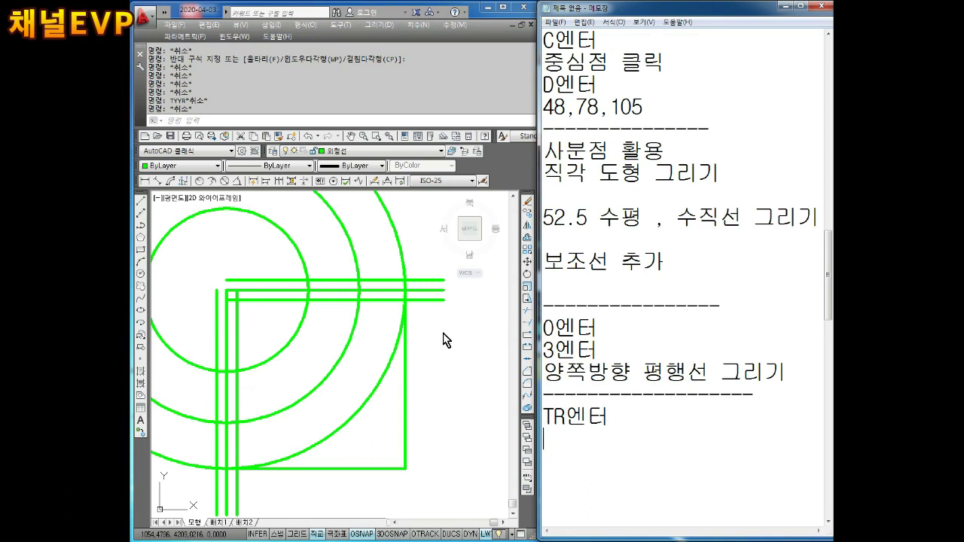
{"action": "left_click", "coordinate": [345, 269]}
{"action": "scroll", "coordinate": [414, 319], "scroll_direction": "up", "scroll_amount": 2}
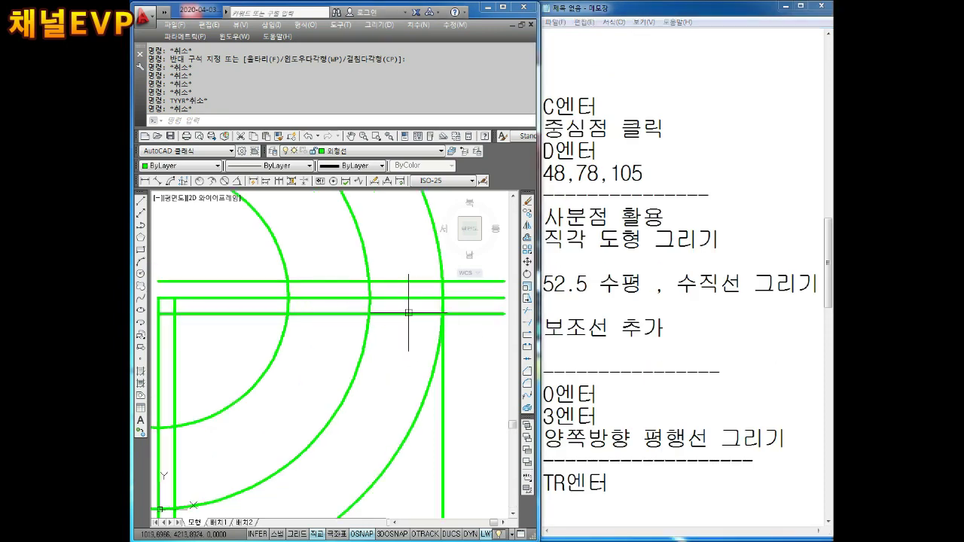
Step: Trim the arc and horizontal line pieces lying between the parallel lines
{"action": "scroll", "coordinate": [384, 318], "scroll_direction": "up", "scroll_amount": 2}
{"action": "key", "text": "Escape"}
{"action": "type", "text": "tr"}
{"action": "key", "text": "Return"}
{"action": "key", "text": "Return"}
{"action": "left_click_drag", "start_coordinate": [377, 290], "coordinate": [392, 286]}
{"action": "type", "text": "u"}
{"action": "key", "text": "Return"}
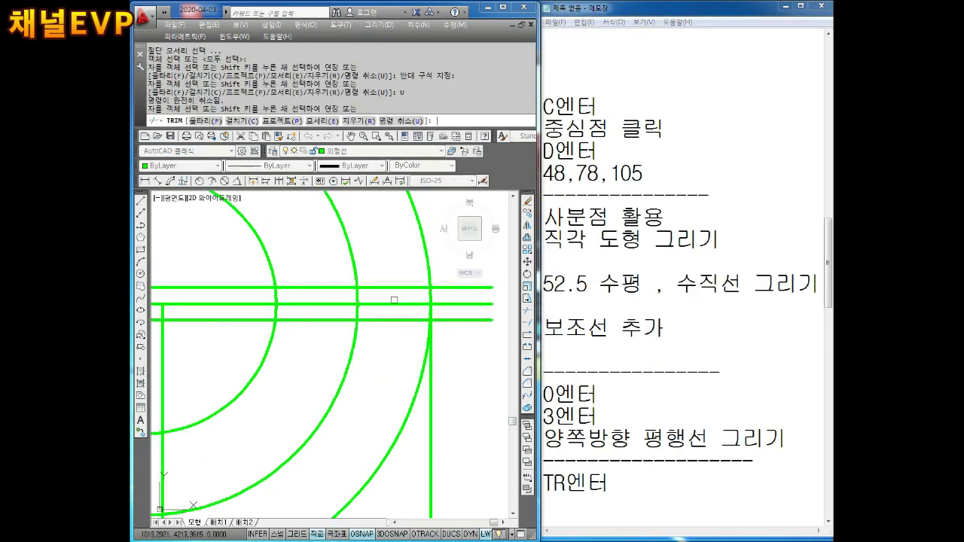
{"action": "left_click", "coordinate": [356, 293]}
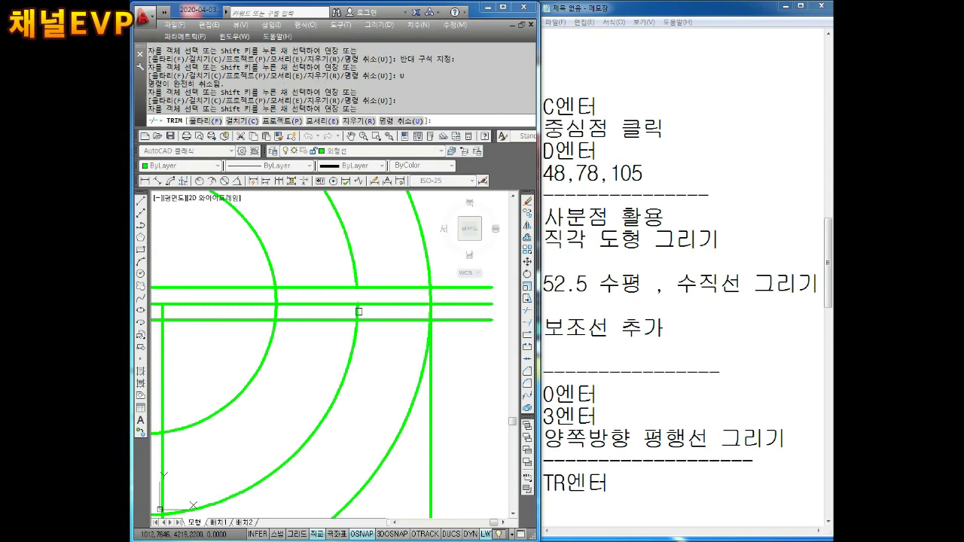
{"action": "left_click", "coordinate": [355, 312]}
{"action": "left_click", "coordinate": [432, 298]}
{"action": "left_click", "coordinate": [432, 310]}
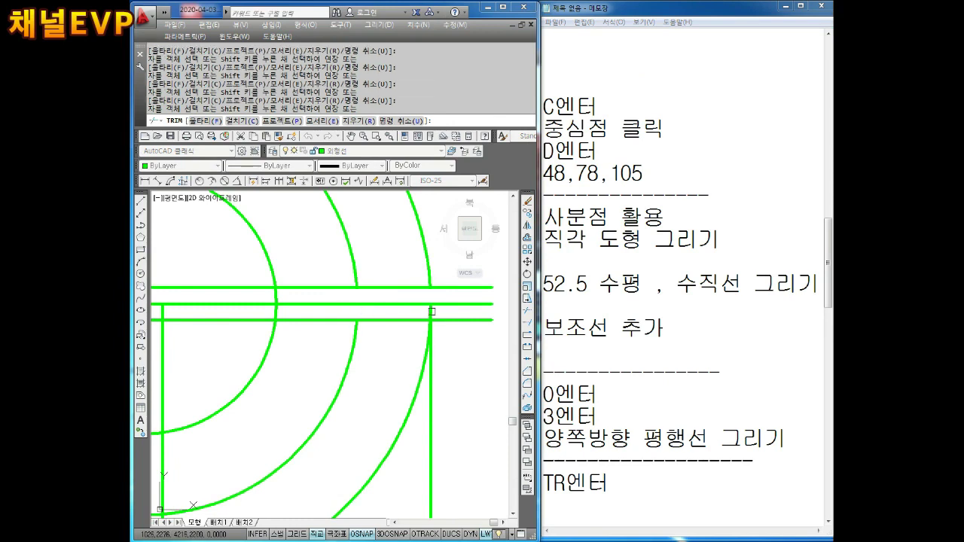
{"action": "middle_click_drag", "start_coordinate": [453, 320], "coordinate": [415, 320]}
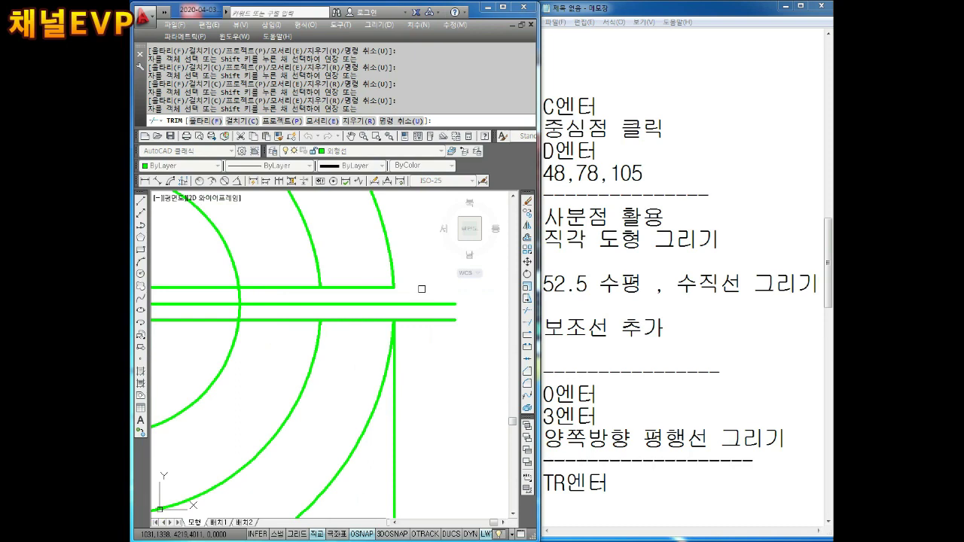
{"action": "left_click", "coordinate": [434, 323]}
{"action": "left_click", "coordinate": [287, 318]}
{"action": "left_click", "coordinate": [279, 287]}
{"action": "scroll", "coordinate": [381, 301], "scroll_direction": "down", "scroll_amount": 2}
{"action": "middle_click_drag", "start_coordinate": [381, 302], "coordinate": [368, 331]}
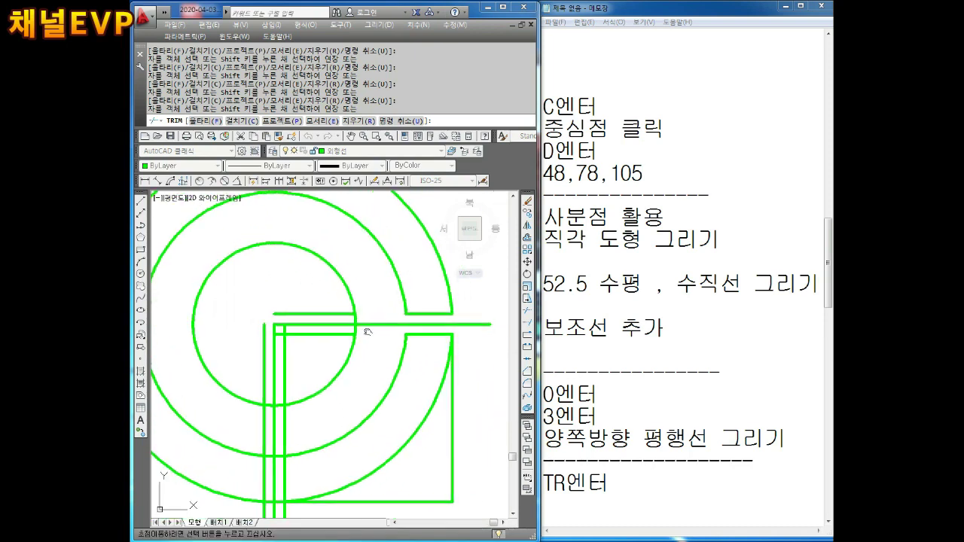
{"action": "key", "text": "Escape"}
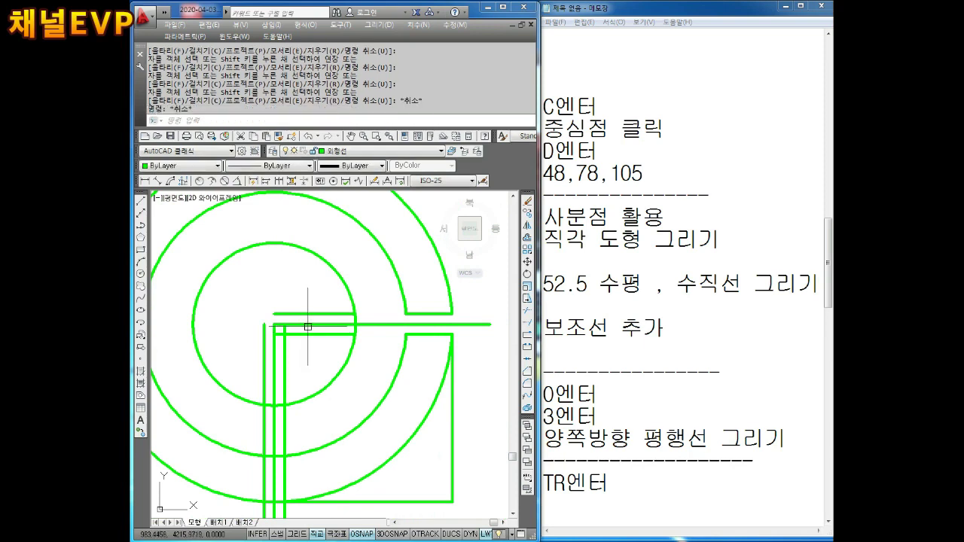
Step: Erase the two stray short lines inside the circle
{"action": "key", "text": "Escape"}
{"action": "key", "text": "Escape"}
{"action": "left_click", "coordinate": [313, 315]}
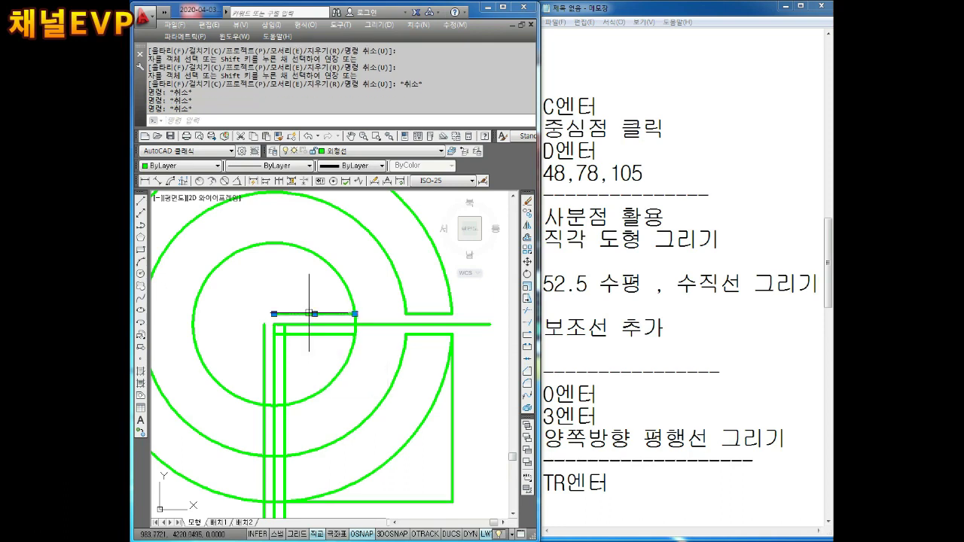
{"action": "key", "text": "Delete"}
{"action": "left_click", "coordinate": [332, 335]}
{"action": "key", "text": "Delete"}
{"action": "middle_click_drag", "start_coordinate": [336, 371], "coordinate": [374, 329]}
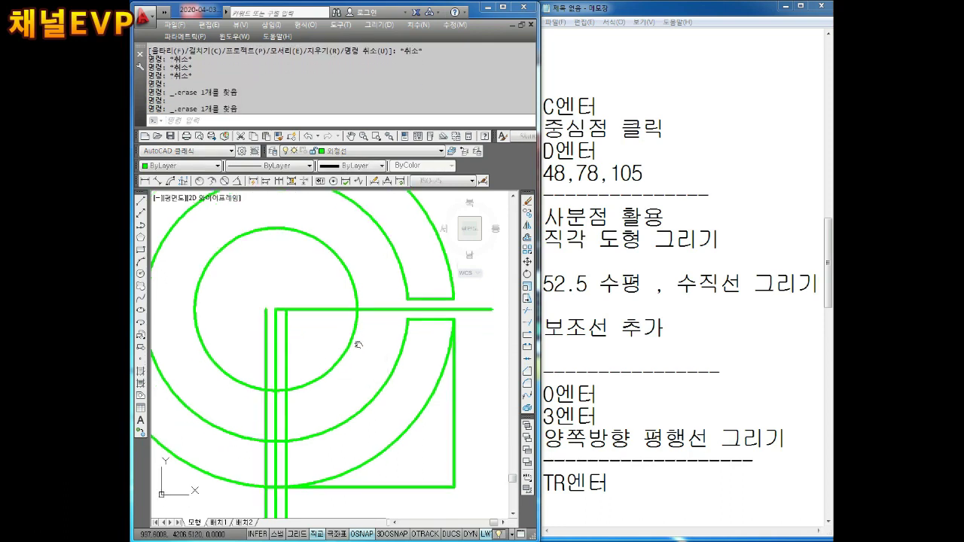
{"action": "scroll", "coordinate": [375, 329], "scroll_direction": "down", "scroll_amount": 2}
{"action": "scroll", "coordinate": [285, 390], "scroll_direction": "up", "scroll_amount": 1}
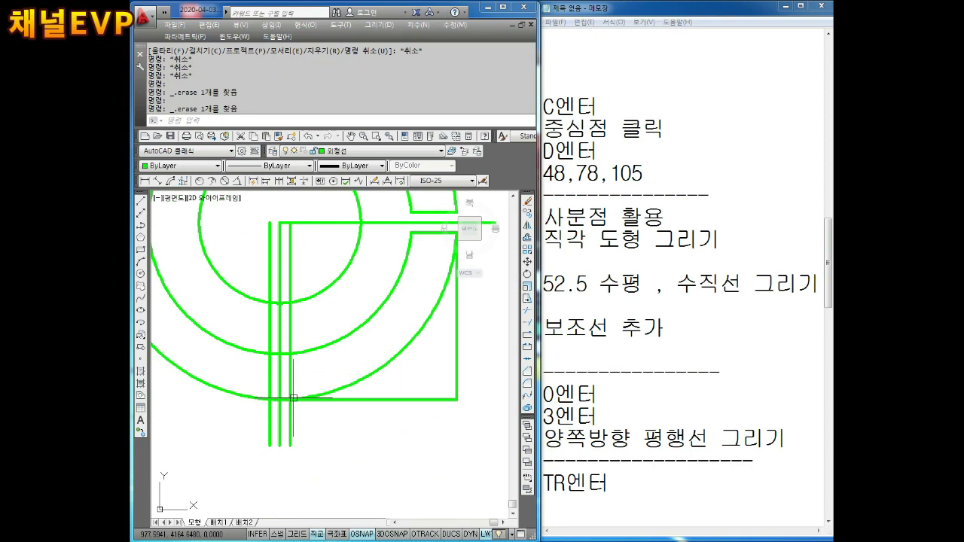
{"action": "scroll", "coordinate": [285, 390], "scroll_direction": "up", "scroll_amount": 1}
Step: Trim the lower tails and stubs of the vertical lines
{"action": "key", "text": "Escape"}
{"action": "key", "text": "Escape"}
{"action": "type", "text": "TR"}
{"action": "key", "text": "Return"}
{"action": "key", "text": "Return"}
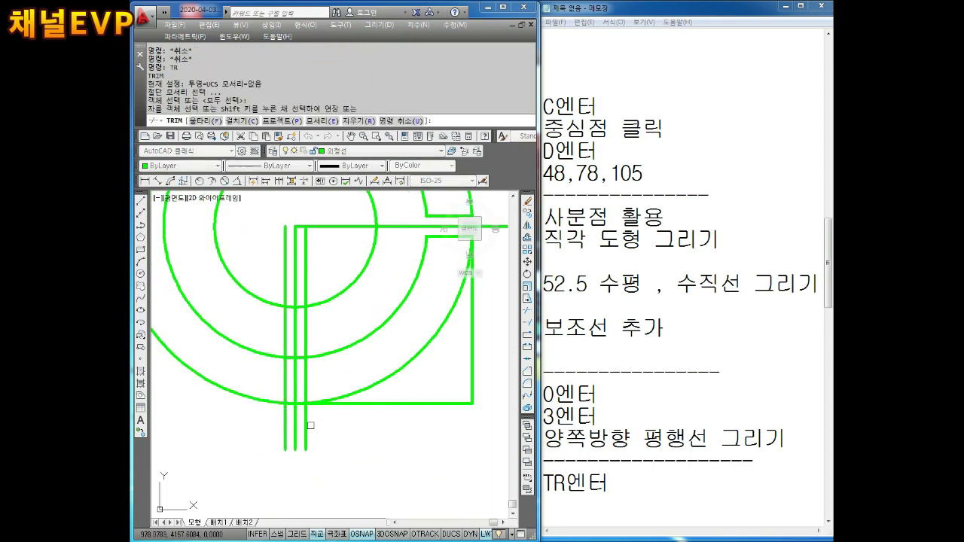
{"action": "left_click", "coordinate": [304, 423]}
{"action": "left_click", "coordinate": [289, 422]}
{"action": "scroll", "coordinate": [290, 403], "scroll_direction": "up", "scroll_amount": 2}
{"action": "left_click", "coordinate": [287, 403]}
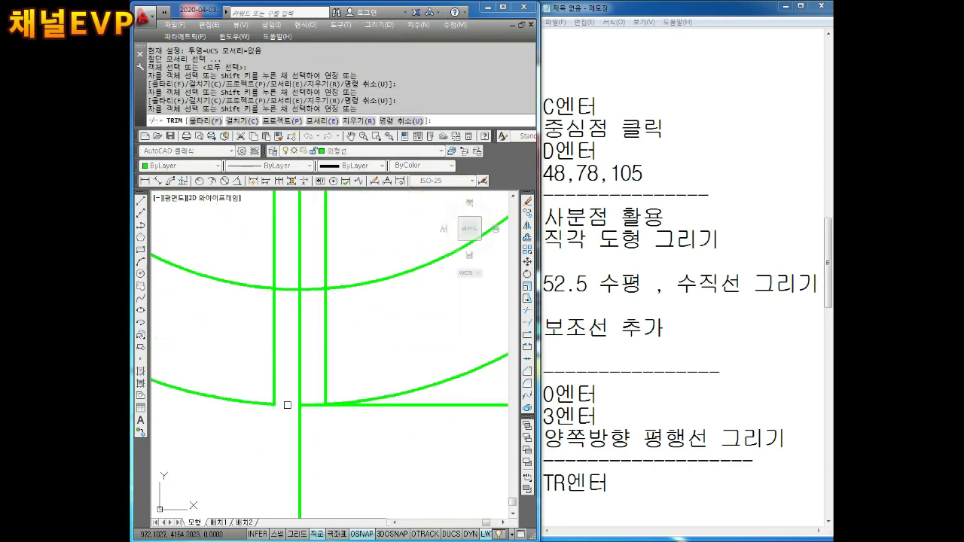
{"action": "left_click", "coordinate": [313, 404]}
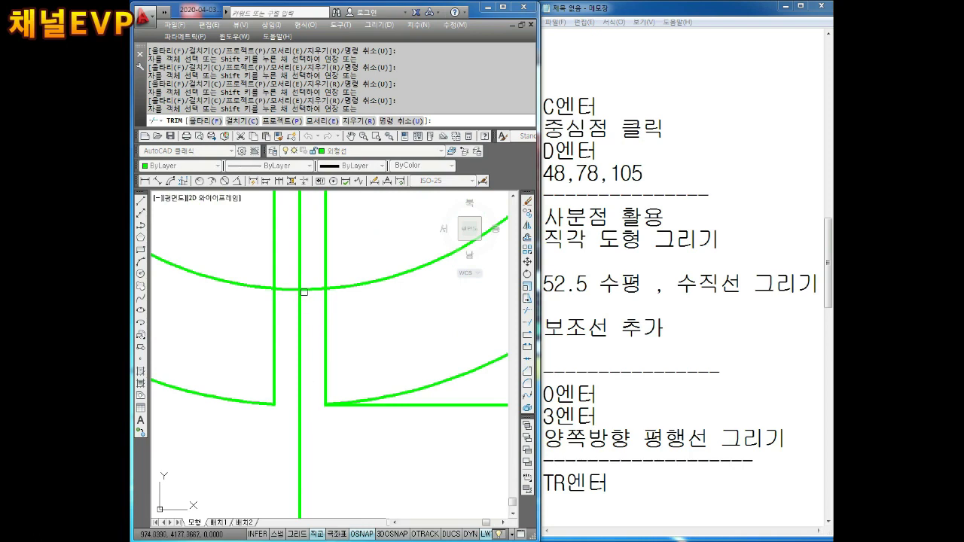
{"action": "scroll", "coordinate": [283, 290], "scroll_direction": "down", "scroll_amount": 2}
{"action": "scroll", "coordinate": [284, 290], "scroll_direction": "down", "scroll_amount": 2}
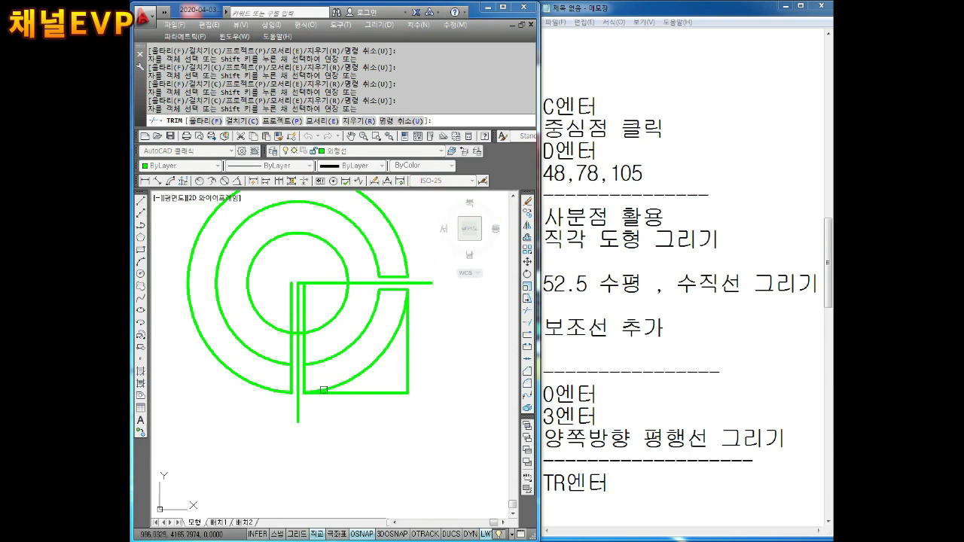
{"action": "scroll", "coordinate": [308, 392], "scroll_direction": "up", "scroll_amount": 5}
{"action": "scroll", "coordinate": [312, 381], "scroll_direction": "up", "scroll_amount": 1}
{"action": "scroll", "coordinate": [312, 381], "scroll_direction": "down", "scroll_amount": 2}
{"action": "key", "text": "Escape"}
{"action": "key", "text": "Escape"}
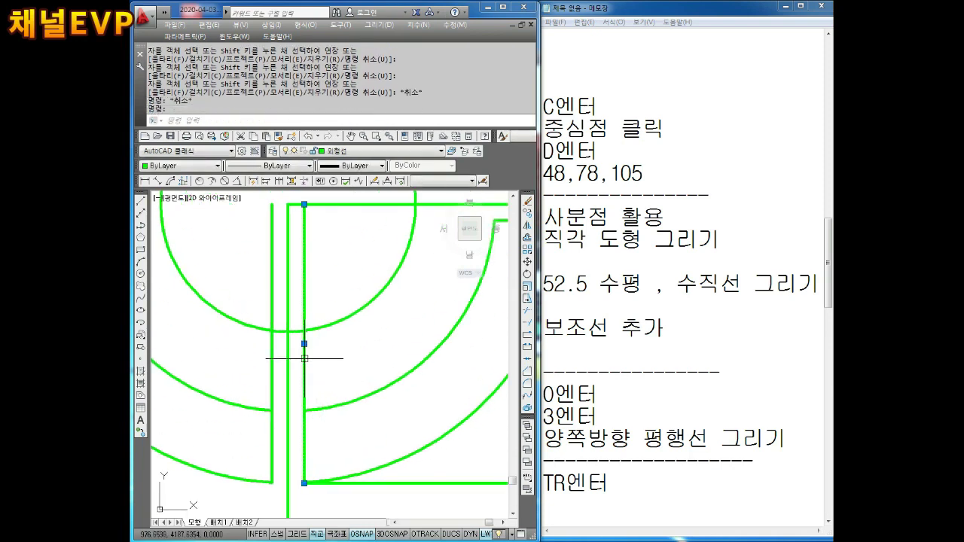
Step: Trim the two vertical segments between the circle and the arc
{"action": "key", "text": "Escape"}
{"action": "key", "text": "Escape"}
{"action": "type", "text": "TR"}
{"action": "key", "text": "Return"}
{"action": "key", "text": "Return"}
{"action": "left_click", "coordinate": [305, 365]}
{"action": "left_click", "coordinate": [273, 360]}
{"action": "key", "text": "Escape"}
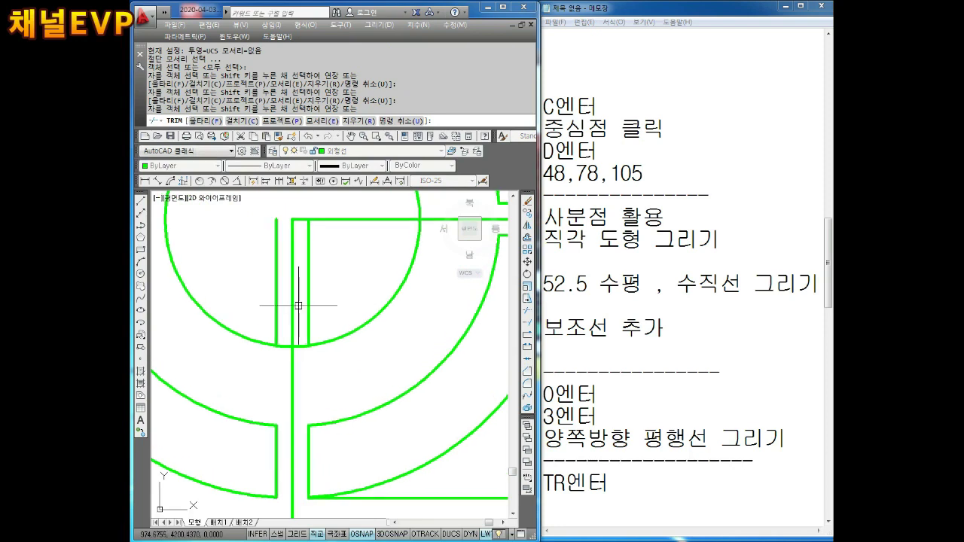
Step: Delete the two leftover lines inside the circle
{"action": "left_click", "coordinate": [307, 302]}
{"action": "key", "text": "Delete"}
{"action": "left_click", "coordinate": [275, 285]}
{"action": "key", "text": "Delete"}
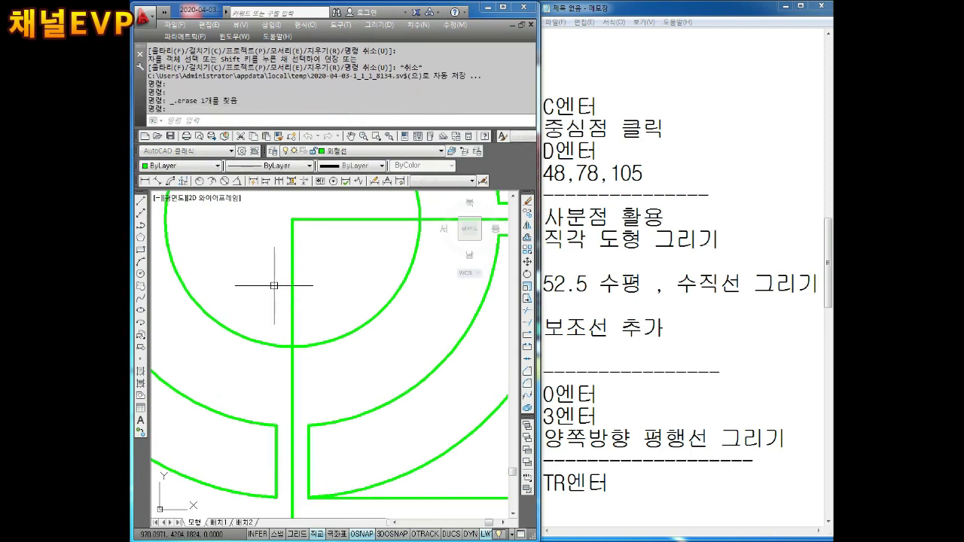
{"action": "scroll", "coordinate": [324, 301], "scroll_direction": "down", "scroll_amount": 4}
{"action": "scroll", "coordinate": [331, 312], "scroll_direction": "up", "scroll_amount": 1}
{"action": "scroll", "coordinate": [337, 324], "scroll_direction": "up", "scroll_amount": 2}
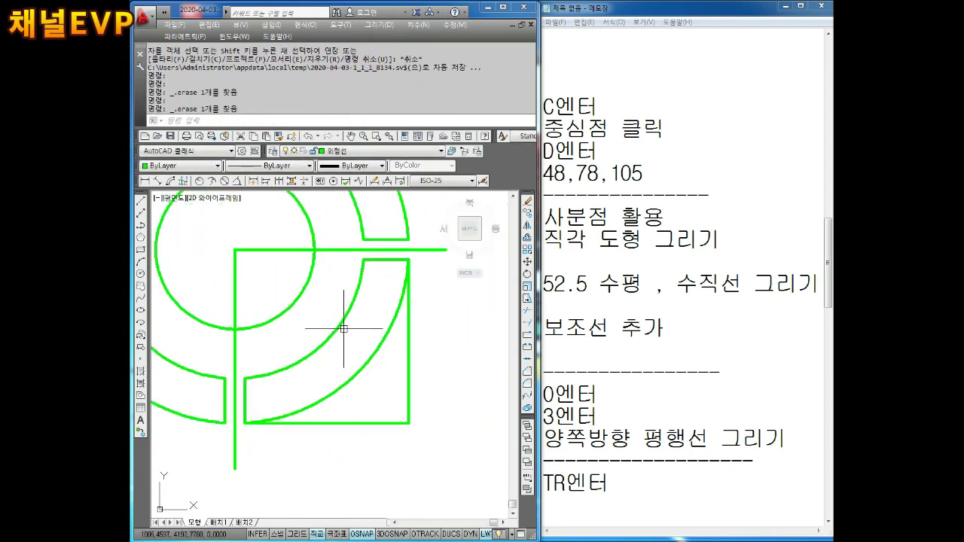
{"action": "middle_click_drag", "start_coordinate": [356, 296], "coordinate": [367, 303]}
{"action": "key", "text": "Escape"}
{"action": "key", "text": "Escape"}
Step: Put the arc inside the square on the 가상선 layer as a magenta dashed line
{"action": "left_click", "coordinate": [344, 384]}
{"action": "left_click", "coordinate": [332, 353]}
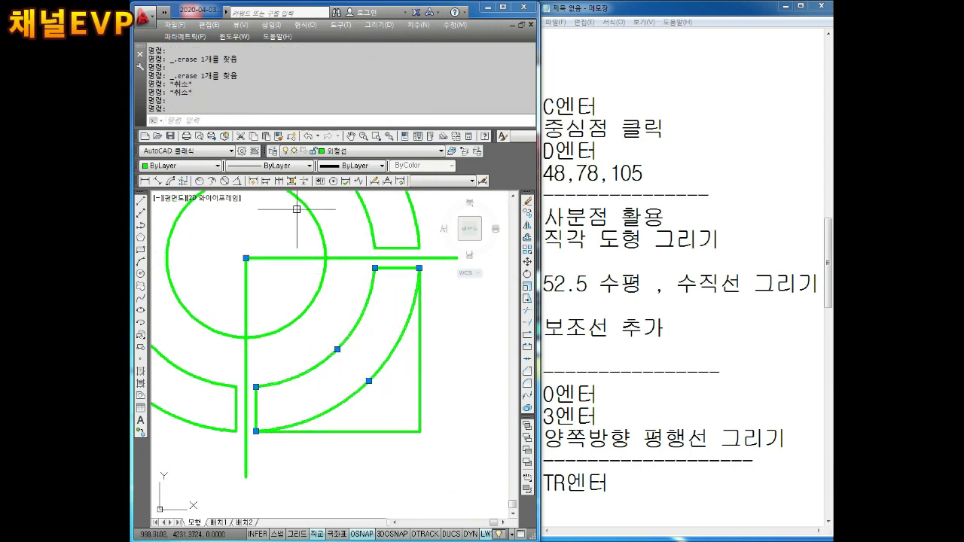
{"action": "left_click", "coordinate": [339, 151]}
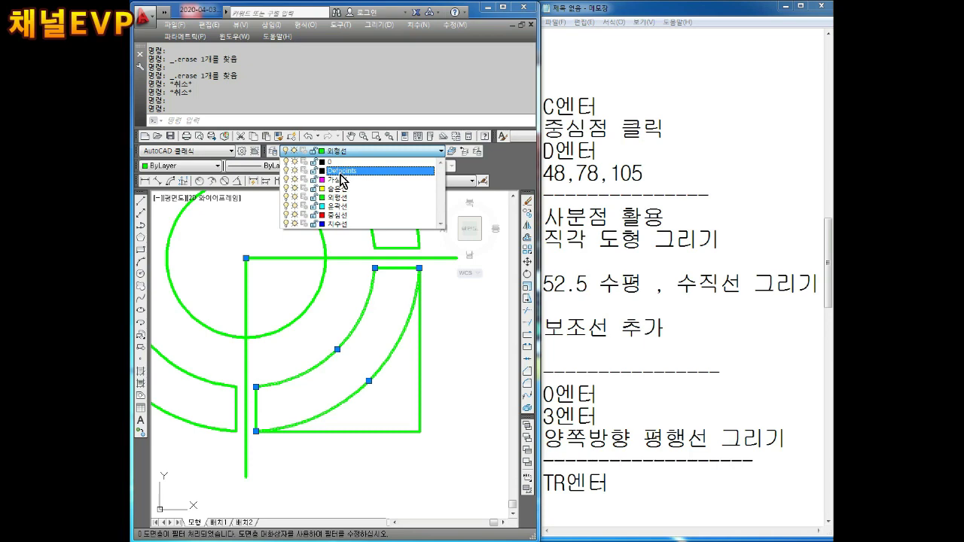
{"action": "left_click", "coordinate": [345, 179]}
{"action": "key", "text": "Escape"}
{"action": "key", "text": "Escape"}
{"action": "scroll", "coordinate": [365, 283], "scroll_direction": "up", "scroll_amount": 1}
{"action": "scroll", "coordinate": [365, 283], "scroll_direction": "up", "scroll_amount": 1}
{"action": "scroll", "coordinate": [365, 282], "scroll_direction": "up", "scroll_amount": 2}
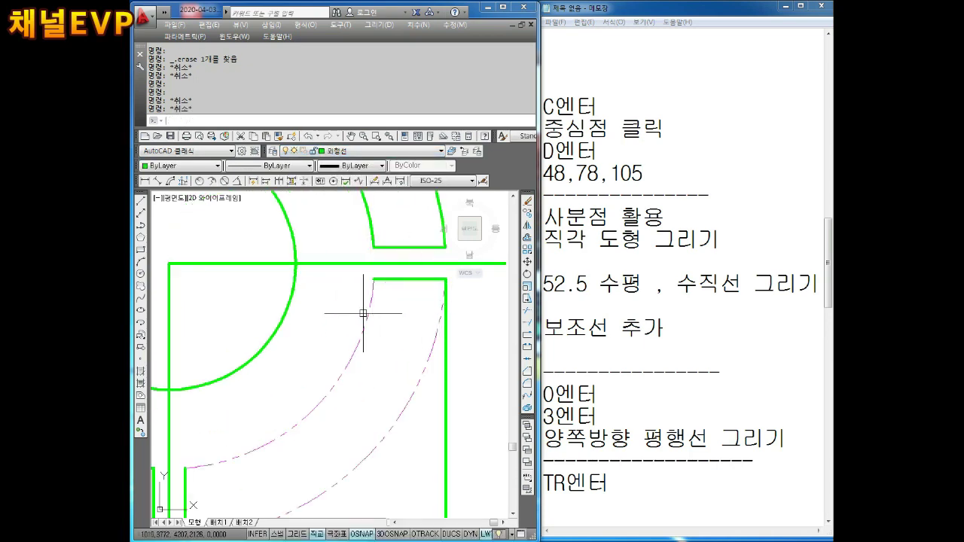
{"action": "key", "text": "Escape"}
{"action": "key", "text": "Escape"}
{"action": "scroll", "coordinate": [373, 305], "scroll_direction": "down", "scroll_amount": 2}
{"action": "scroll", "coordinate": [302, 354], "scroll_direction": "up", "scroll_amount": 1}
{"action": "scroll", "coordinate": [302, 387], "scroll_direction": "down", "scroll_amount": 1}
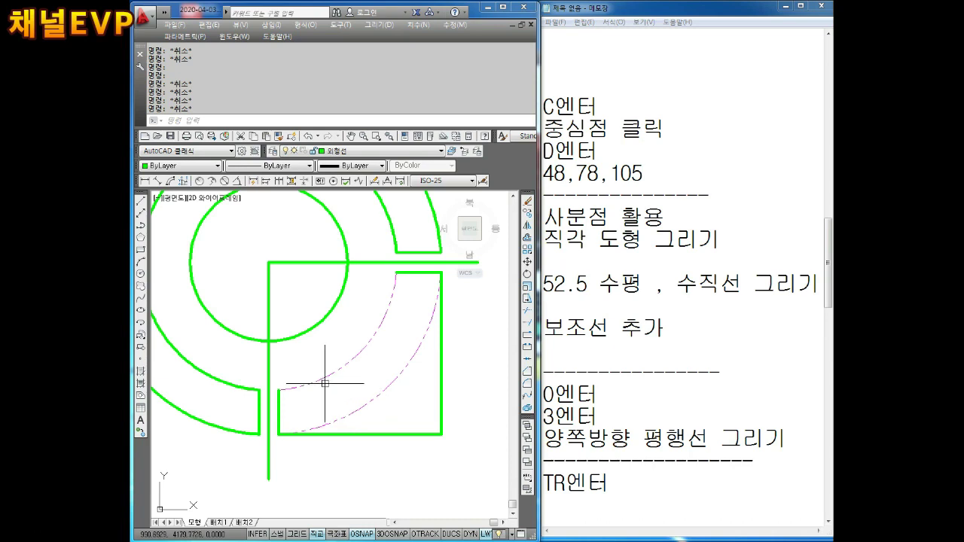
{"action": "middle_click_drag", "start_coordinate": [319, 377], "coordinate": [325, 384]}
{"action": "scroll", "coordinate": [370, 378], "scroll_direction": "down", "scroll_amount": 1}
{"action": "scroll", "coordinate": [362, 377], "scroll_direction": "down", "scroll_amount": 1}
{"action": "scroll", "coordinate": [338, 377], "scroll_direction": "up", "scroll_amount": 2}
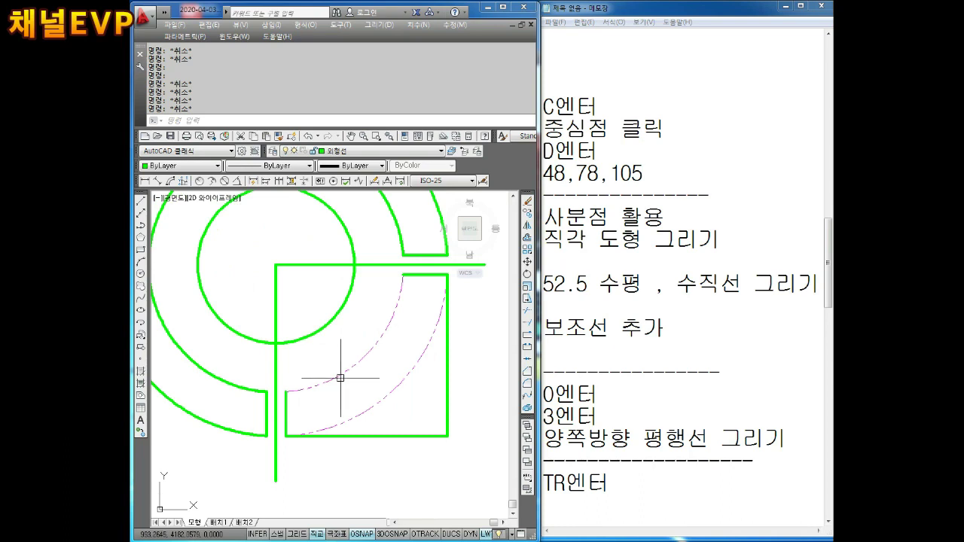
{"action": "key", "text": "Escape"}
{"action": "key", "text": "Escape"}
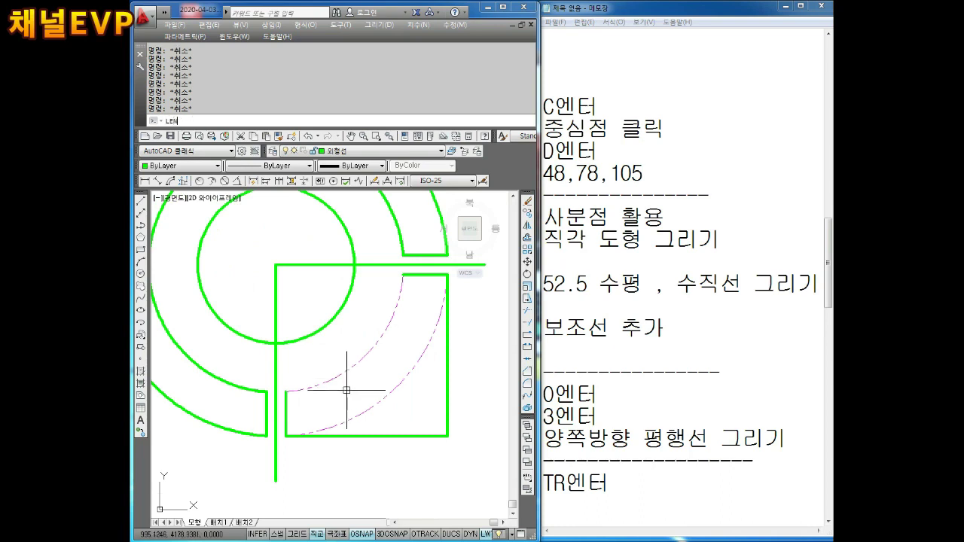
Step: Lengthen both ends of the dashed arc by 2 using LEN with DE
{"action": "key", "text": "Return"}
{"action": "type", "text": "DE"}
{"action": "key", "text": "Return"}
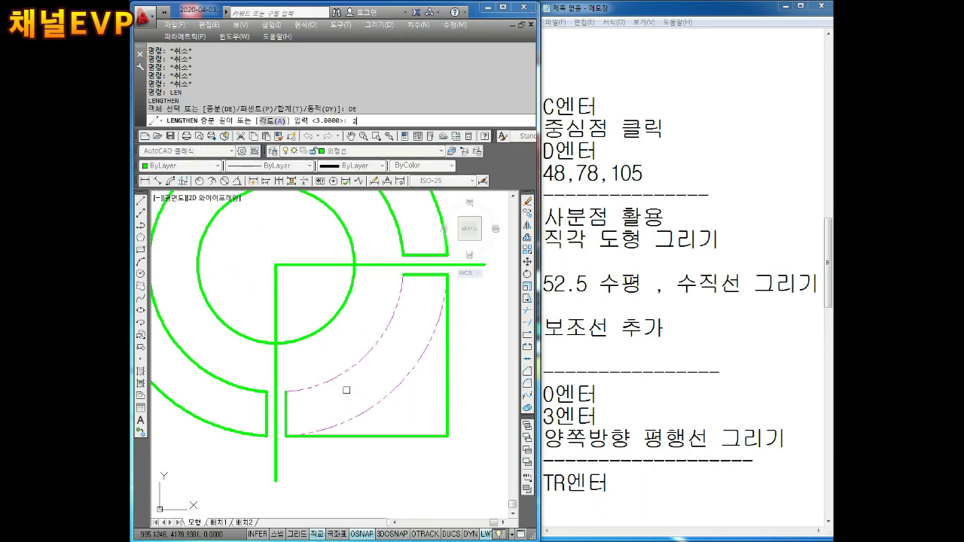
{"action": "key", "text": "Return"}
{"action": "left_click", "coordinate": [399, 284]}
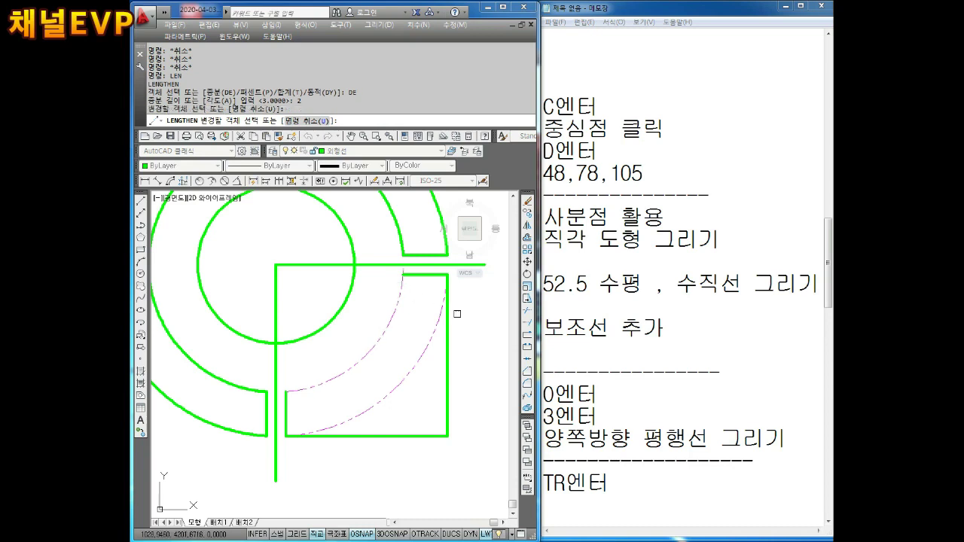
{"action": "left_click", "coordinate": [440, 303]}
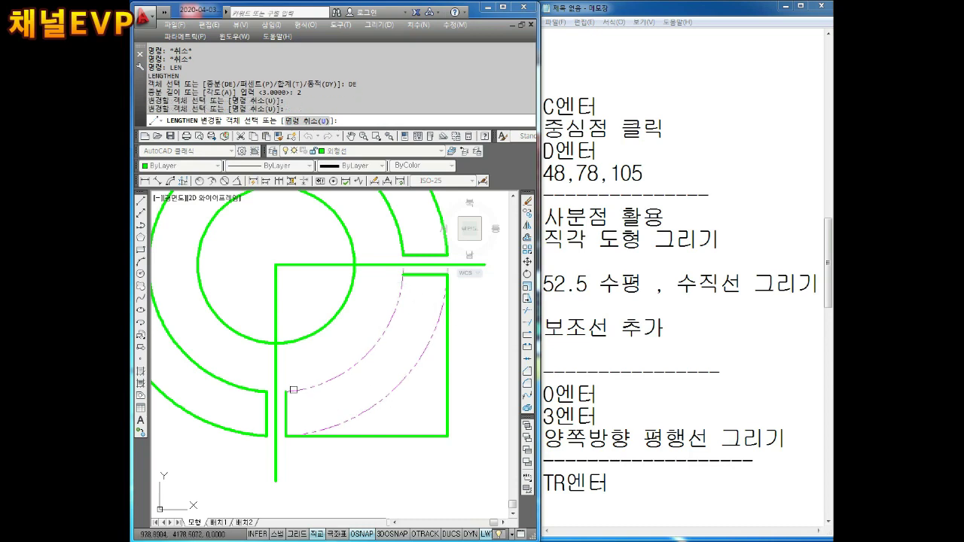
{"action": "left_click", "coordinate": [293, 391]}
{"action": "left_click", "coordinate": [315, 432]}
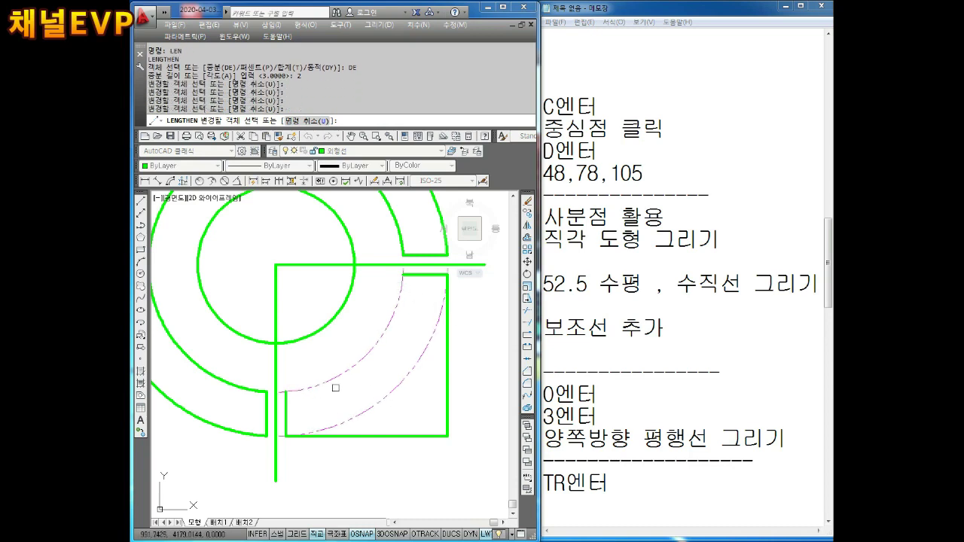
{"action": "middle_click_drag", "start_coordinate": [350, 362], "coordinate": [344, 370]}
{"action": "key", "text": "Escape"}
{"action": "key", "text": "Escape"}
{"action": "key", "text": "Escape"}
Step: Move the horizontal and vertical lines to the red dash-dot 중심선 layer
{"action": "left_click_drag", "start_coordinate": [284, 273], "coordinate": [272, 282]}
{"action": "left_click", "coordinate": [348, 159]}
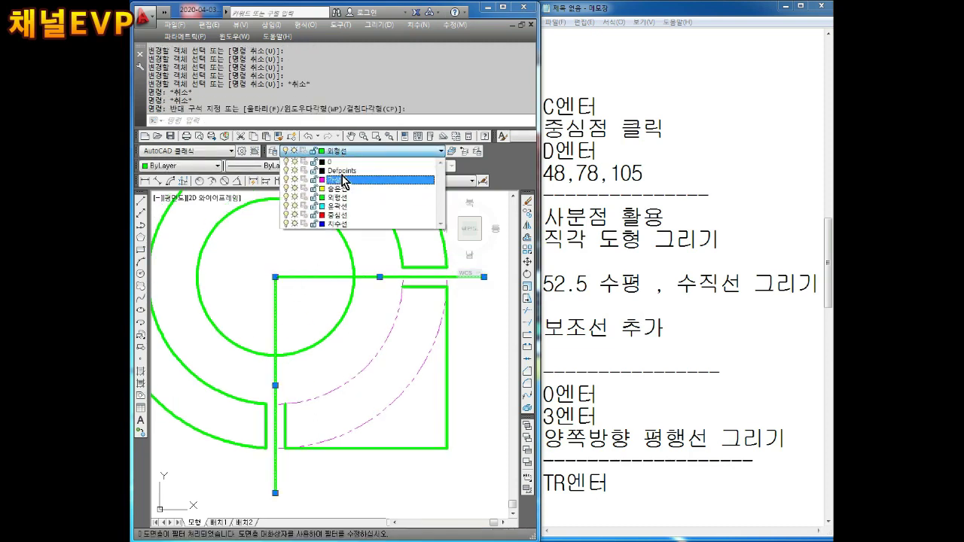
{"action": "left_click", "coordinate": [346, 215]}
{"action": "key", "text": "Escape"}
{"action": "key", "text": "Escape"}
{"action": "middle_click_drag", "start_coordinate": [391, 340], "coordinate": [373, 332]}
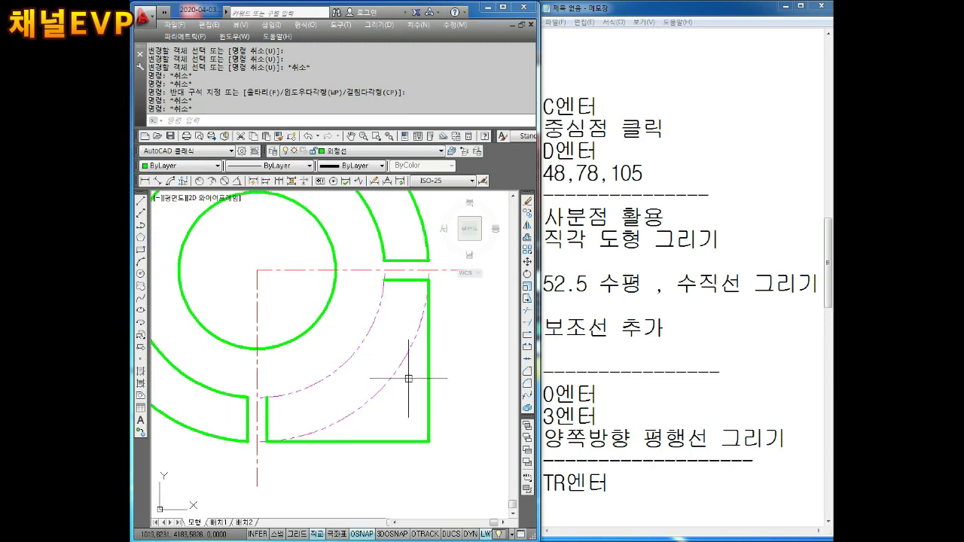
{"action": "middle_click_drag", "start_coordinate": [401, 376], "coordinate": [413, 381]}
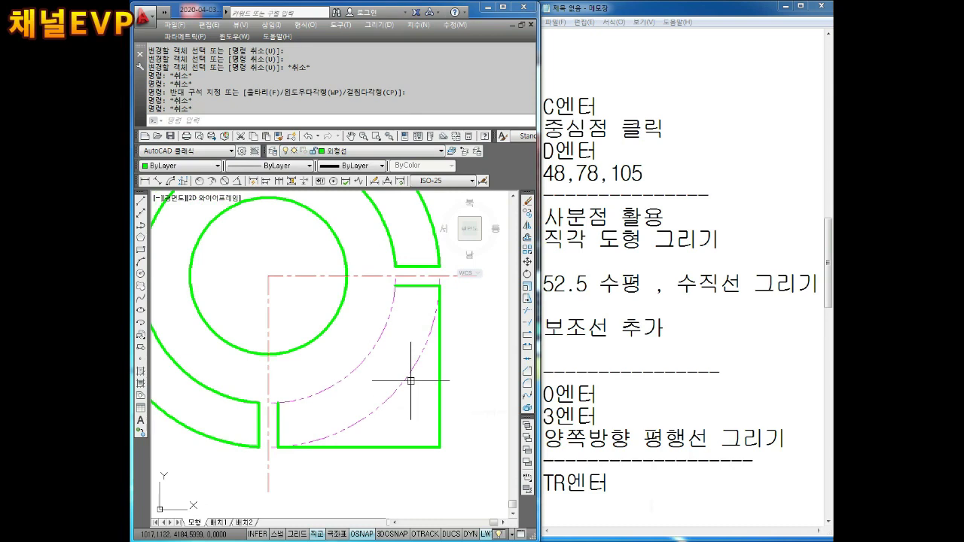
{"action": "left_click", "coordinate": [652, 506]}
{"action": "type", "text": "---------------------"}
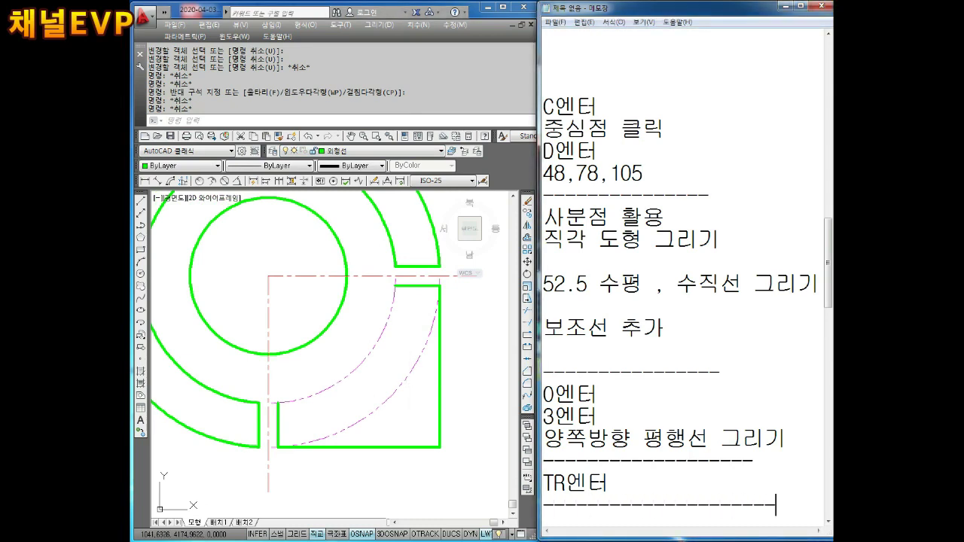
Step: Add the note '직선 대각선 그리기' on a new line in Notepad
{"action": "key", "text": "Return"}
{"action": "key", "text": "Return"}
{"action": "key", "text": "Return"}
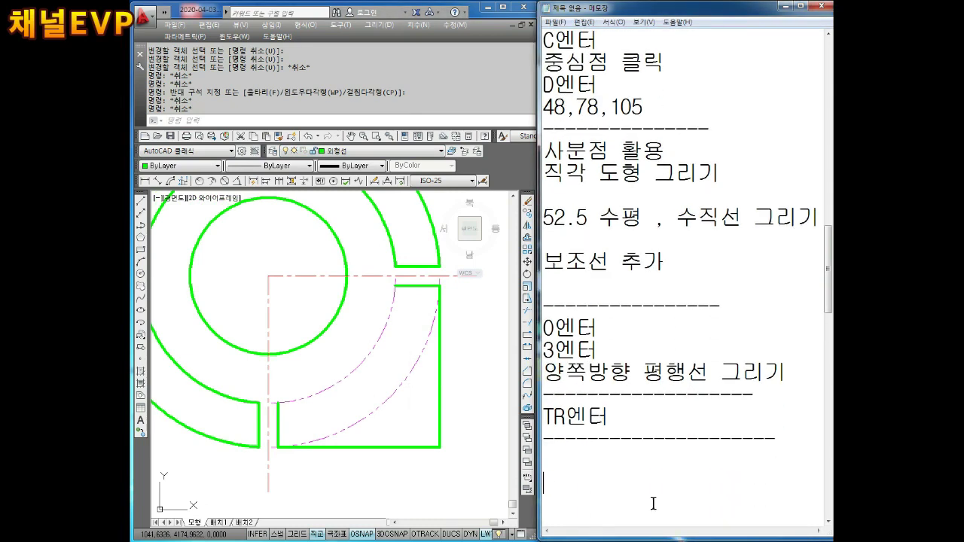
{"action": "type", "text": "직선 대각선 그리기"}
{"action": "key", "text": "Return"}
Step: Back in AutoCAD, start a line at the circles' centre
{"action": "left_click", "coordinate": [350, 364]}
{"action": "key", "text": "Escape"}
{"action": "key", "text": "Escape"}
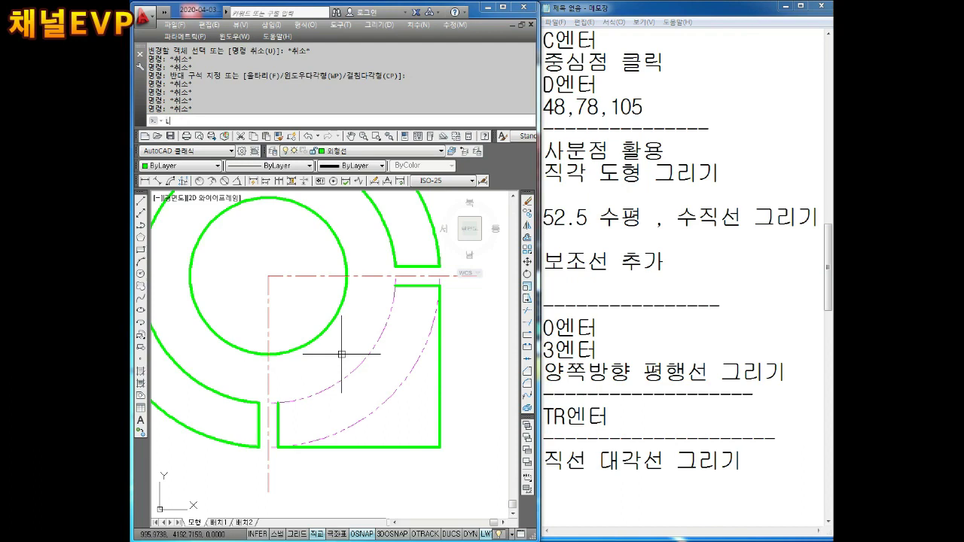
{"action": "type", "text": "l"}
{"action": "key", "text": "Return"}
{"action": "left_click", "coordinate": [267, 276]}
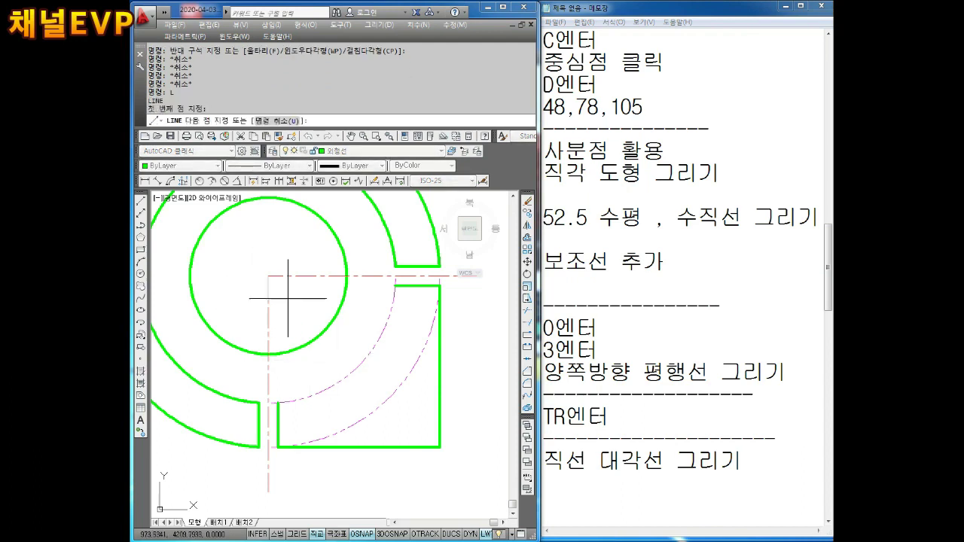
Step: End the diagonal line at the square's lower-right corner
{"action": "left_click", "coordinate": [439, 446]}
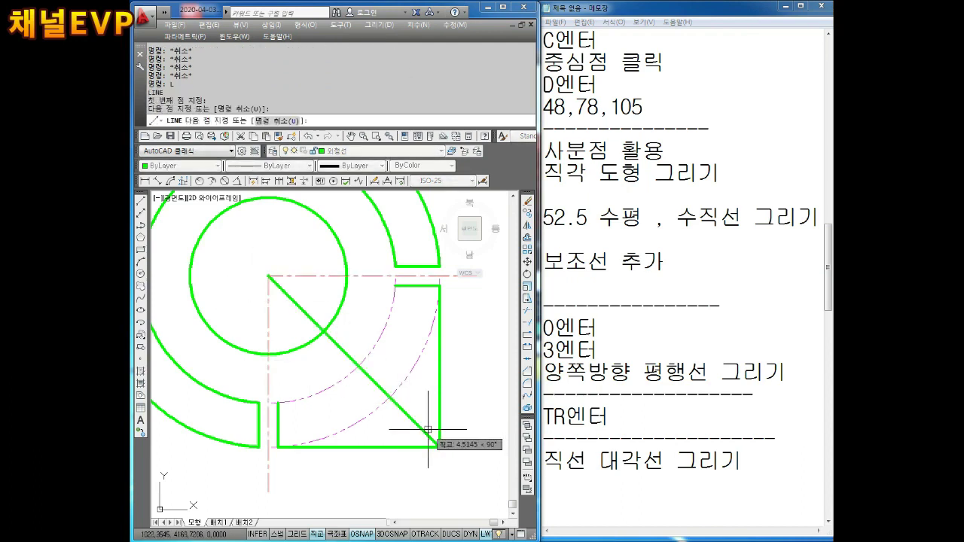
{"action": "key", "text": "Escape"}
{"action": "key", "text": "Escape"}
{"action": "key", "text": "Escape"}
{"action": "key", "text": "Escape"}
{"action": "key", "text": "Escape"}
{"action": "key", "text": "Escape"}
{"action": "key", "text": "Escape"}
{"action": "key", "text": "Escape"}
{"action": "key", "text": "Escape"}
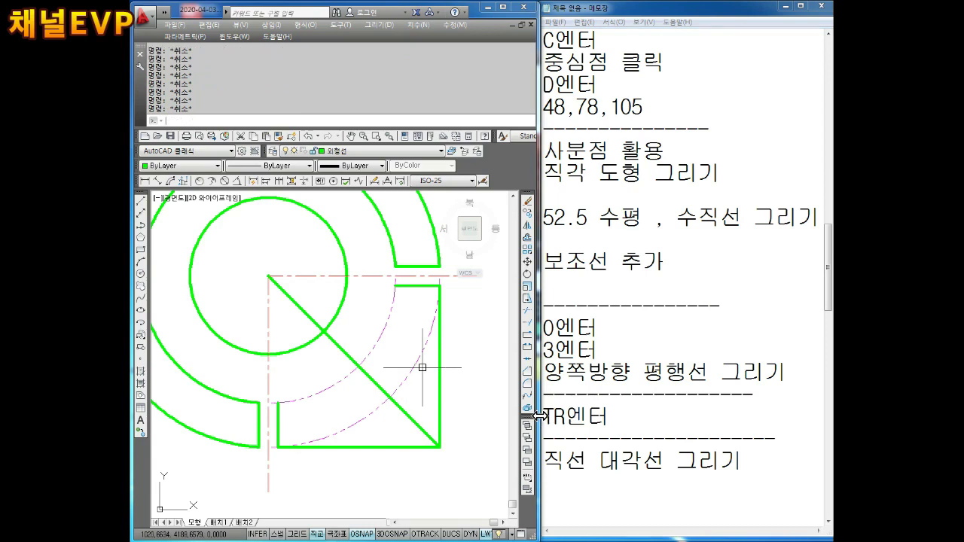
{"action": "left_click", "coordinate": [581, 484]}
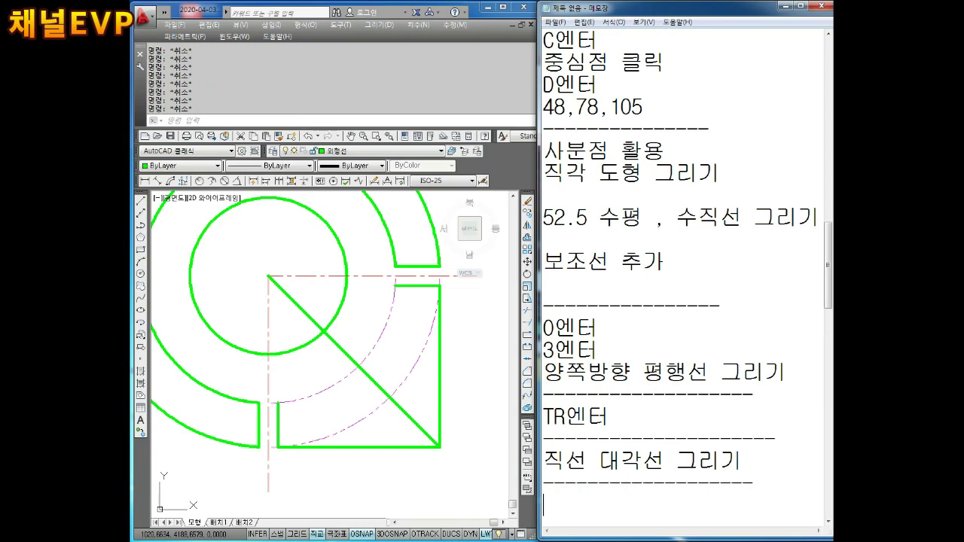
Step: Write the notes '0엔터', '7.5엔터' and '양쪽방향 평행선 그리기' on separate lines
{"action": "key", "text": "Return"}
{"action": "type", "text": "비"}
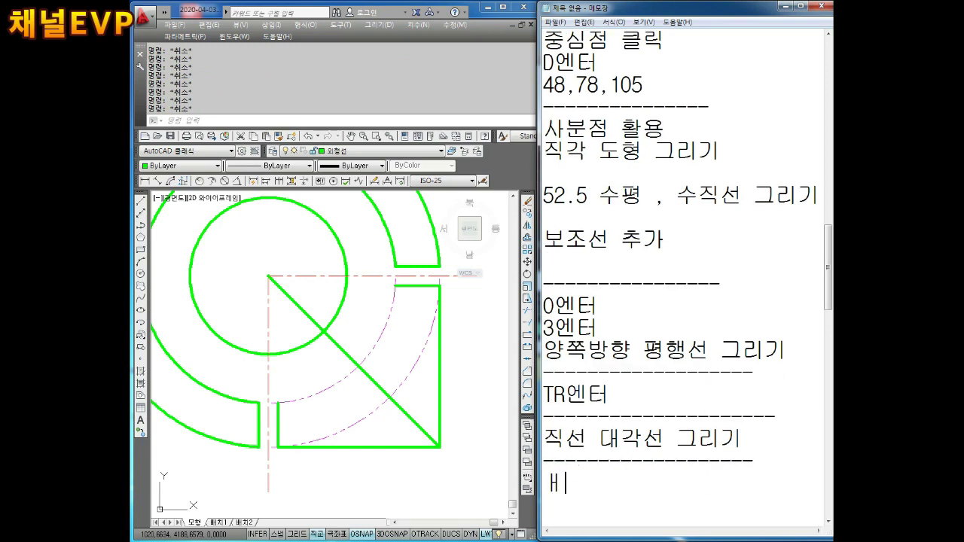
{"action": "type", "text": "HD"}
{"action": "type", "text": "엔터"}
{"action": "key", "text": "Return"}
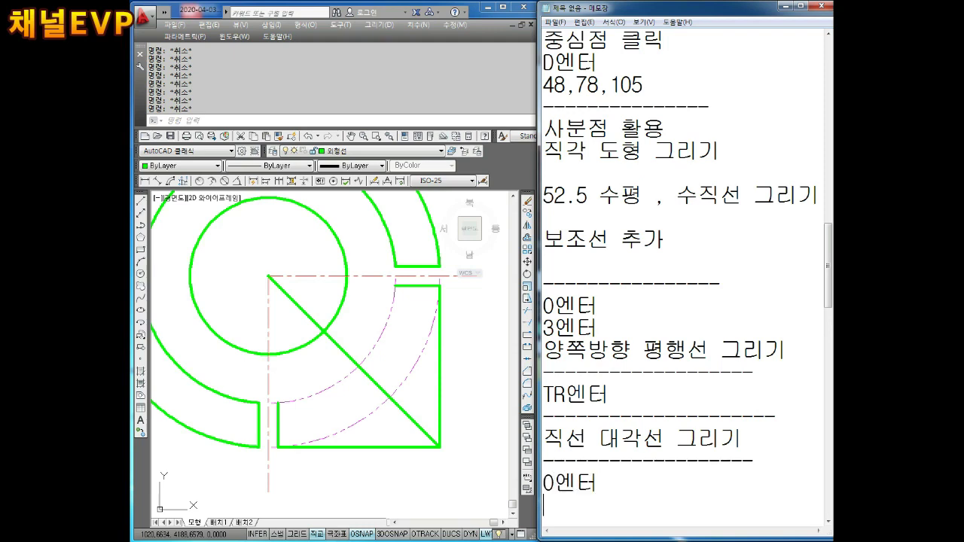
{"action": "type", "text": "7.5엔"}
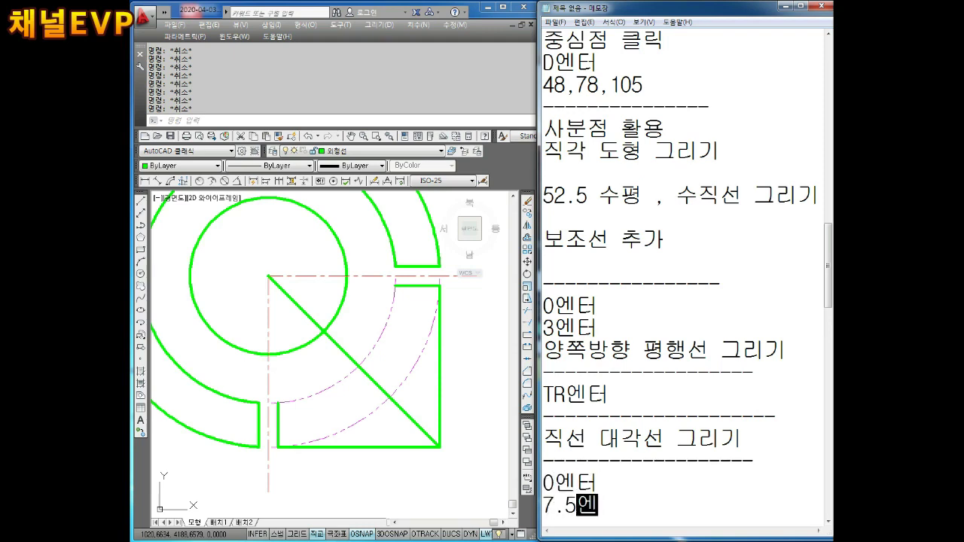
{"action": "type", "text": "터"}
{"action": "key", "text": "Return"}
{"action": "type", "text": "양쪽방향 ㅍ"}
{"action": "type", "text": "평행선 그리기"}
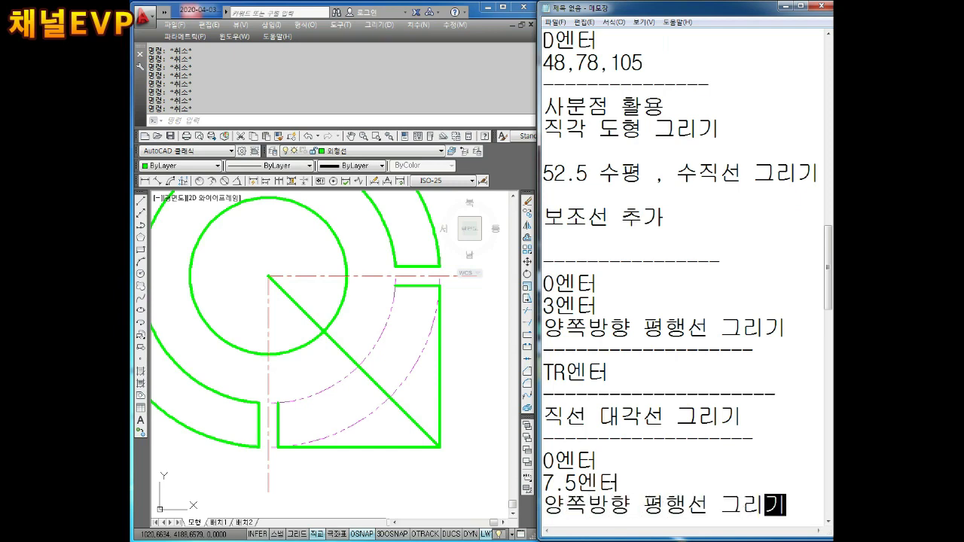
{"action": "key", "text": "Return"}
{"action": "key", "text": "Return"}
Step: In AutoCAD, start OFFSET with a distance of 7.5
{"action": "left_click", "coordinate": [372, 389]}
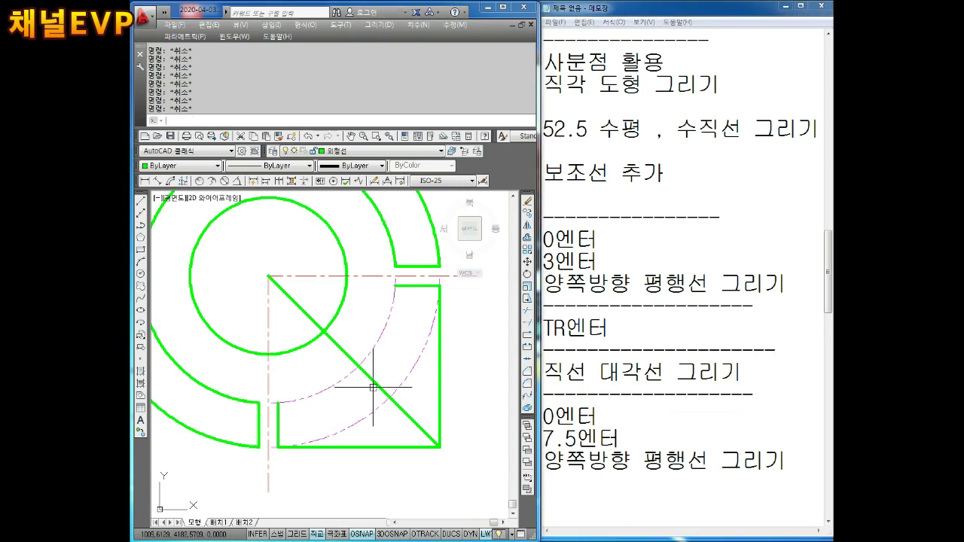
{"action": "type", "text": "o"}
{"action": "key", "text": "Return"}
{"action": "type", "text": "7.5"}
{"action": "key", "text": "Return"}
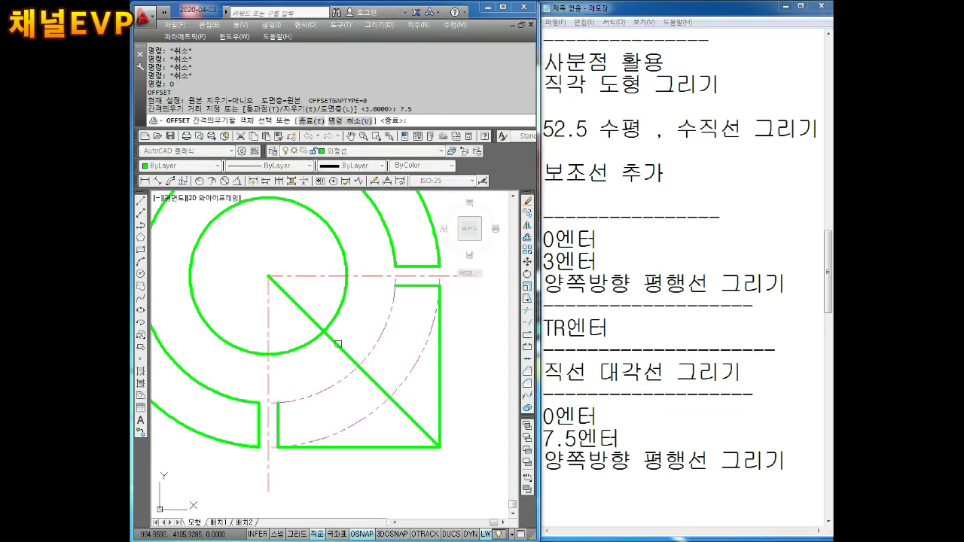
Step: Offset the diagonal line 7.5 units to both the upper-right and lower-left sides
{"action": "left_click", "coordinate": [332, 350]}
{"action": "left_click", "coordinate": [362, 328]}
{"action": "left_click", "coordinate": [342, 346]}
{"action": "left_click", "coordinate": [307, 361]}
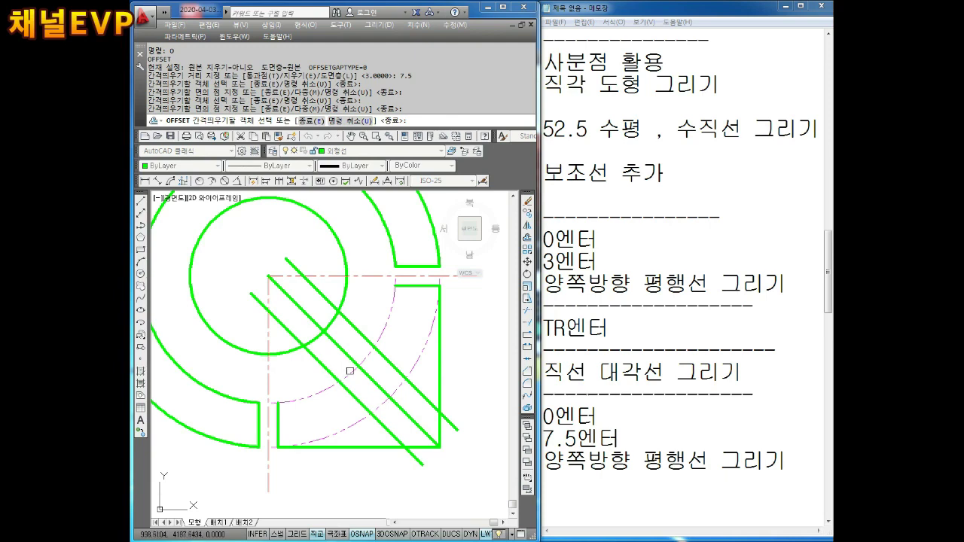
{"action": "scroll", "coordinate": [391, 346], "scroll_direction": "up", "scroll_amount": 2}
{"action": "key", "text": "Escape"}
{"action": "key", "text": "Escape"}
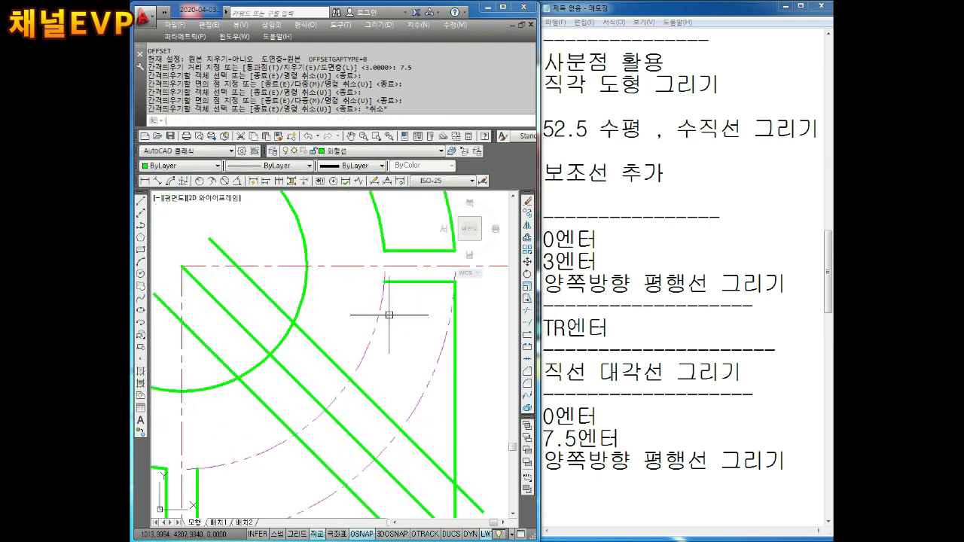
Step: Draw a line from the green line's endpoint down to a point below the square
{"action": "type", "text": "ㄴ"}
{"action": "key", "text": "Return"}
{"action": "scroll", "coordinate": [395, 318], "scroll_direction": "up", "scroll_amount": 2}
{"action": "scroll", "coordinate": [369, 260], "scroll_direction": "up", "scroll_amount": 1}
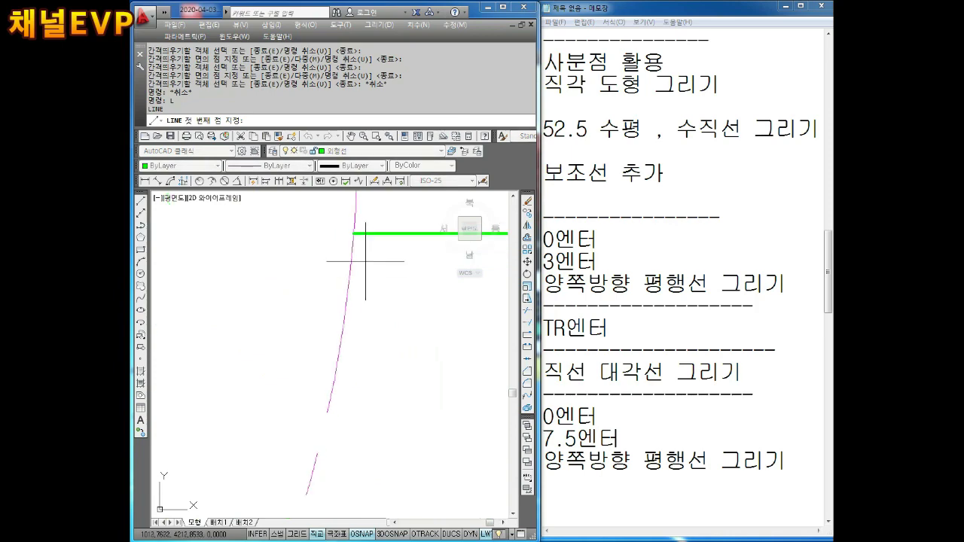
{"action": "left_click", "coordinate": [354, 233]}
{"action": "scroll", "coordinate": [367, 260], "scroll_direction": "down", "scroll_amount": 2}
{"action": "scroll", "coordinate": [362, 377], "scroll_direction": "down", "scroll_amount": 1}
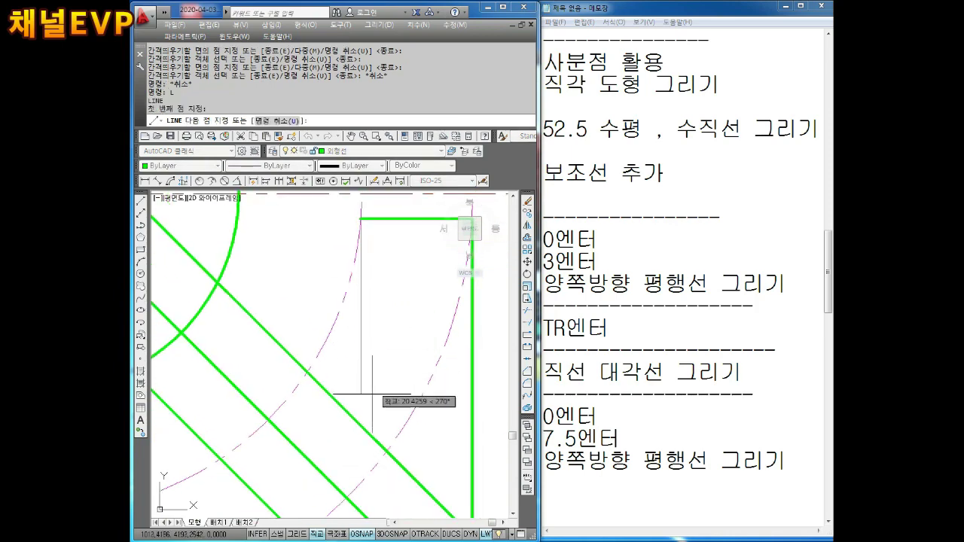
{"action": "left_click", "coordinate": [362, 460]}
{"action": "scroll", "coordinate": [362, 459], "scroll_direction": "down", "scroll_amount": 3}
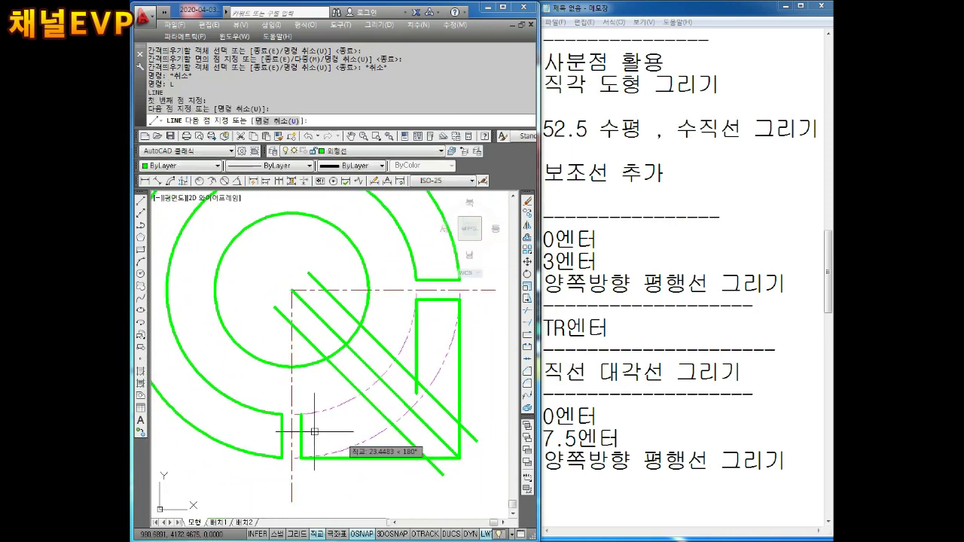
{"action": "key", "text": "Return"}
{"action": "scroll", "coordinate": [295, 405], "scroll_direction": "up", "scroll_amount": 3}
Step: Draw a horizontal line starting at the arc intersection
{"action": "key", "text": "Return"}
{"action": "scroll", "coordinate": [306, 412], "scroll_direction": "up", "scroll_amount": 2}
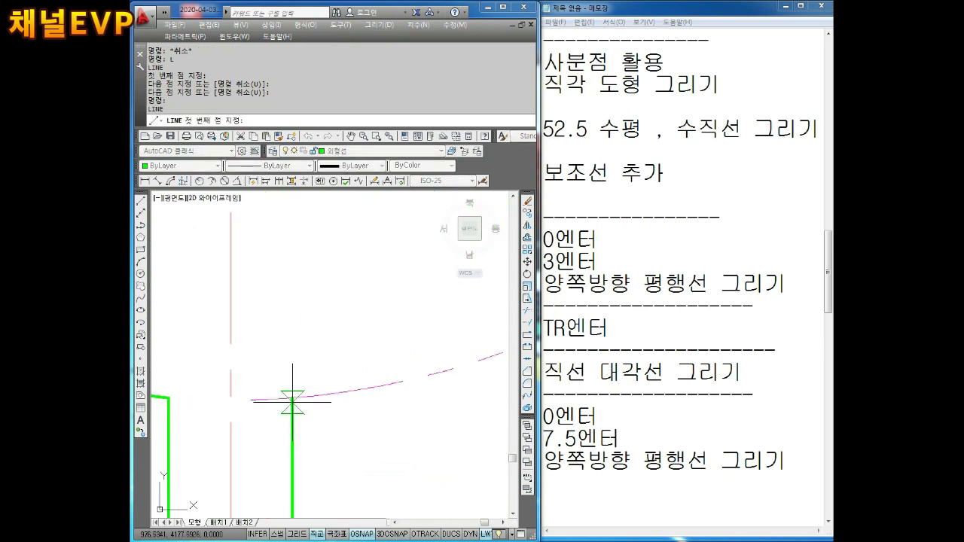
{"action": "left_click", "coordinate": [291, 393]}
{"action": "scroll", "coordinate": [345, 390], "scroll_direction": "down", "scroll_amount": 2}
{"action": "scroll", "coordinate": [345, 391], "scroll_direction": "down", "scroll_amount": 1}
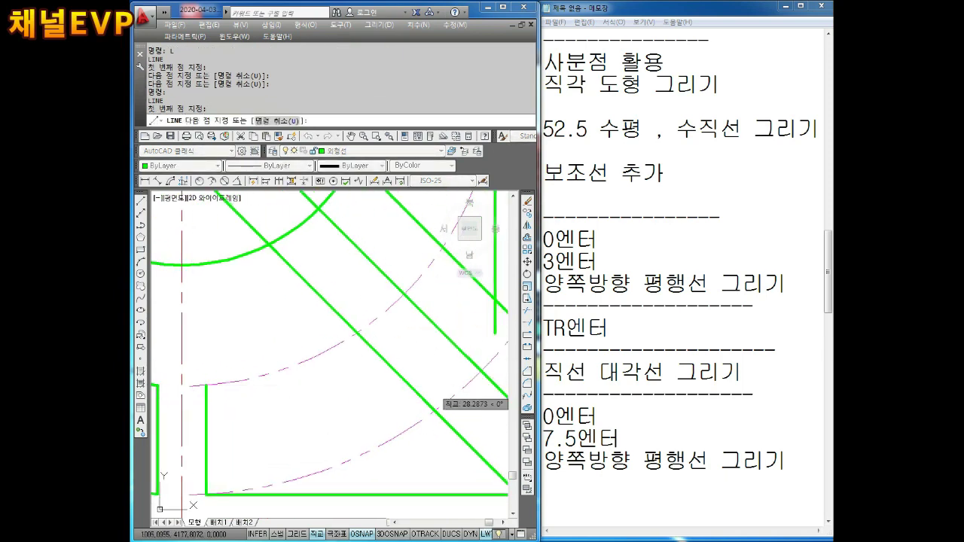
{"action": "left_click", "coordinate": [440, 397]}
{"action": "key", "text": "Escape"}
{"action": "scroll", "coordinate": [422, 384], "scroll_direction": "up", "scroll_amount": 2}
{"action": "scroll", "coordinate": [415, 374], "scroll_direction": "down", "scroll_amount": 2}
Step: Nudge the drawing view and place the cursor below the last note
{"action": "key", "text": "Escape"}
{"action": "key", "text": "Escape"}
{"action": "key", "text": "Escape"}
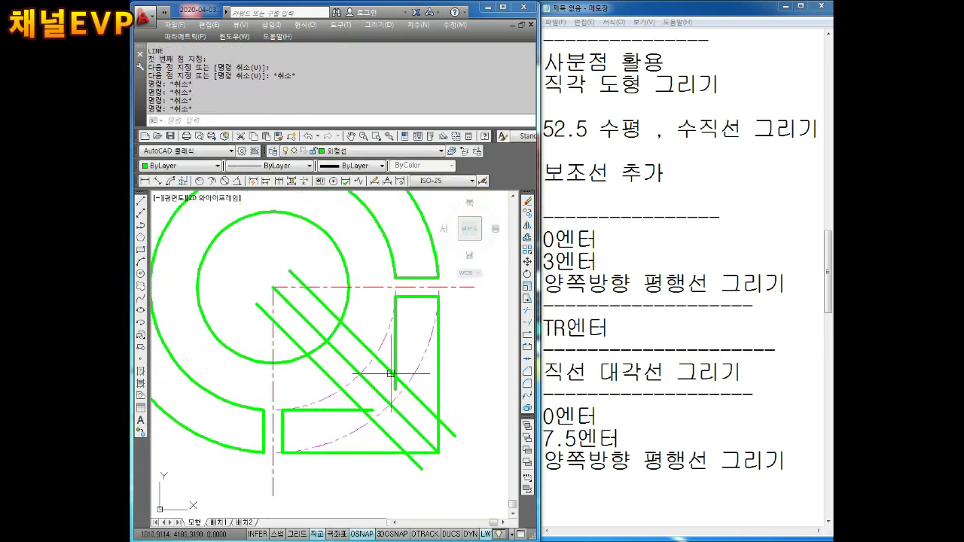
{"action": "key", "text": "Escape"}
{"action": "key", "text": "Escape"}
{"action": "key", "text": "Escape"}
{"action": "middle_click_drag", "start_coordinate": [313, 333], "coordinate": [309, 338]}
{"action": "middle_click_drag", "start_coordinate": [430, 377], "coordinate": [429, 372]}
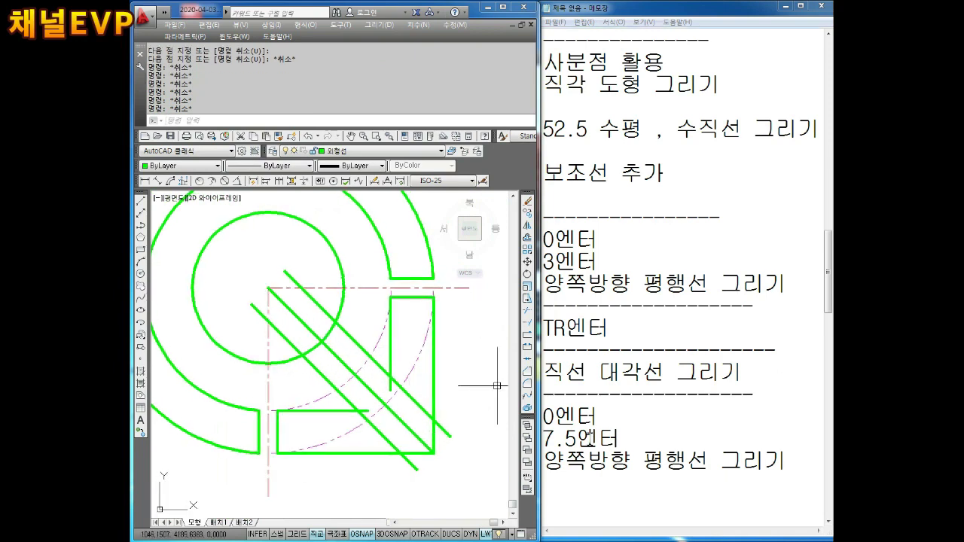
{"action": "left_click", "coordinate": [578, 490]}
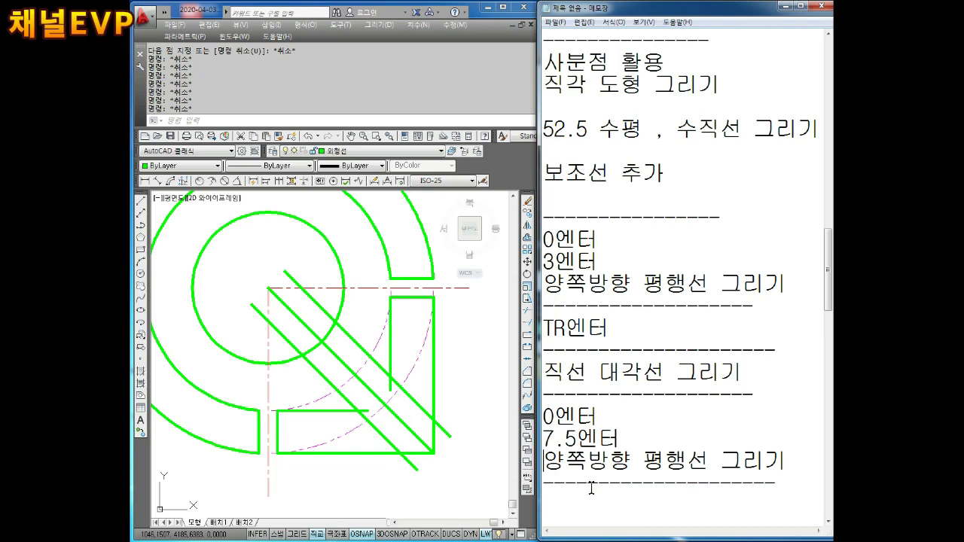
Step: Add '엔터' to the TR note and start a new line
{"action": "key", "text": "Down"}
{"action": "key", "text": "Down"}
{"action": "key", "text": "Down"}
{"action": "type", "text": "엔터"}
{"action": "key", "text": "Return"}
Step: Trim the diagonal stub left of the centreline and the diagonal piece inside the inner circle
{"action": "left_click", "coordinate": [394, 383]}
{"action": "key", "text": "Escape"}
{"action": "key", "text": "Return"}
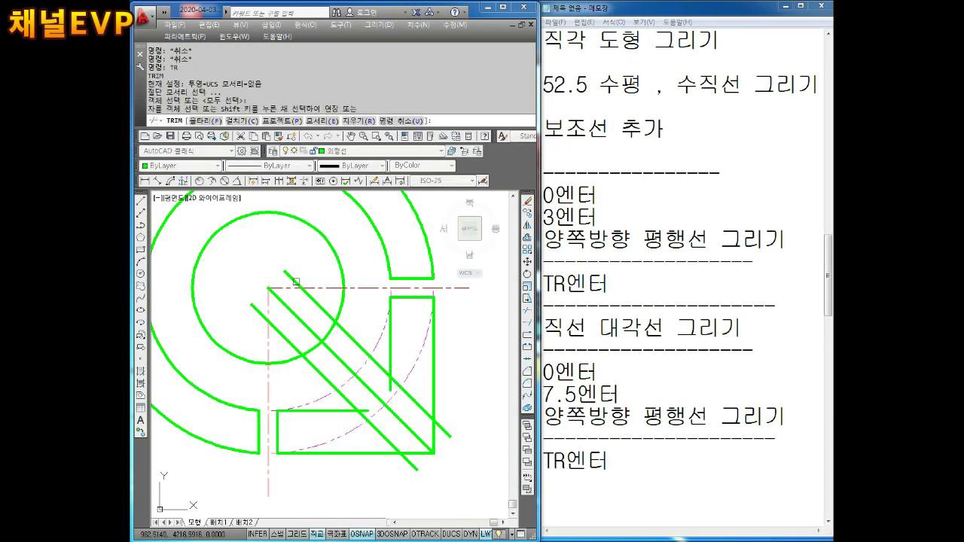
{"action": "key", "text": "Return"}
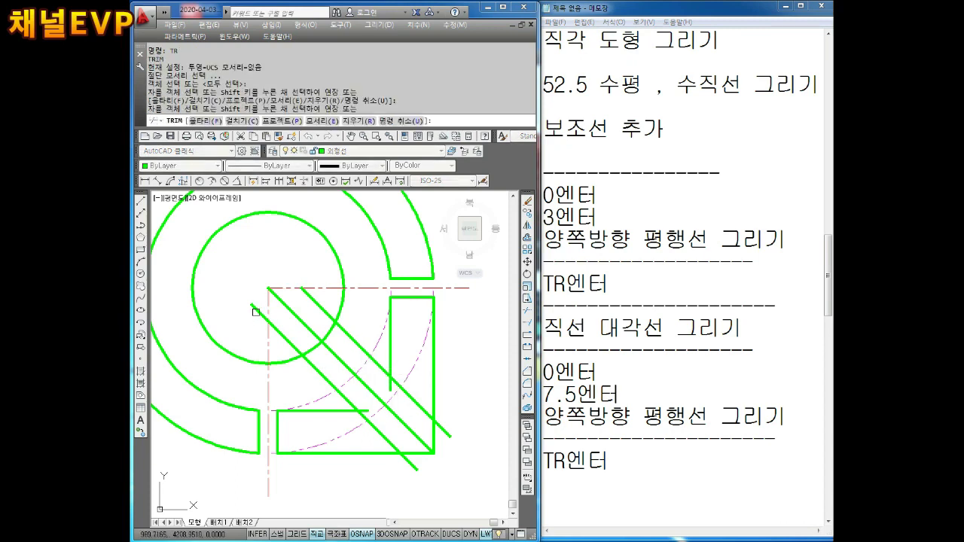
{"action": "left_click", "coordinate": [256, 312]}
{"action": "left_click", "coordinate": [302, 349]}
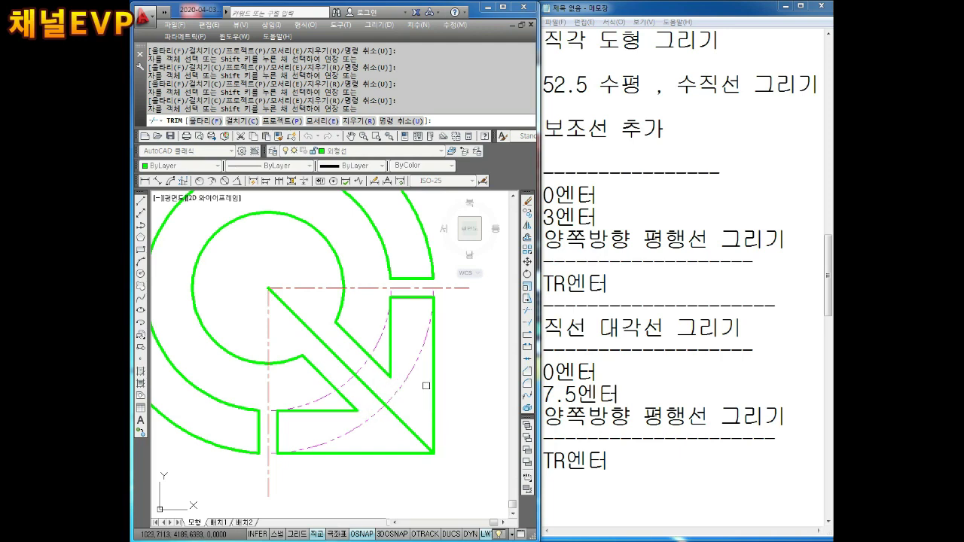
{"action": "scroll", "coordinate": [336, 363], "scroll_direction": "down", "scroll_amount": 2}
{"action": "scroll", "coordinate": [336, 363], "scroll_direction": "up", "scroll_amount": 2}
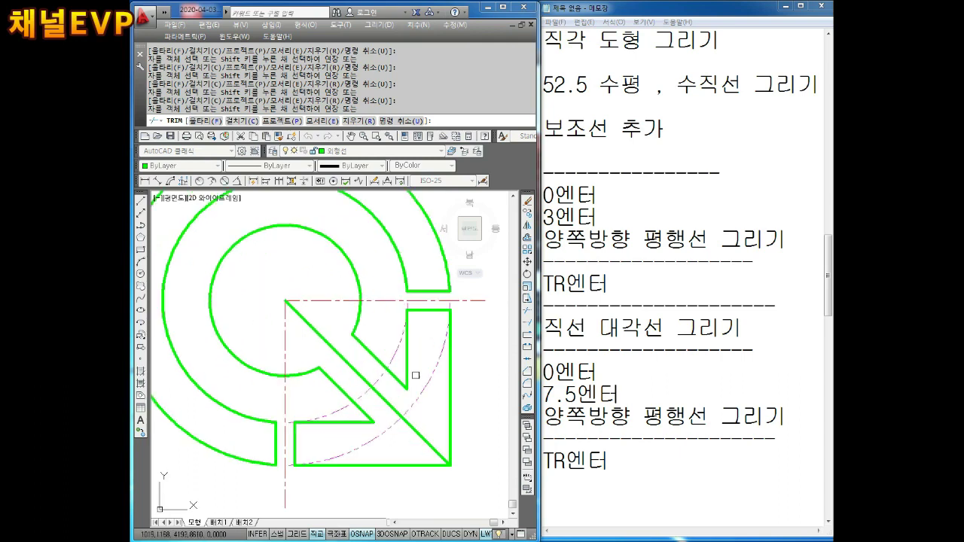
{"action": "key", "text": "Escape"}
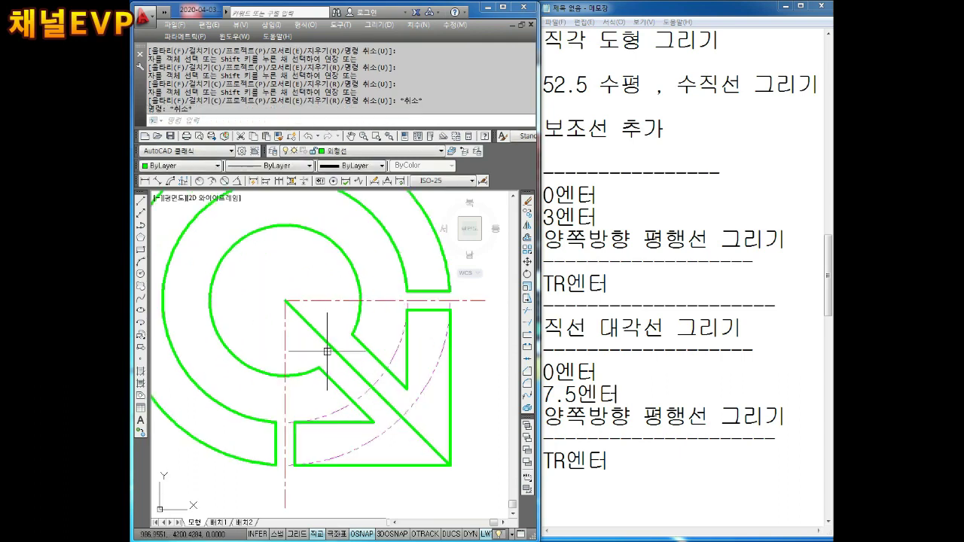
Step: Move the middle diagonal onto the 중심선 layer so it shows as a red dash-dot line
{"action": "middle_click_drag", "start_coordinate": [322, 344], "coordinate": [312, 331]}
{"action": "key", "text": "Escape"}
{"action": "key", "text": "Escape"}
{"action": "left_click", "coordinate": [316, 328]}
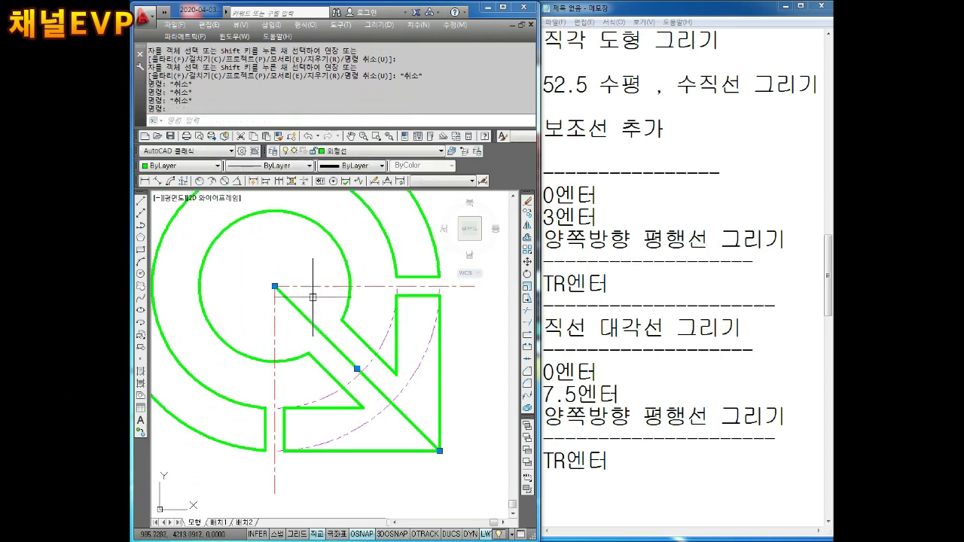
{"action": "left_click", "coordinate": [326, 152]}
{"action": "left_click", "coordinate": [328, 152]}
{"action": "left_click", "coordinate": [341, 152]}
{"action": "left_click", "coordinate": [346, 188]}
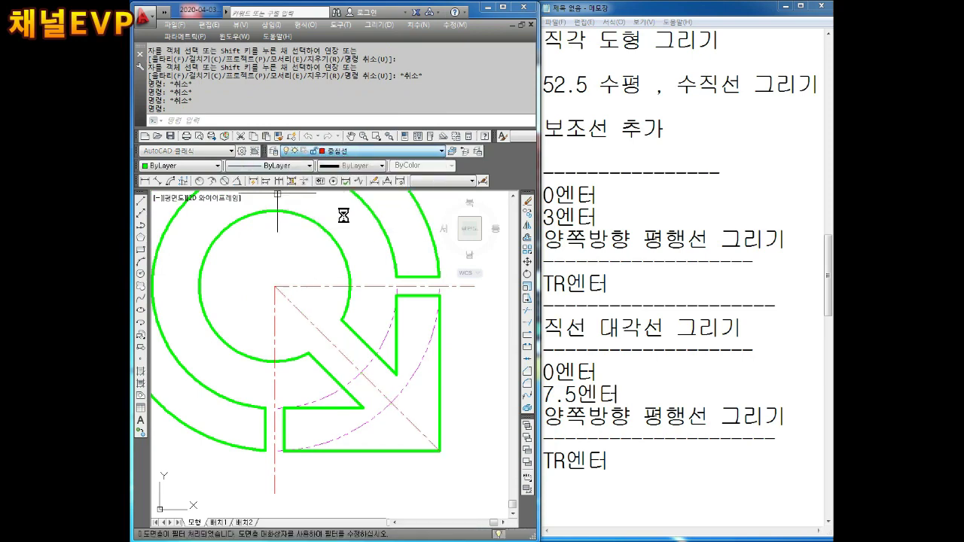
{"action": "key", "text": "Escape"}
{"action": "scroll", "coordinate": [360, 352], "scroll_direction": "down", "scroll_amount": 2}
{"action": "left_click", "coordinate": [616, 482]}
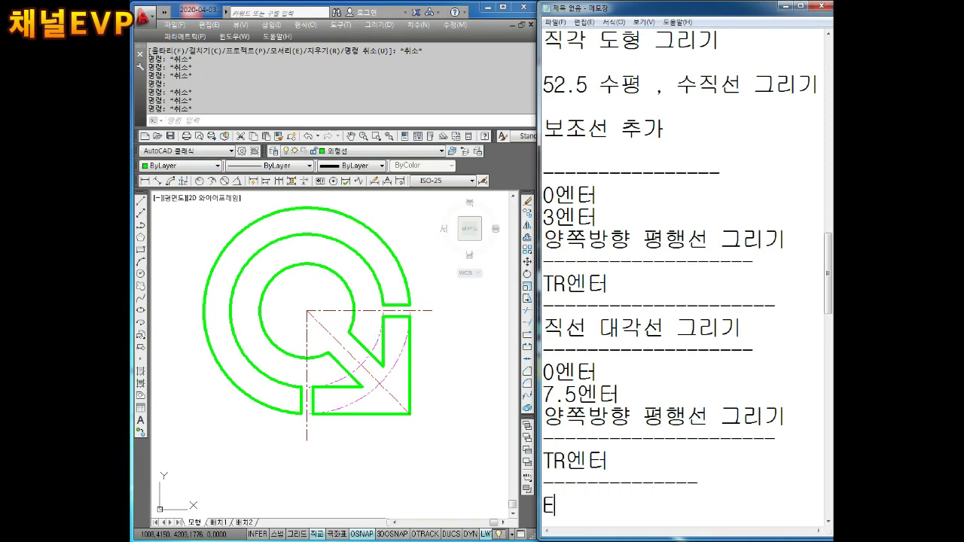
Step: Type the note '엔터 경계선 활용 선늘리기' on a new line
{"action": "type", "text": "엔터 "}
{"action": "type", "text": "경ㄱ"}
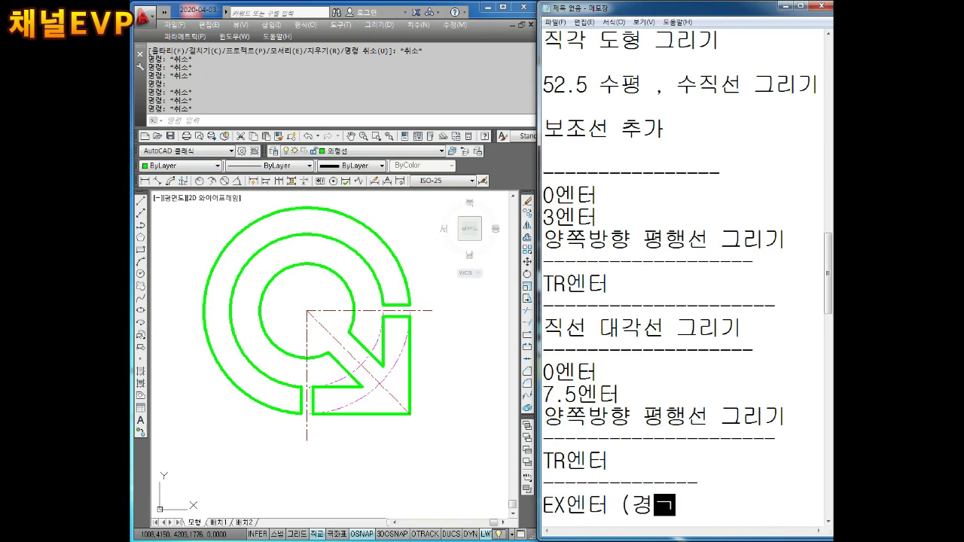
{"action": "type", "text": "계선 활용 선ㅌ"}
{"action": "key", "text": "BackSpace"}
{"action": "type", "text": "늘리기"}
{"action": "key", "text": "Return"}
{"action": "key", "text": "Return"}
{"action": "key", "text": "Return"}
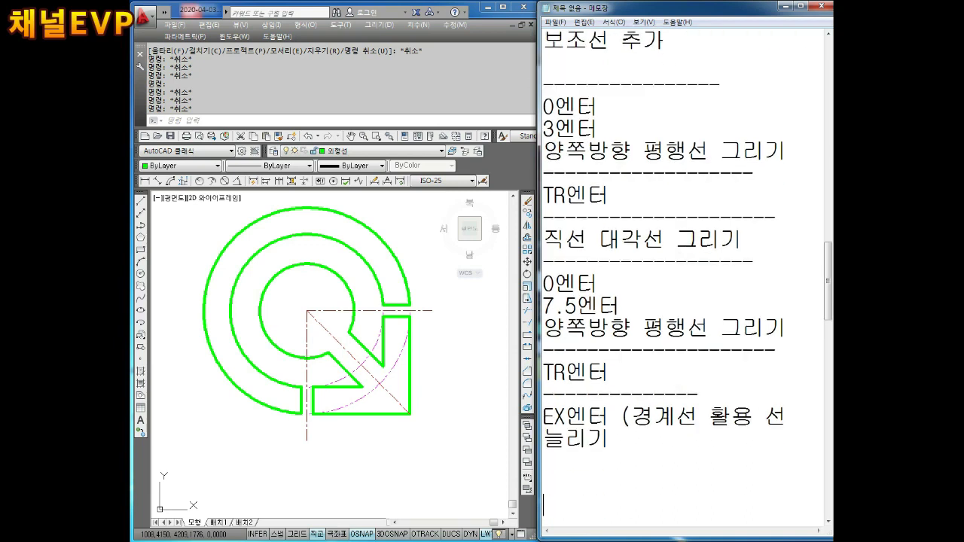
{"action": "middle_click_drag", "start_coordinate": [344, 404], "coordinate": [350, 410]}
Step: Extend the diagonal centre line to the outer circle with EX
{"action": "type", "text": "ex"}
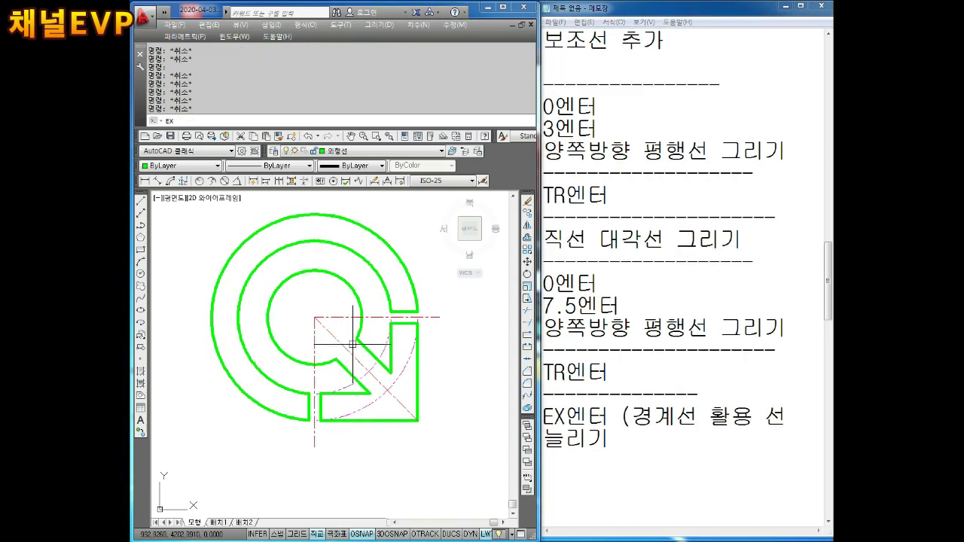
{"action": "key", "text": "Return"}
{"action": "left_click", "coordinate": [256, 234]}
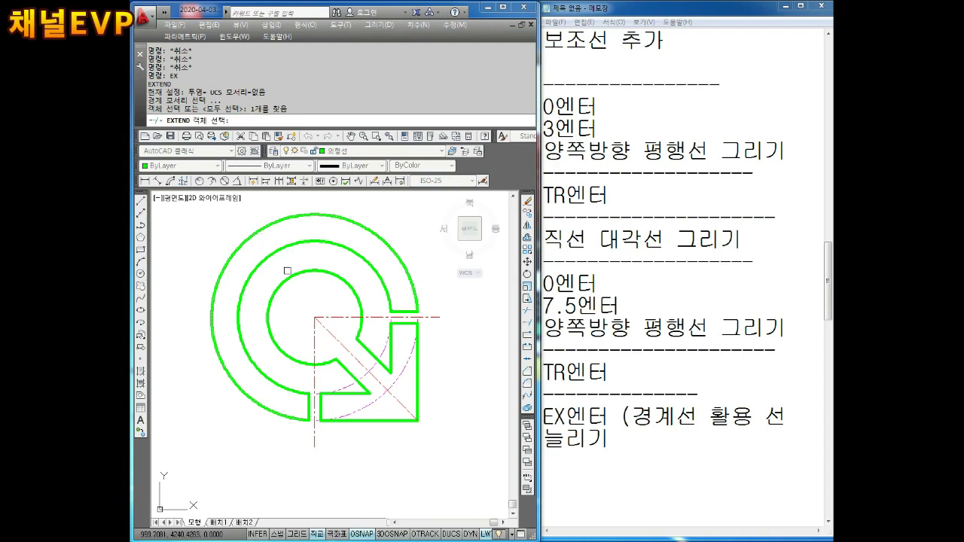
{"action": "key", "text": "Return"}
{"action": "left_click", "coordinate": [333, 332]}
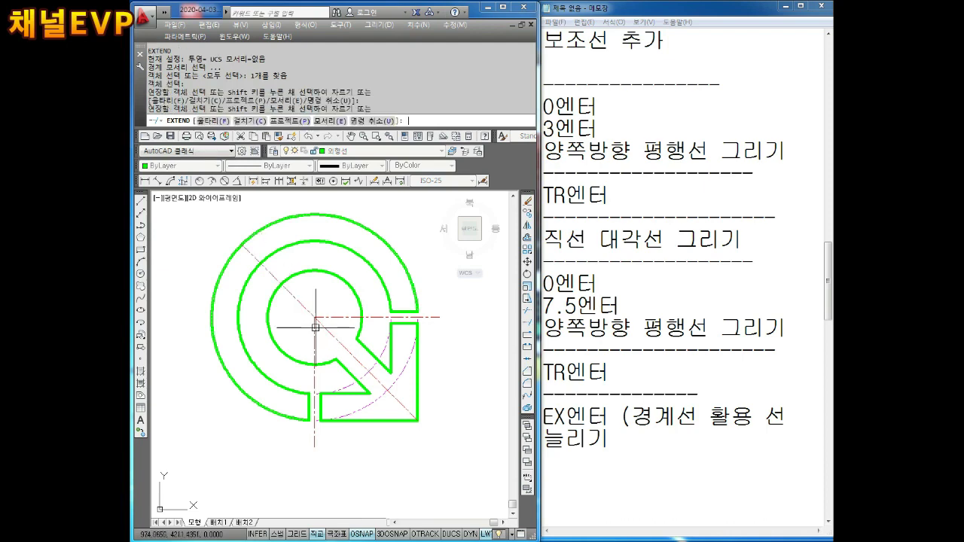
{"action": "key", "text": "Escape"}
Step: Extend the horizontal centre line left and the vertical centre line up to the outer circle
{"action": "key", "text": "Return"}
{"action": "left_click", "coordinate": [238, 309]}
{"action": "key", "text": "Return"}
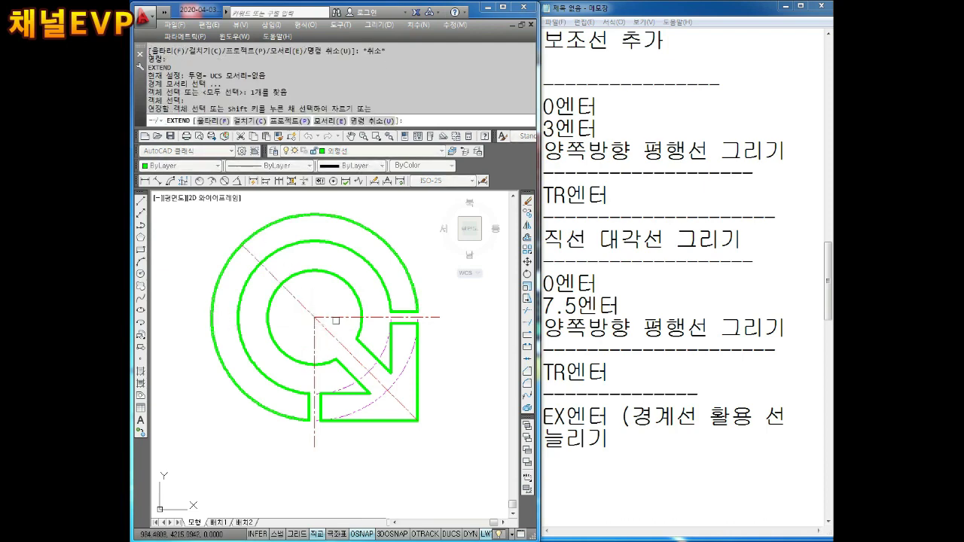
{"action": "left_click", "coordinate": [331, 317]}
{"action": "key", "text": "Return"}
{"action": "key", "text": "Return"}
{"action": "left_click", "coordinate": [308, 221]}
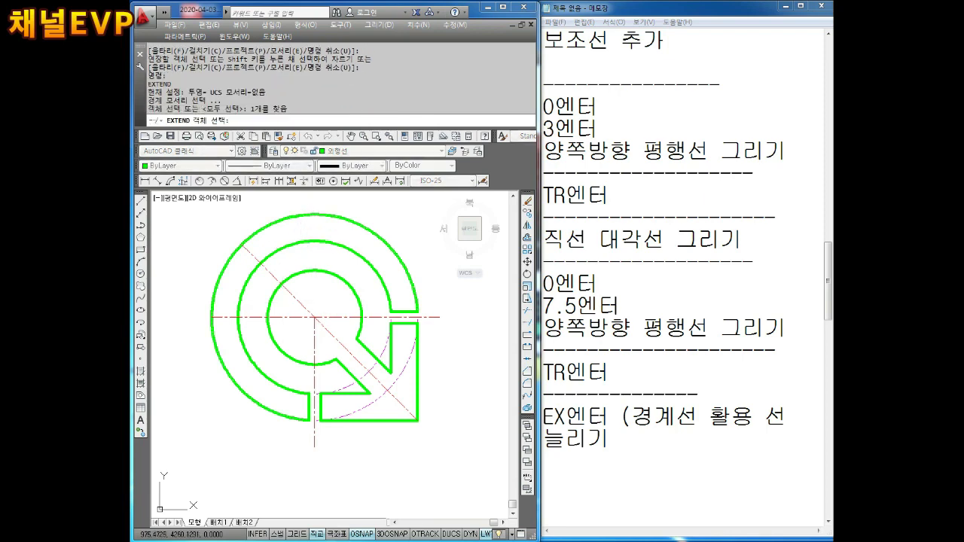
{"action": "key", "text": "Return"}
{"action": "left_click", "coordinate": [315, 330]}
{"action": "key", "text": "Escape"}
{"action": "key", "text": "Escape"}
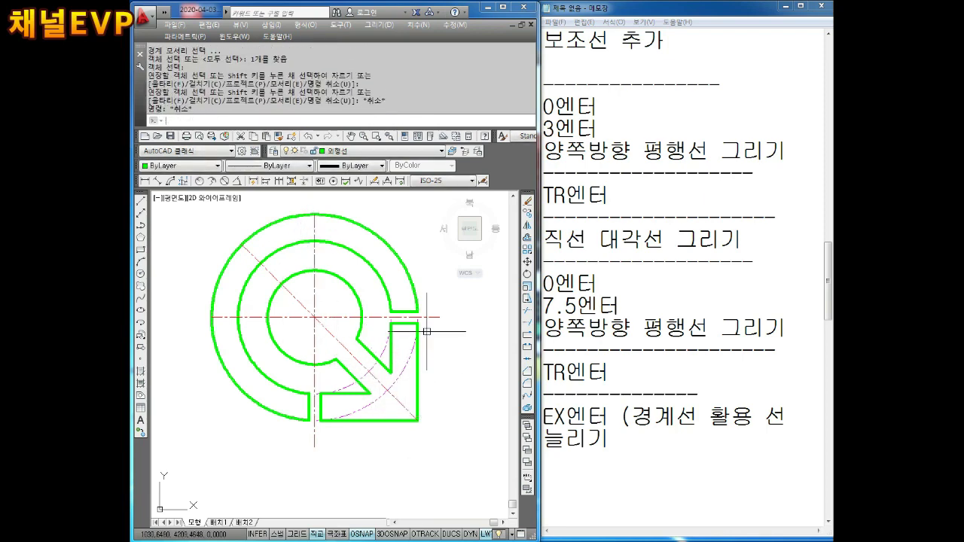
Step: Stretch the vertical centre line's bottom end by 2 using its grip
{"action": "key", "text": "Escape"}
{"action": "key", "text": "Escape"}
{"action": "left_click", "coordinate": [313, 439]}
{"action": "key", "text": "Escape"}
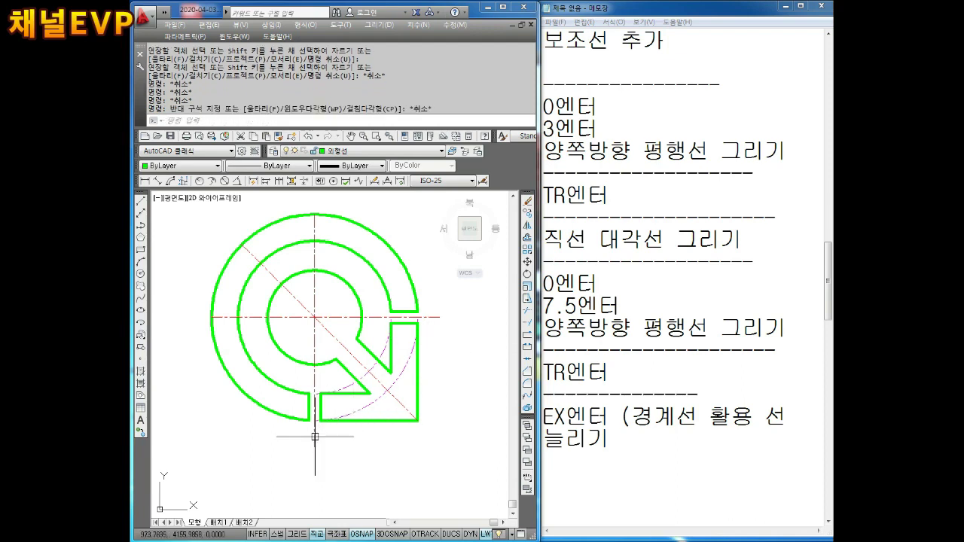
{"action": "scroll", "coordinate": [313, 439], "scroll_direction": "up", "scroll_amount": 2}
{"action": "left_click", "coordinate": [314, 437]}
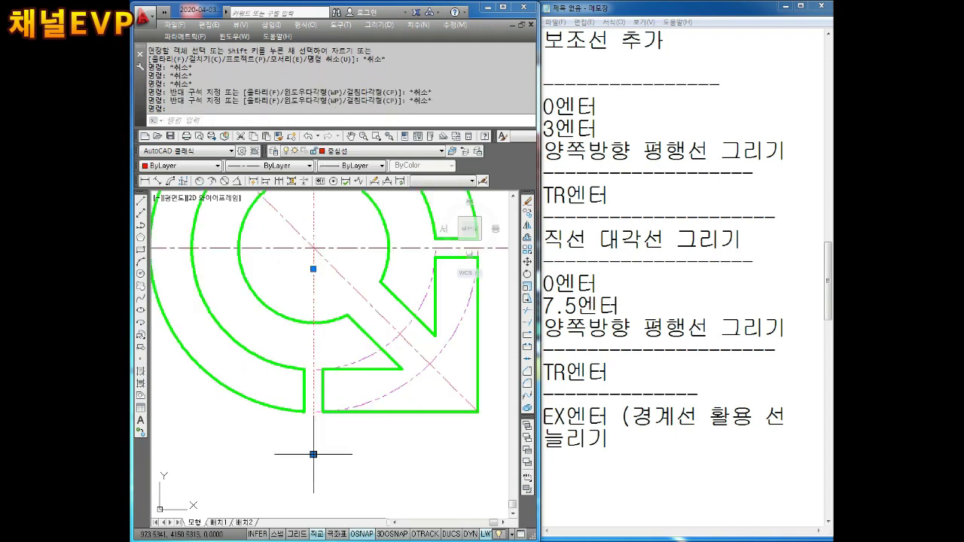
{"action": "left_click", "coordinate": [313, 454]}
{"action": "type", "text": "2"}
{"action": "key", "text": "Return"}
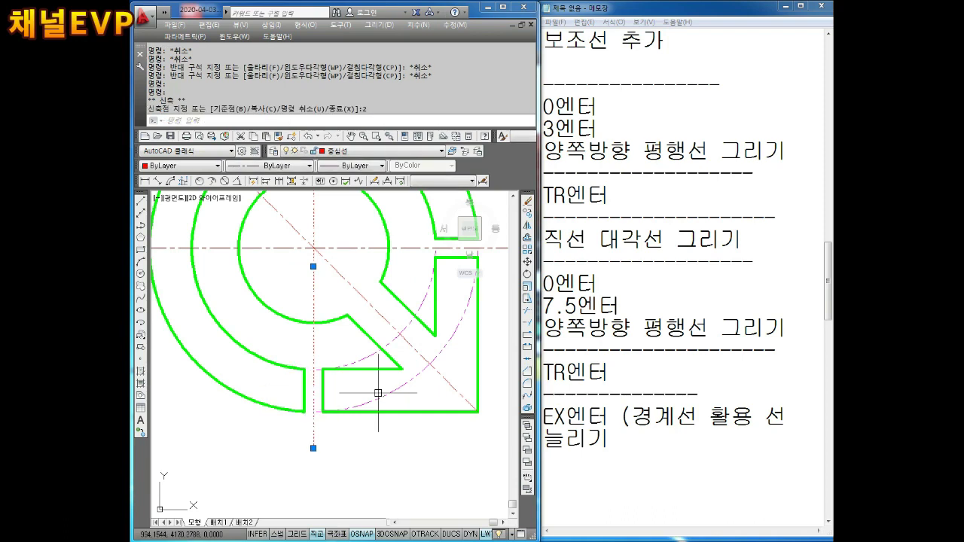
{"action": "type", "text": "2"}
{"action": "key", "text": "Return"}
{"action": "key", "text": "Escape"}
{"action": "key", "text": "Escape"}
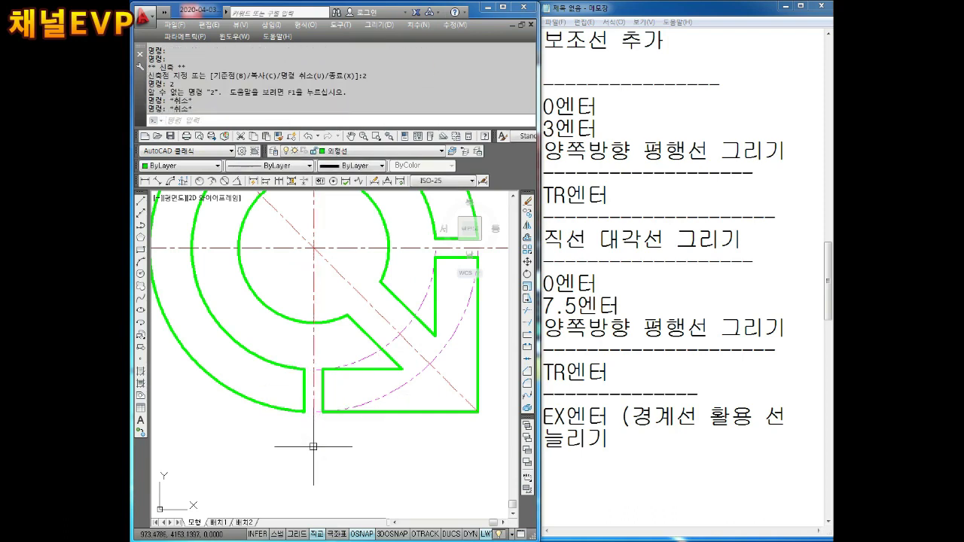
{"action": "left_click", "coordinate": [313, 449]}
{"action": "key", "text": "Escape"}
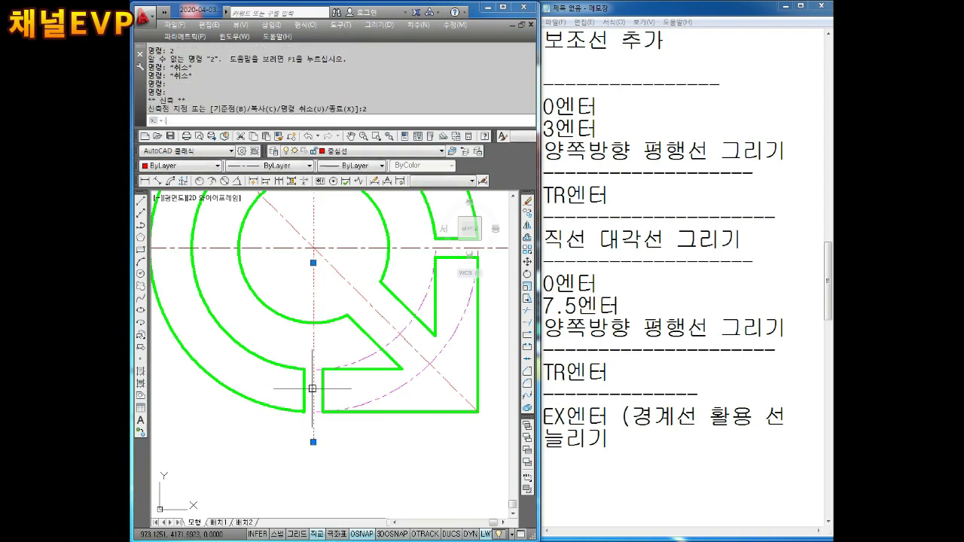
Step: Restart EXTEND and pick the horizontal centre line as a boundary
{"action": "type", "text": "ex"}
{"action": "scroll", "coordinate": [344, 377], "scroll_direction": "down", "scroll_amount": 1}
{"action": "scroll", "coordinate": [382, 354], "scroll_direction": "up", "scroll_amount": 1}
{"action": "key", "text": "Return"}
{"action": "left_click", "coordinate": [426, 315]}
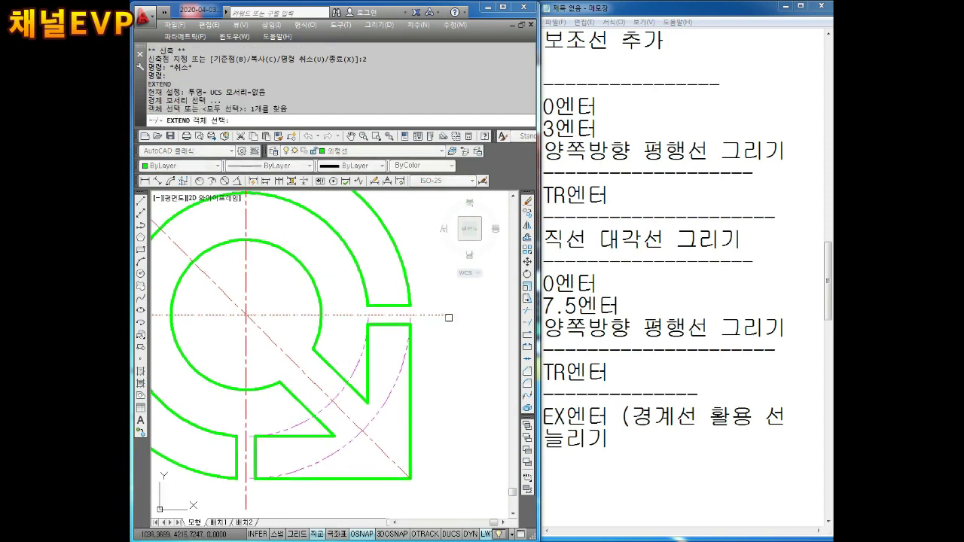